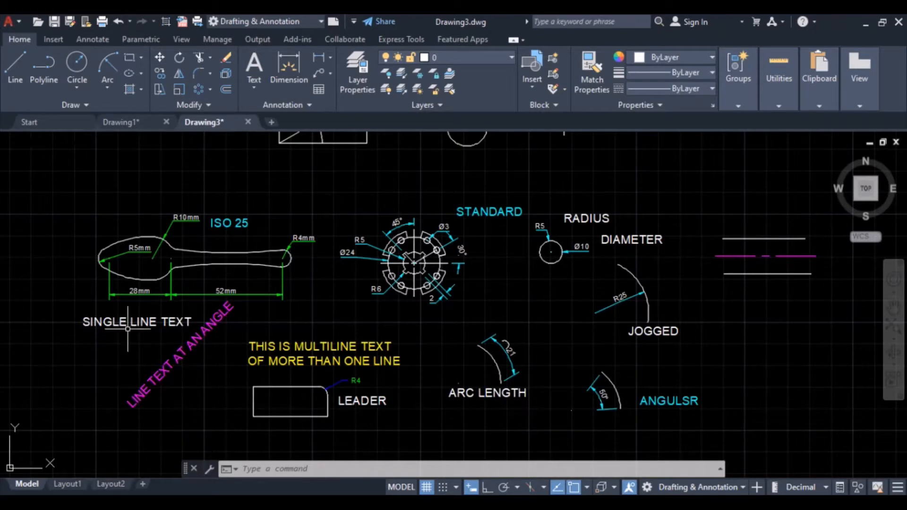
- Examine the single-line, angled and multiline text samples and the ISO 25 and STANDARD dimensioned drawings
{"action": "scroll", "coordinate": [114, 325], "scroll_direction": "up", "scroll_amount": 4}
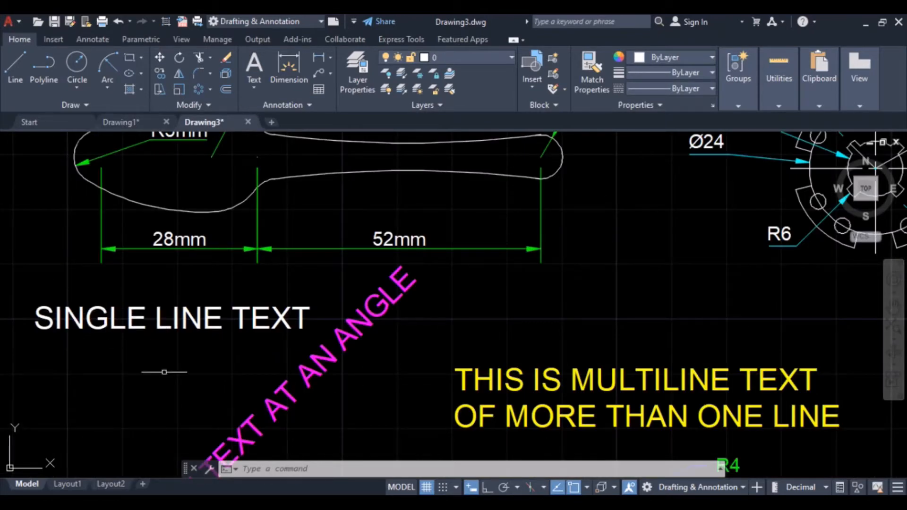
{"action": "scroll", "coordinate": [196, 313], "scroll_direction": "down", "scroll_amount": 2}
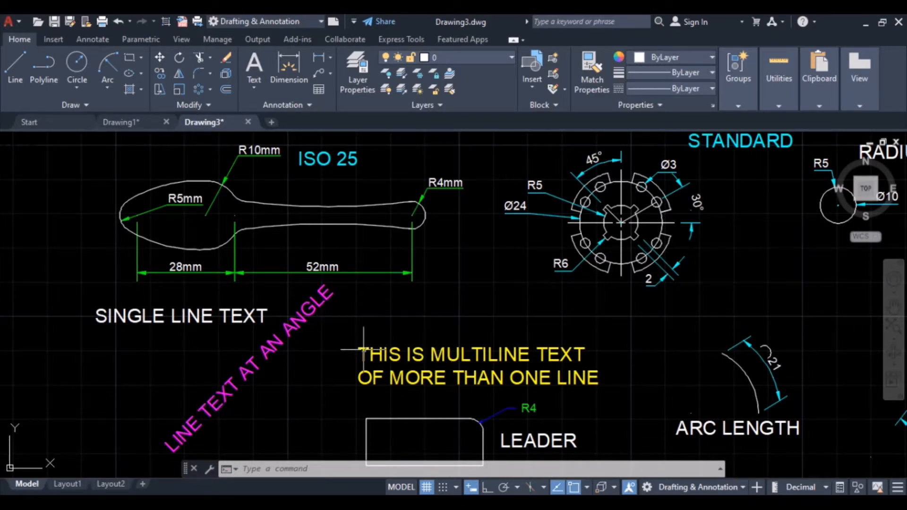
{"action": "middle_click_drag", "start_coordinate": [425, 370], "coordinate": [325, 348]}
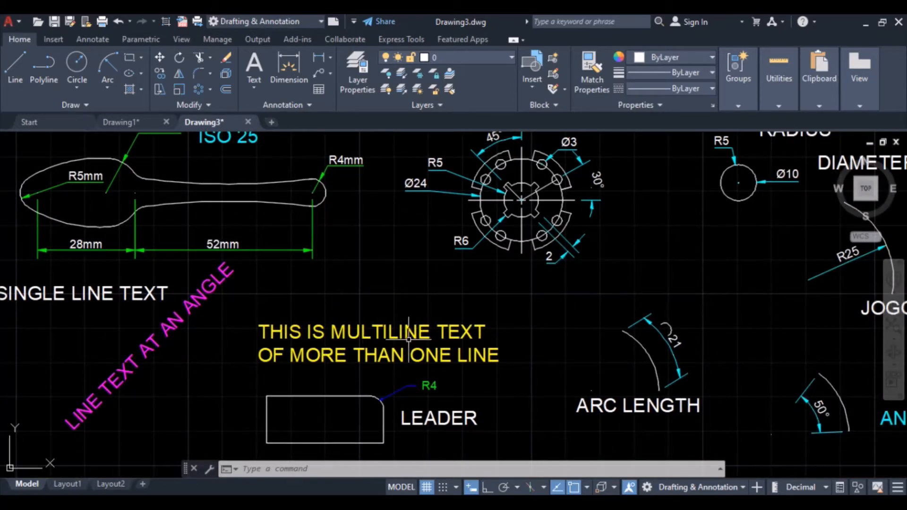
{"action": "scroll", "coordinate": [465, 310], "scroll_direction": "down", "scroll_amount": 2}
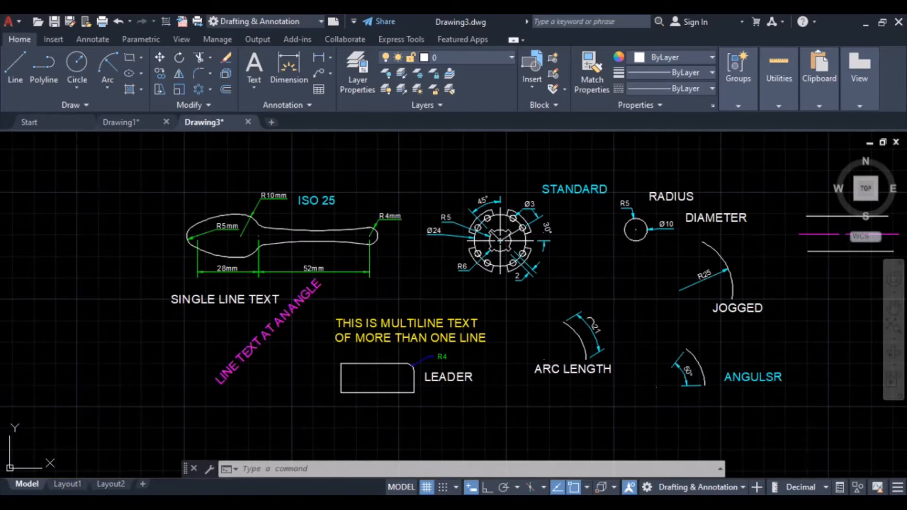
{"action": "scroll", "coordinate": [318, 281], "scroll_direction": "up", "scroll_amount": 2}
{"action": "scroll", "coordinate": [318, 281], "scroll_direction": "up", "scroll_amount": 2}
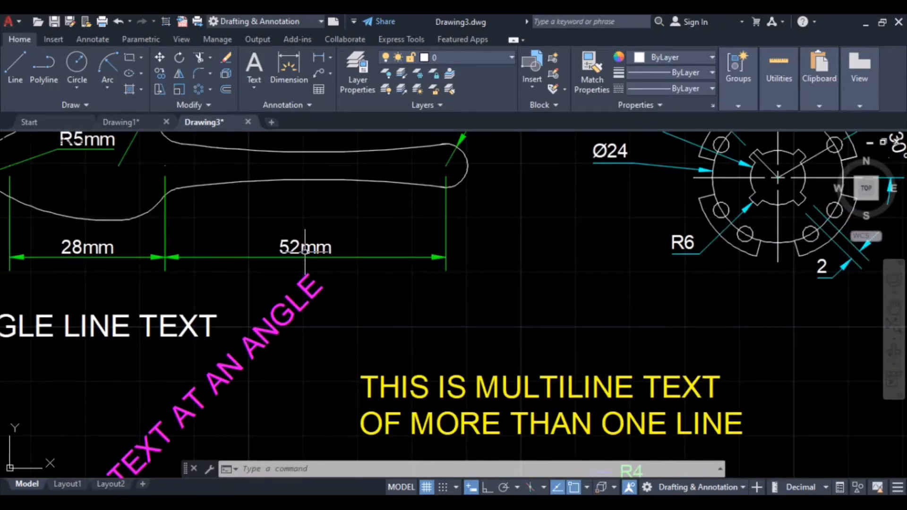
{"action": "scroll", "coordinate": [305, 251], "scroll_direction": "down", "scroll_amount": 4}
{"action": "scroll", "coordinate": [495, 217], "scroll_direction": "up", "scroll_amount": 5}
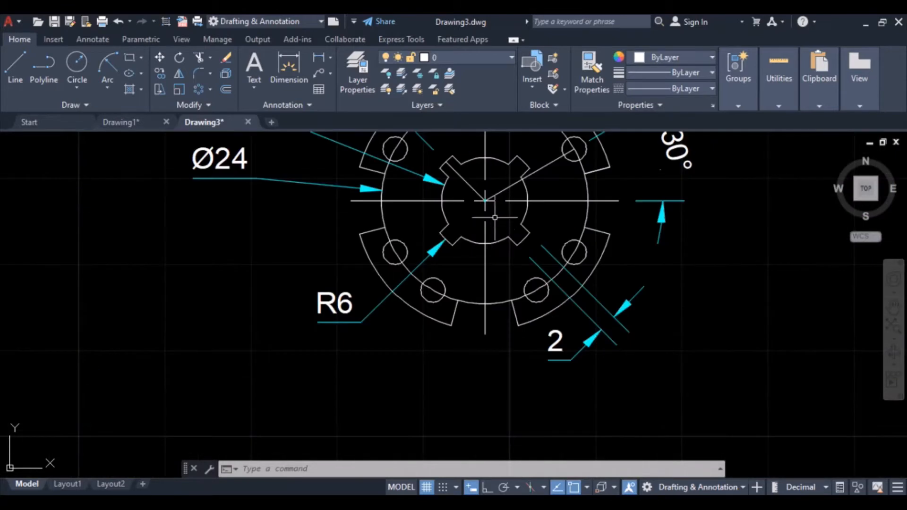
{"action": "middle_click_drag", "start_coordinate": [495, 218], "coordinate": [442, 337]}
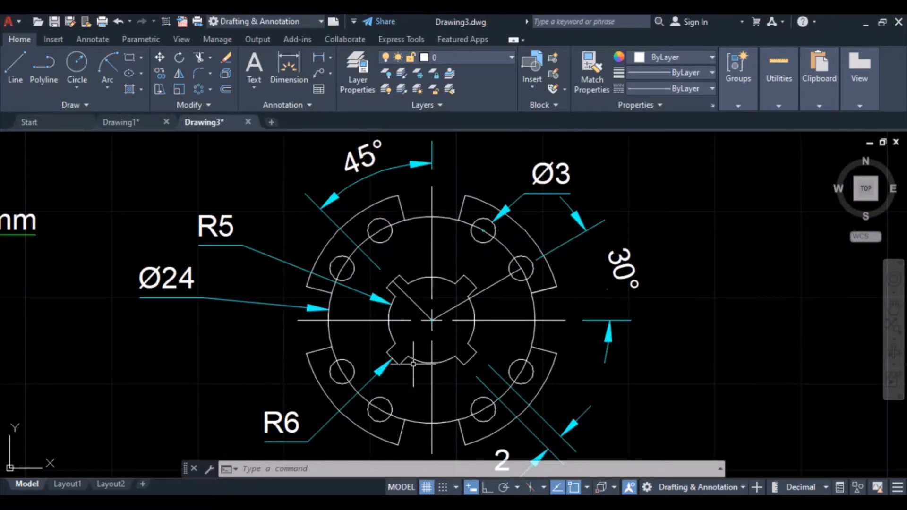
{"action": "scroll", "coordinate": [443, 335], "scroll_direction": "down", "scroll_amount": 4}
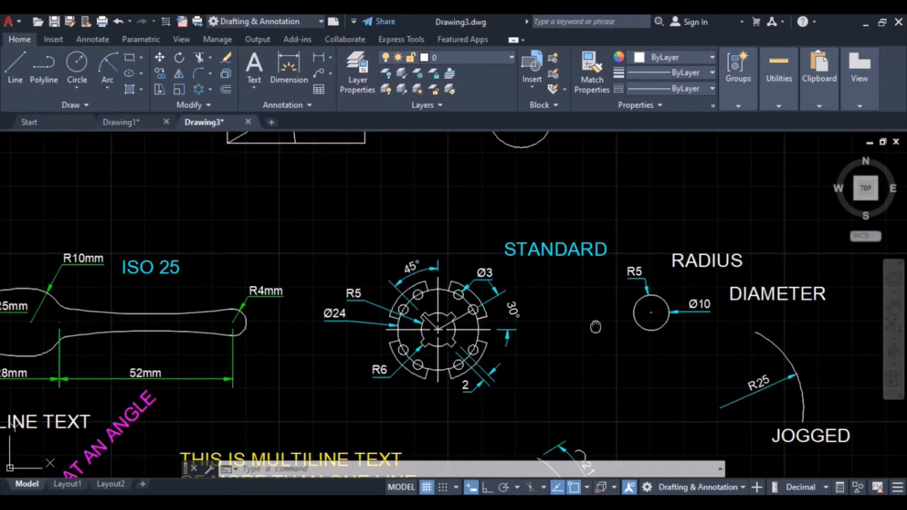
{"action": "middle_click_drag", "start_coordinate": [595, 327], "coordinate": [228, 332]}
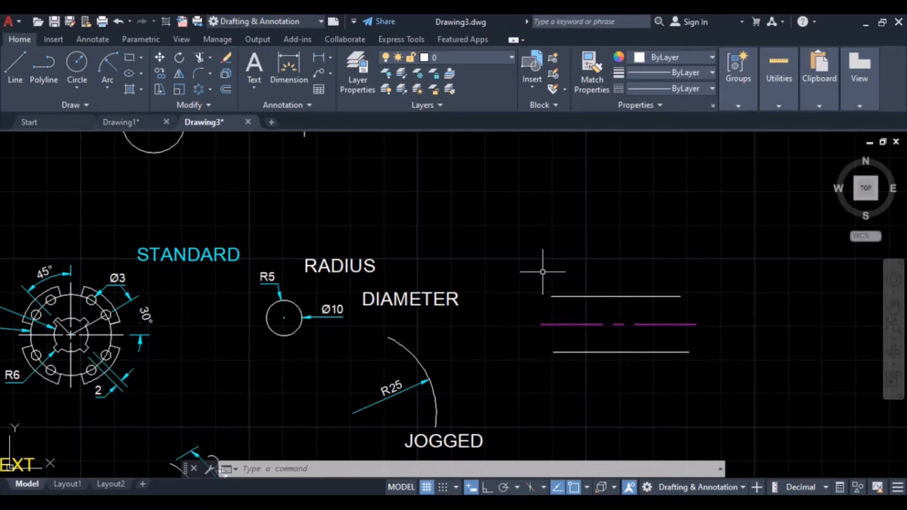
- Examine the radius, diameter, jogged, leader, arc length and angular dimension samples, along with the overall drawing
{"action": "mouse_move", "coordinate": [343, 350]}
{"action": "middle_mouse_down"}
{"action": "mouse_move", "coordinate": [449, 307]}
{"action": "mouse_move", "coordinate": [485, 242]}
{"action": "middle_mouse_up"}
{"action": "scroll", "coordinate": [485, 242], "scroll_direction": "down", "scroll_amount": 3}
{"action": "scroll", "coordinate": [359, 321], "scroll_direction": "up", "scroll_amount": 6}
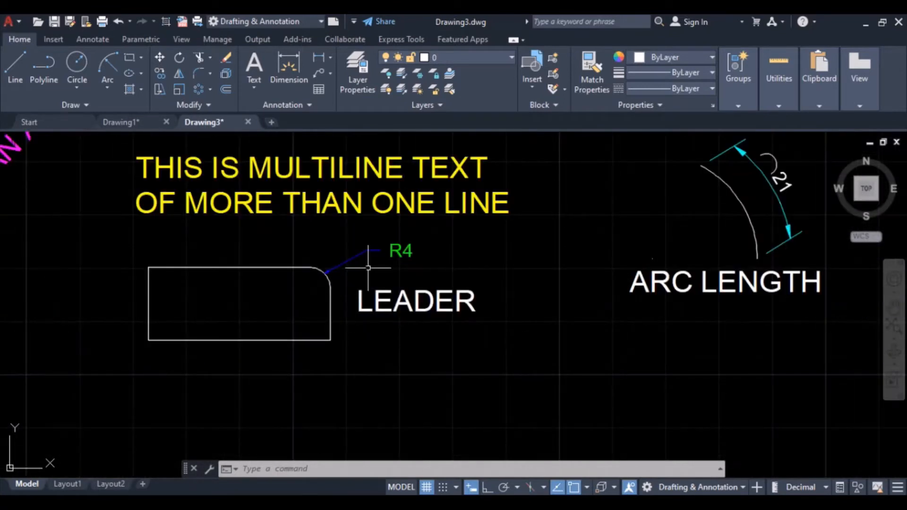
{"action": "scroll", "coordinate": [392, 251], "scroll_direction": "up", "scroll_amount": 2}
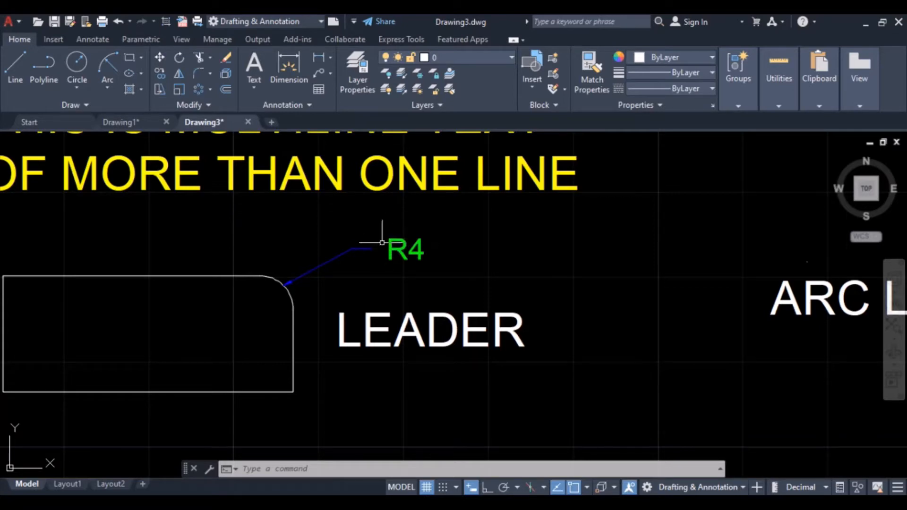
{"action": "scroll", "coordinate": [391, 259], "scroll_direction": "down", "scroll_amount": 4}
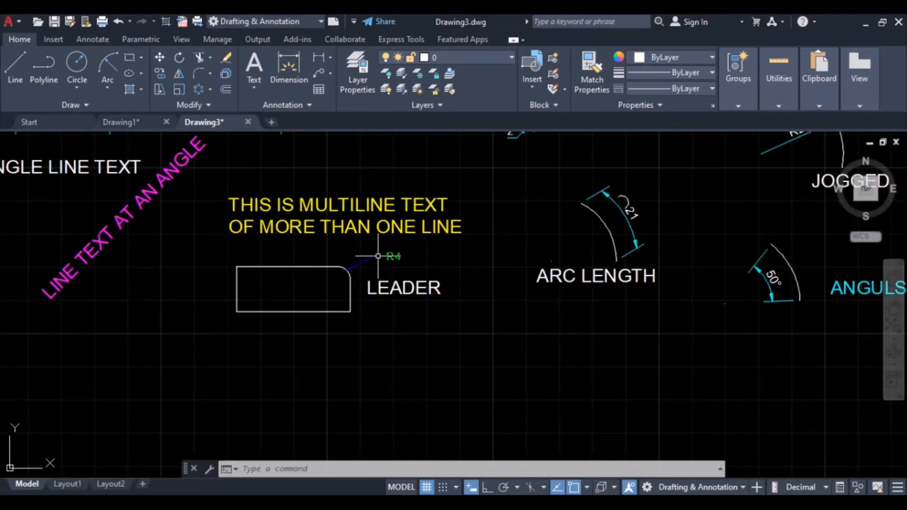
{"action": "middle_click_drag", "start_coordinate": [384, 255], "coordinate": [338, 313]}
{"action": "scroll", "coordinate": [332, 303], "scroll_direction": "down", "scroll_amount": 2}
{"action": "scroll", "coordinate": [332, 283], "scroll_direction": "down", "scroll_amount": 2}
{"action": "middle_click_drag", "start_coordinate": [332, 280], "coordinate": [311, 348]}
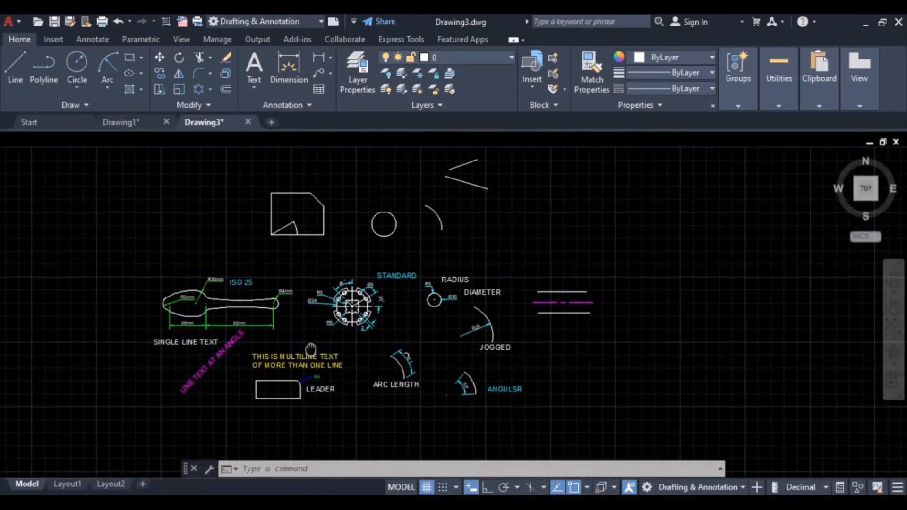
{"action": "scroll", "coordinate": [311, 347], "scroll_direction": "up", "scroll_amount": 1}
{"action": "scroll", "coordinate": [311, 326], "scroll_direction": "up", "scroll_amount": 3}
{"action": "scroll", "coordinate": [312, 311], "scroll_direction": "down", "scroll_amount": 1}
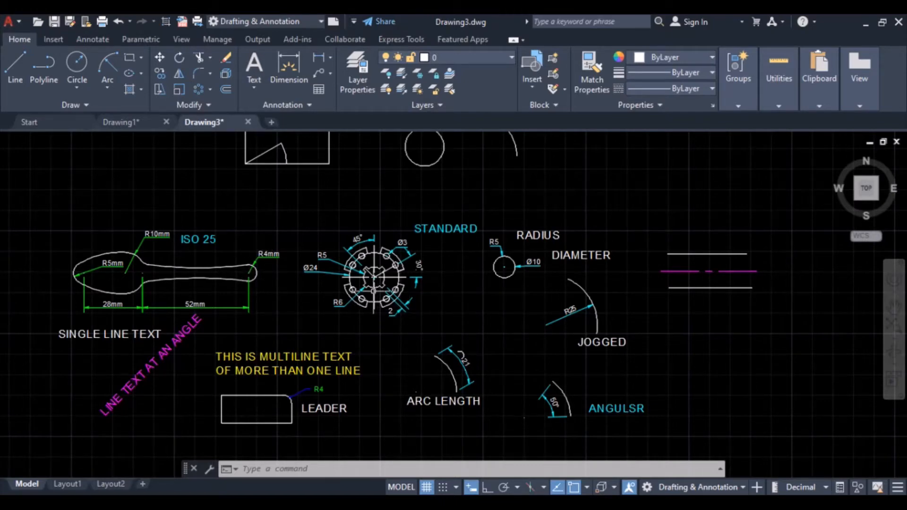
{"action": "scroll", "coordinate": [375, 291], "scroll_direction": "up", "scroll_amount": 2}
{"action": "scroll", "coordinate": [373, 292], "scroll_direction": "down", "scroll_amount": 2}
{"action": "middle_click_drag", "start_coordinate": [353, 312], "coordinate": [391, 292]}
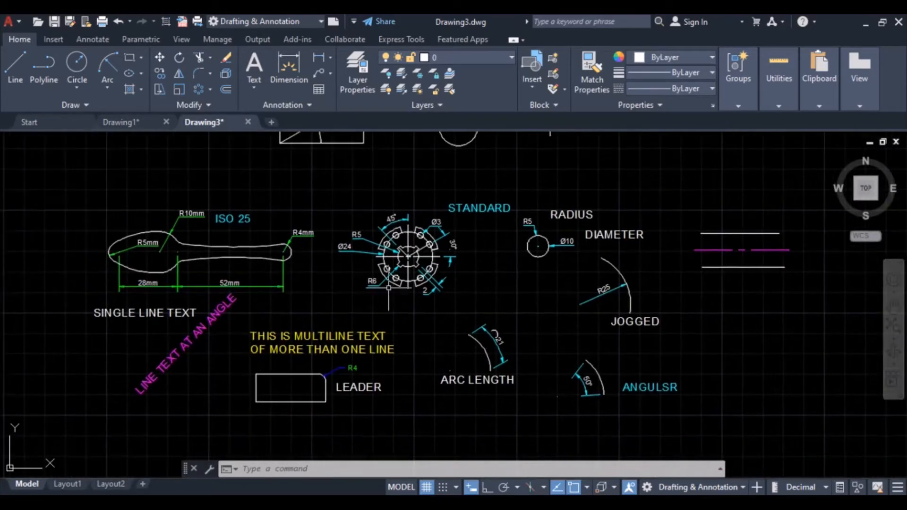
- Open the text style settings and set the Standard style's text height to 2.5
{"action": "left_click", "coordinate": [94, 40]}
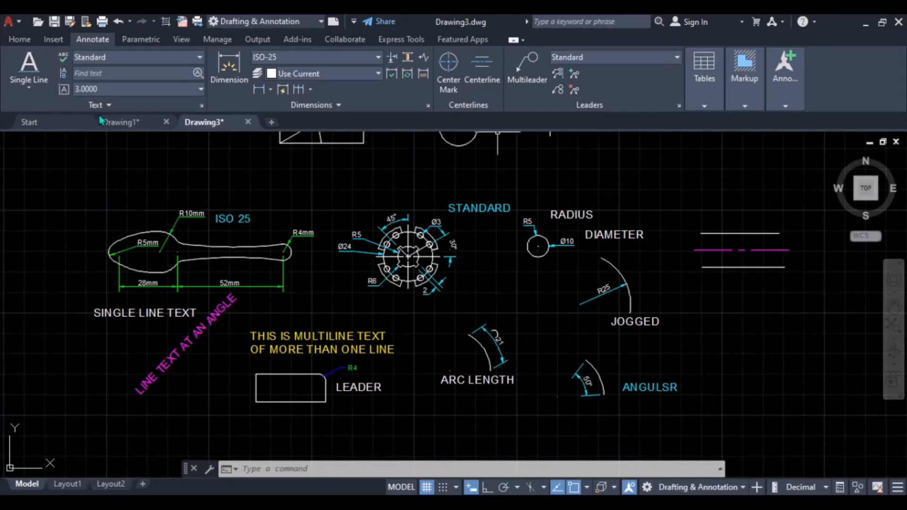
{"action": "left_click", "coordinate": [201, 106]}
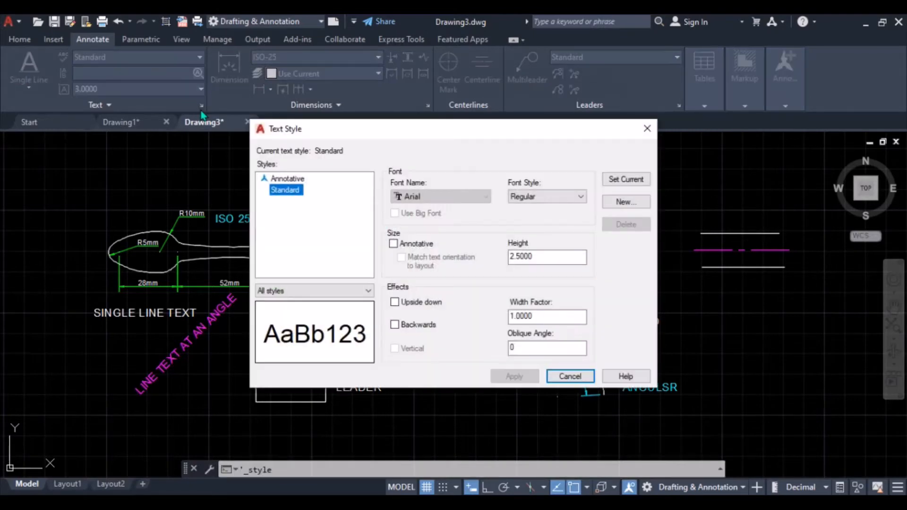
{"action": "left_click", "coordinate": [444, 198]}
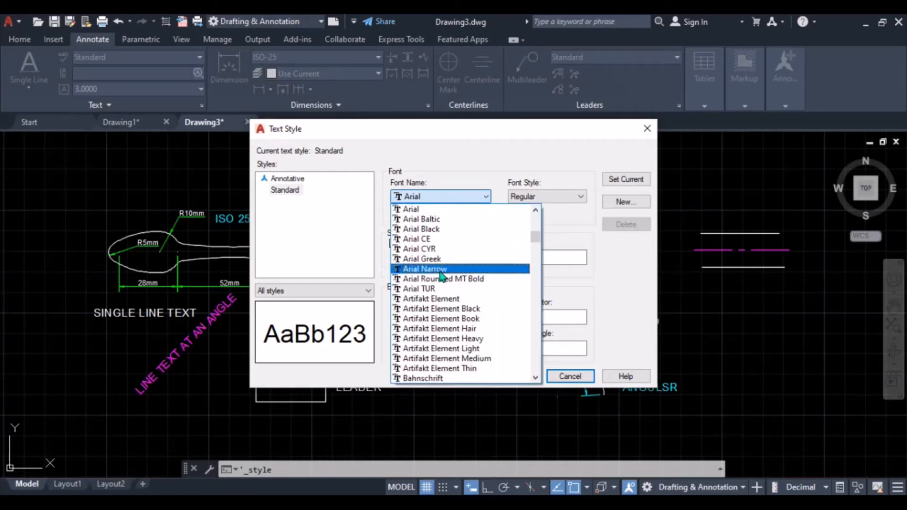
{"action": "left_click", "coordinate": [440, 197]}
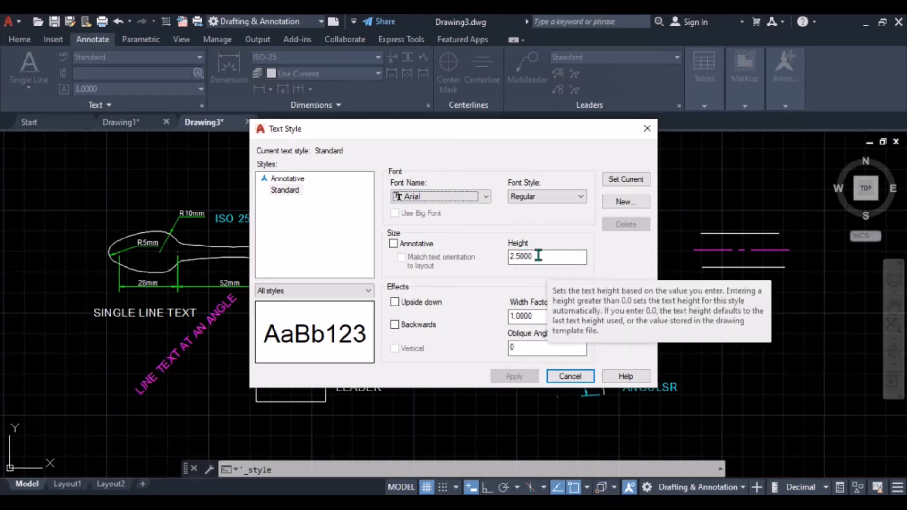
{"action": "left_click_drag", "start_coordinate": [538, 256], "coordinate": [500, 256]}
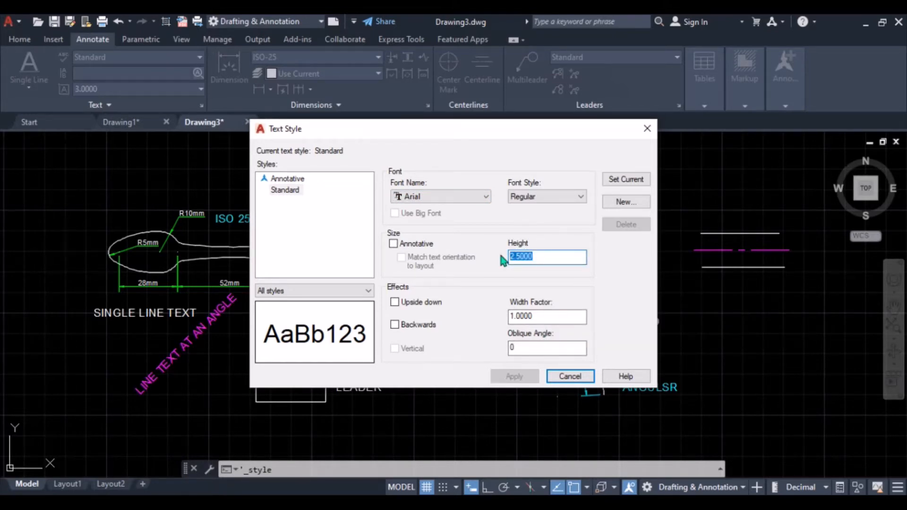
{"action": "type", "text": "2.5"}
- Set the Standard text style's font to Arial Baltic, apply the change and close the text style settings
{"action": "left_click", "coordinate": [466, 194]}
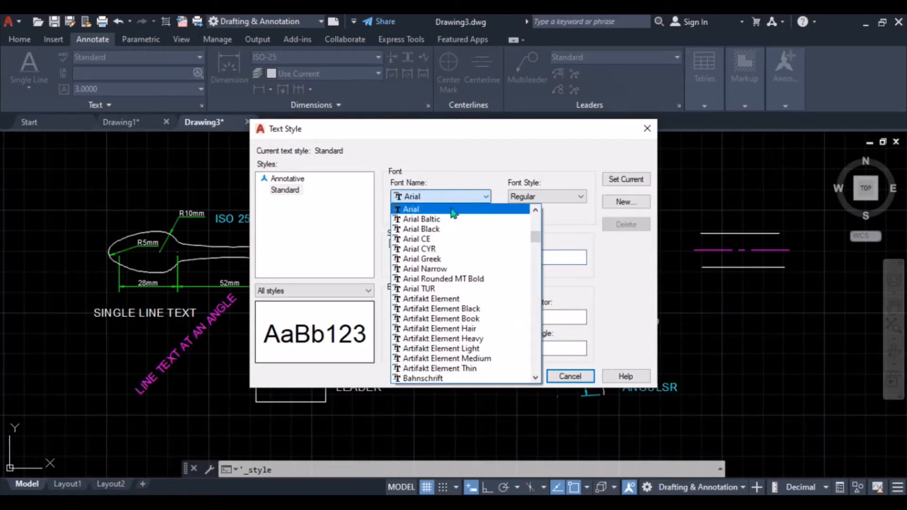
{"action": "left_click", "coordinate": [440, 201]}
{"action": "left_click", "coordinate": [440, 200]}
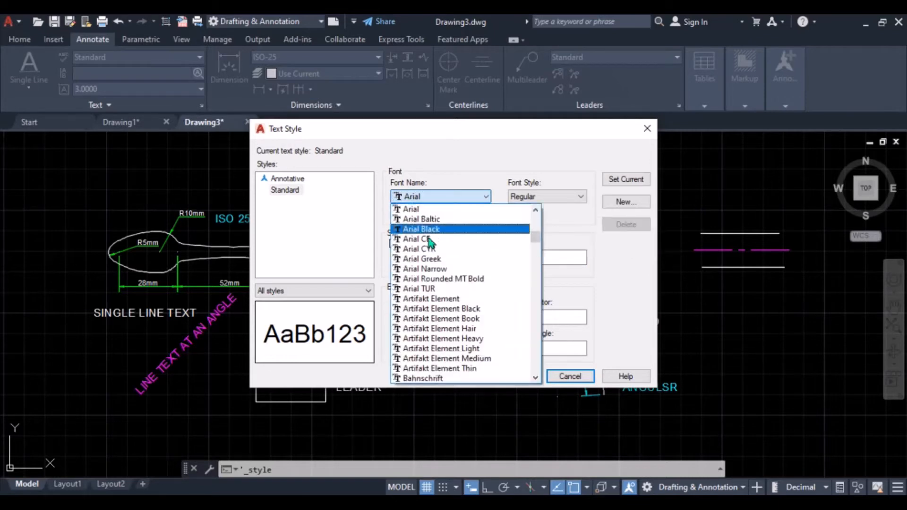
{"action": "left_click", "coordinate": [423, 220]}
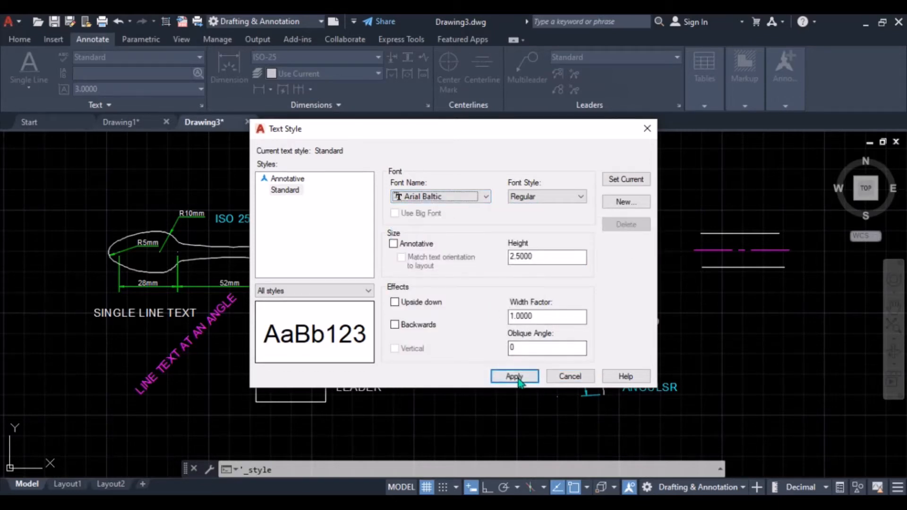
{"action": "left_click", "coordinate": [515, 377]}
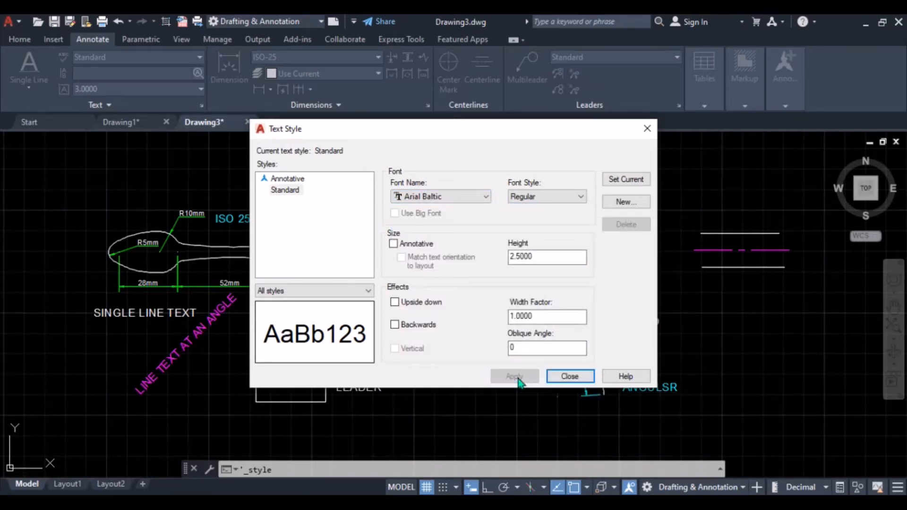
{"action": "left_click", "coordinate": [569, 376]}
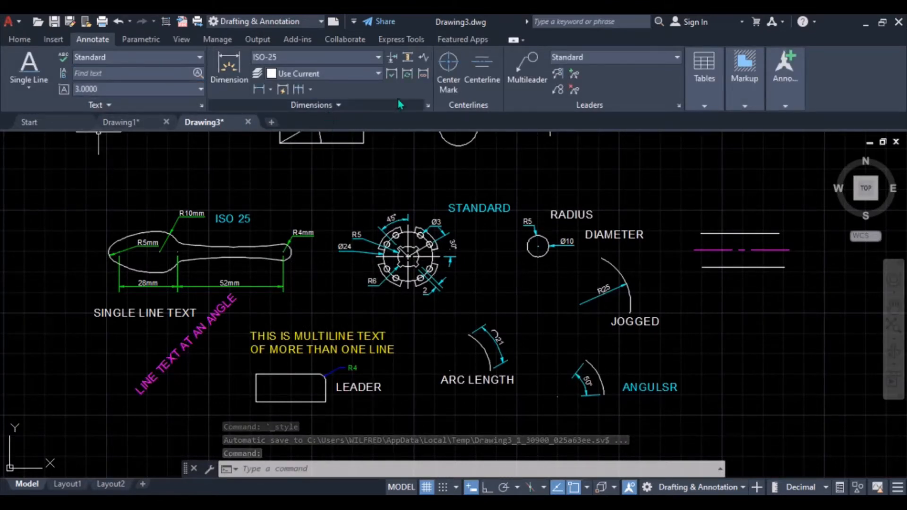
- Open the ISO-25 dimension style for modification and show its dimension and extension line settings
{"action": "left_click", "coordinate": [429, 108]}
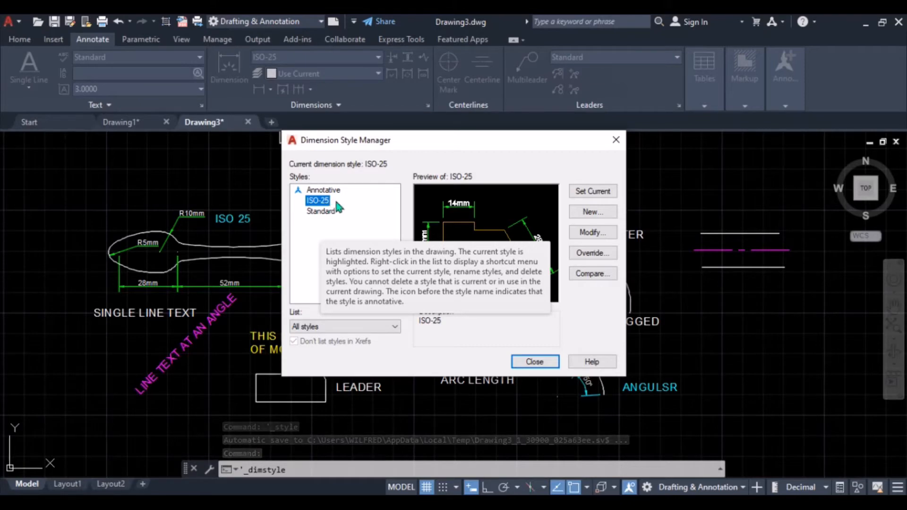
{"action": "left_click", "coordinate": [603, 238]}
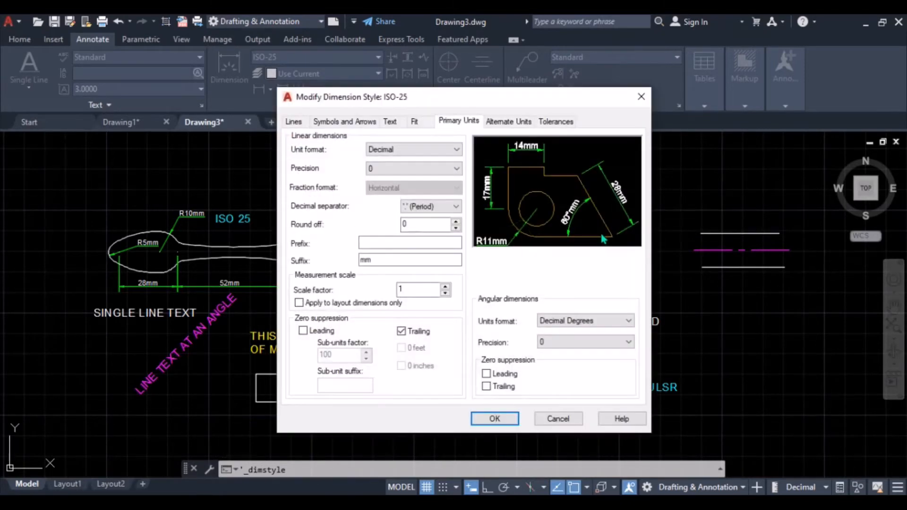
{"action": "left_click", "coordinate": [293, 122]}
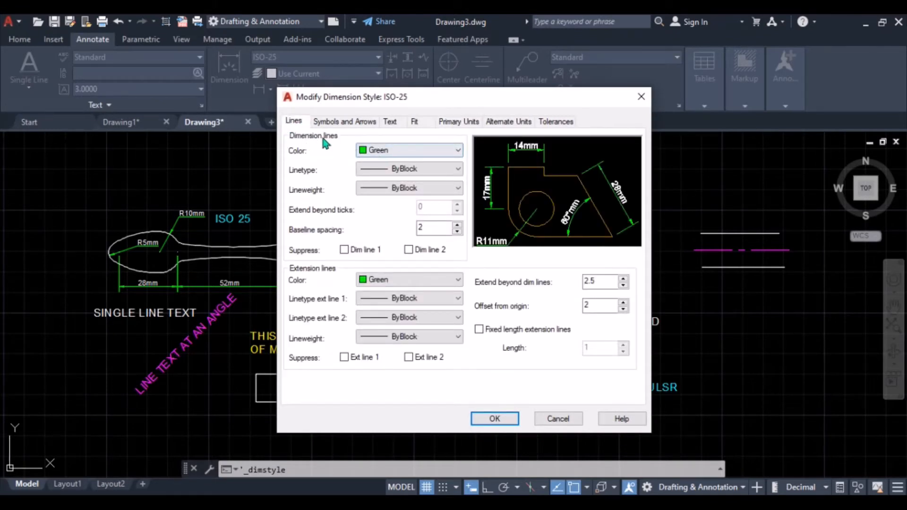
- Try red as the ISO-25 dimension line color and return it to green
{"action": "left_click", "coordinate": [431, 151]}
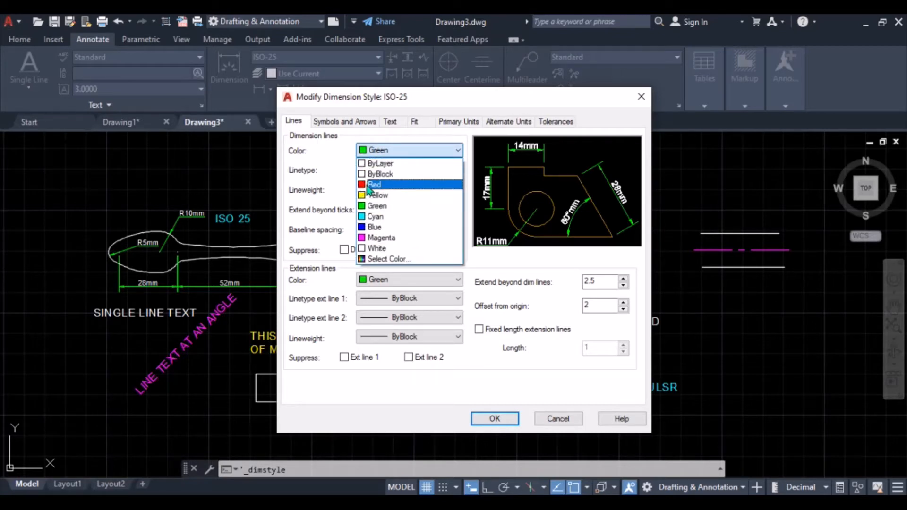
{"action": "left_click", "coordinate": [433, 184]}
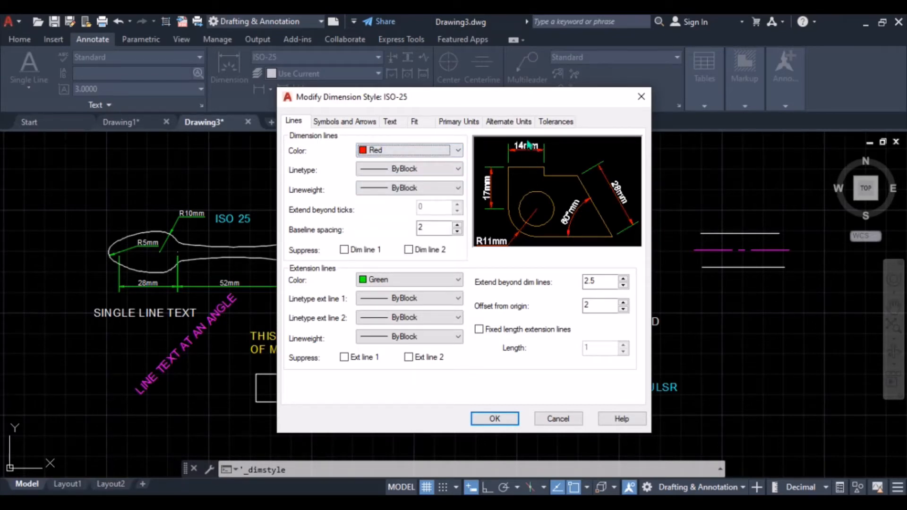
{"action": "left_click", "coordinate": [418, 153]}
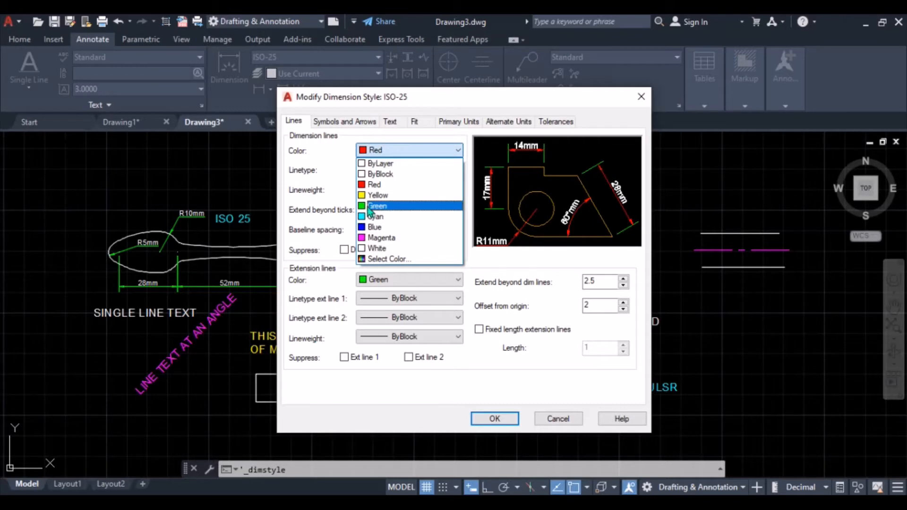
{"action": "left_click", "coordinate": [369, 208]}
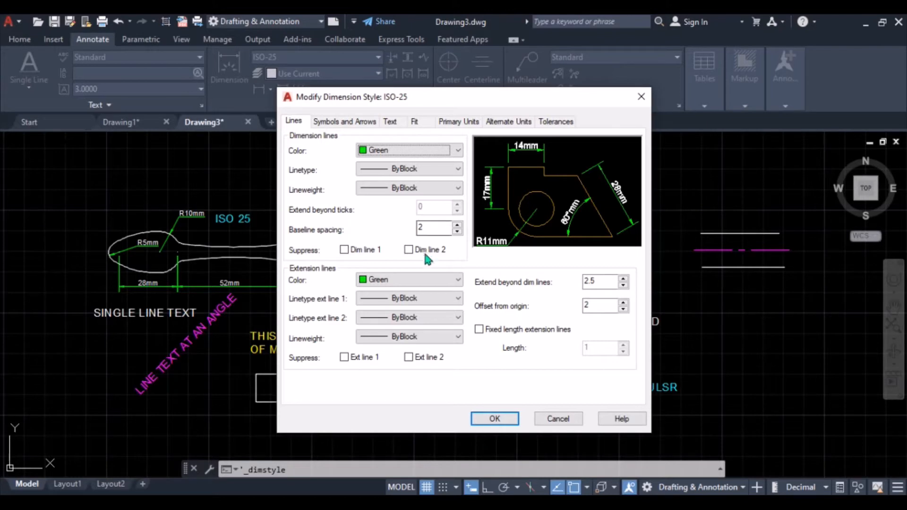
- Set the color of the ISO-25 style's extension lines to red
{"action": "left_click_drag", "start_coordinate": [432, 228], "coordinate": [411, 232]}
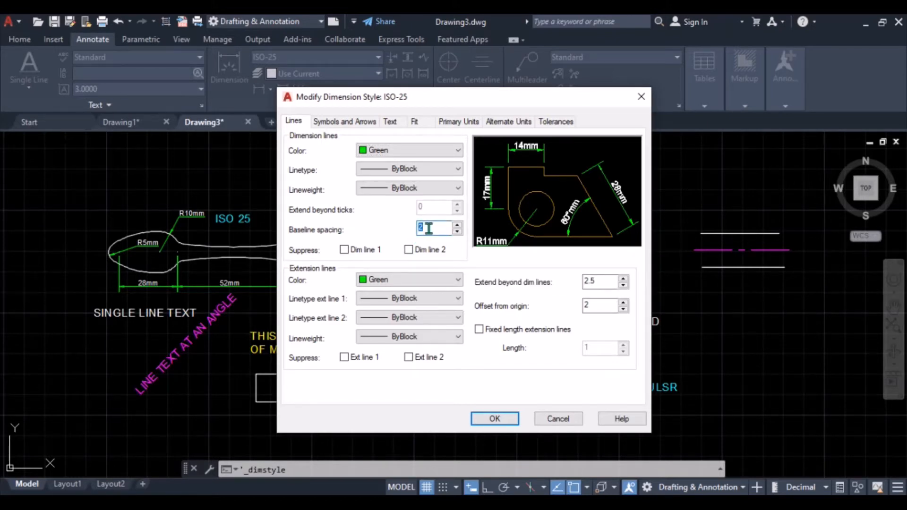
{"action": "left_click", "coordinate": [429, 229]}
{"action": "left_click", "coordinate": [402, 280]}
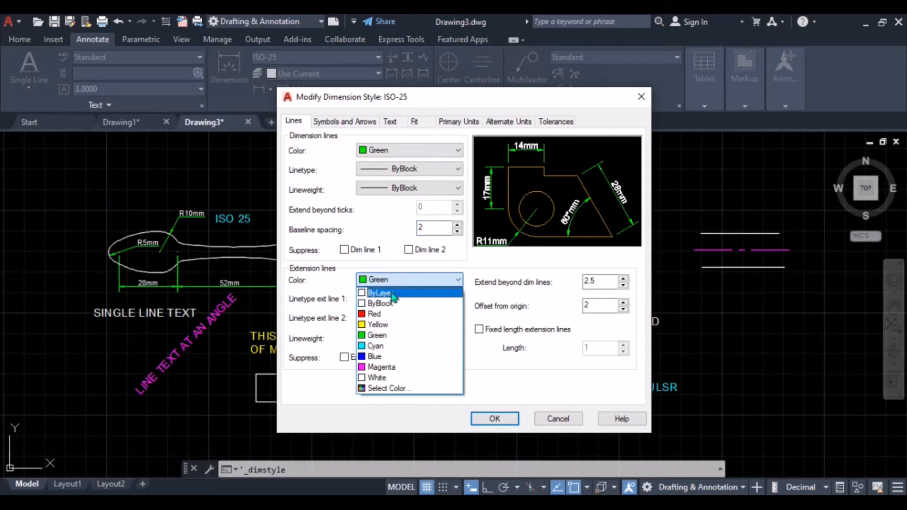
{"action": "left_click", "coordinate": [391, 315]}
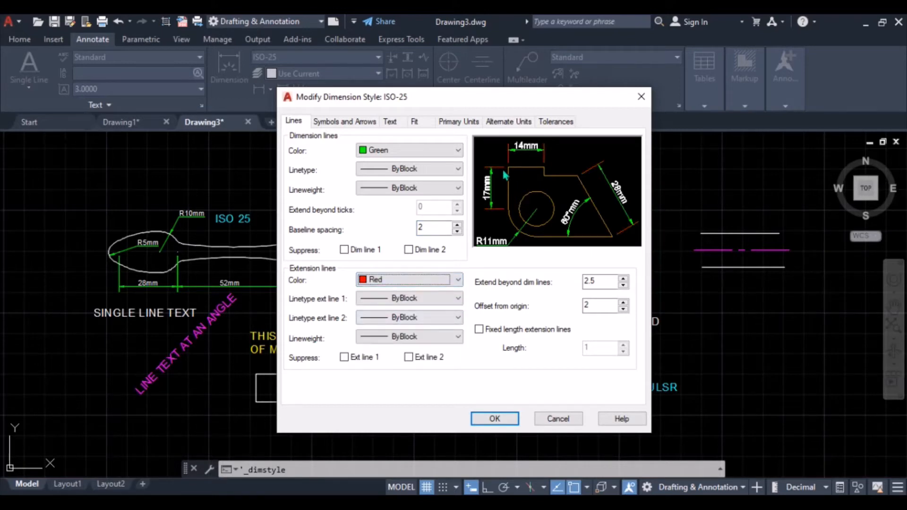
- Set the color of the ISO-25 style's extension lines to green
{"action": "left_click", "coordinate": [416, 281]}
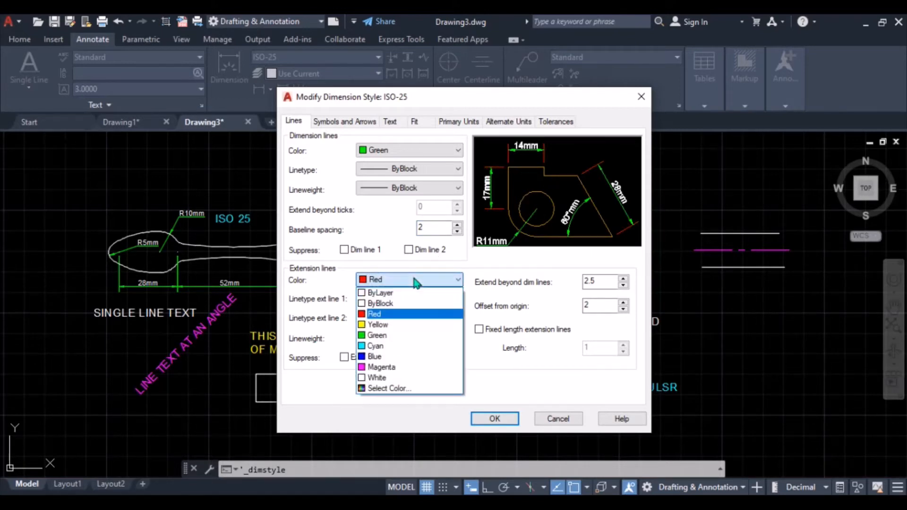
{"action": "left_click", "coordinate": [370, 335]}
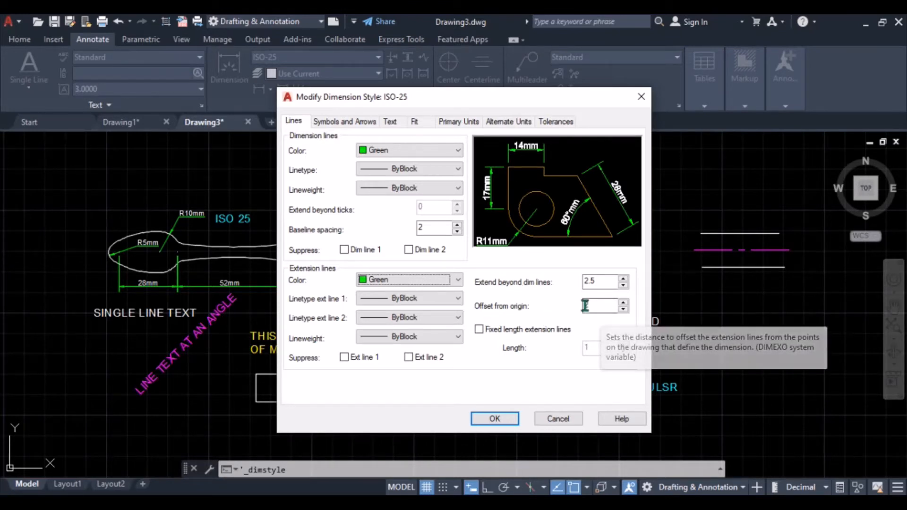
- Try Dot, Box and Integral as the ISO-25 style's first and second arrowheads and return them to Closed filled
{"action": "left_click", "coordinate": [359, 125]}
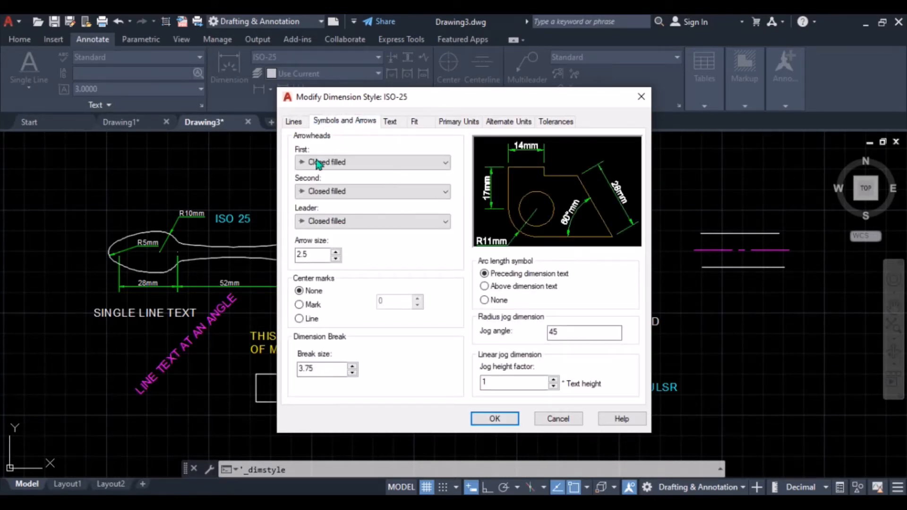
{"action": "left_click", "coordinate": [312, 161]}
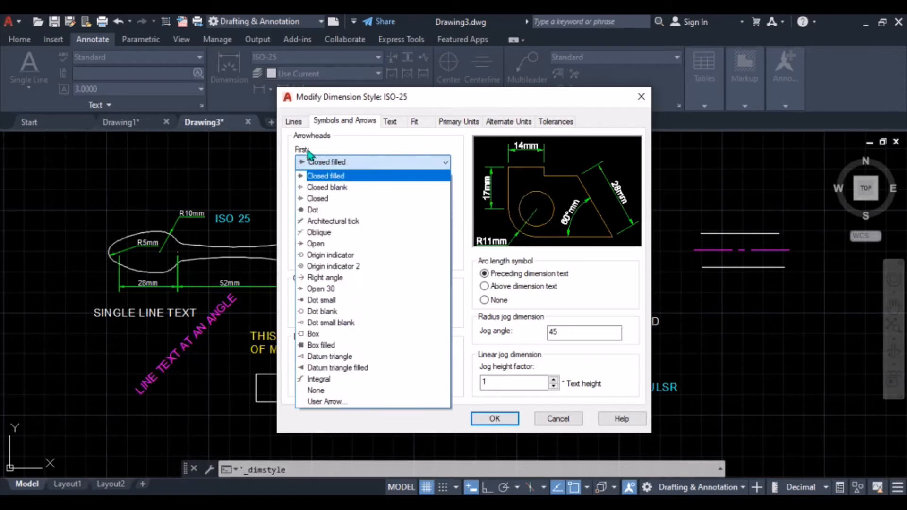
{"action": "left_click", "coordinate": [313, 210]}
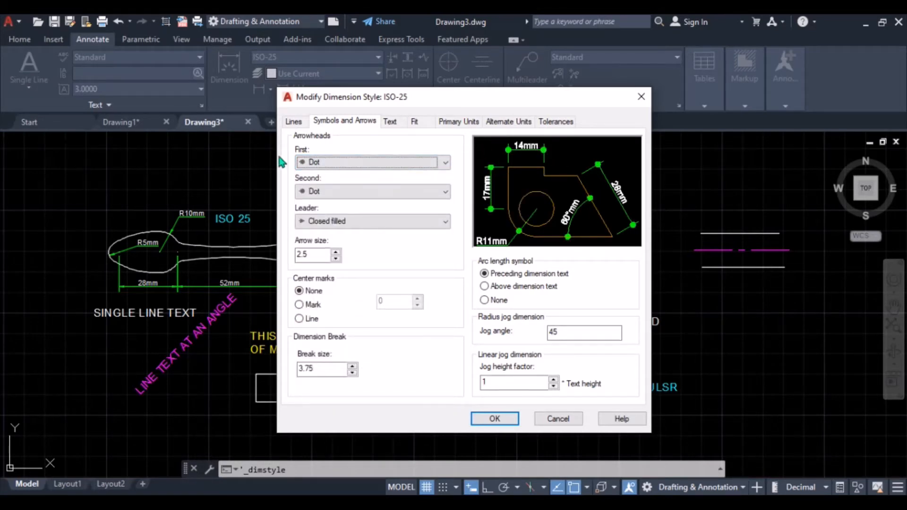
{"action": "left_click", "coordinate": [326, 165]}
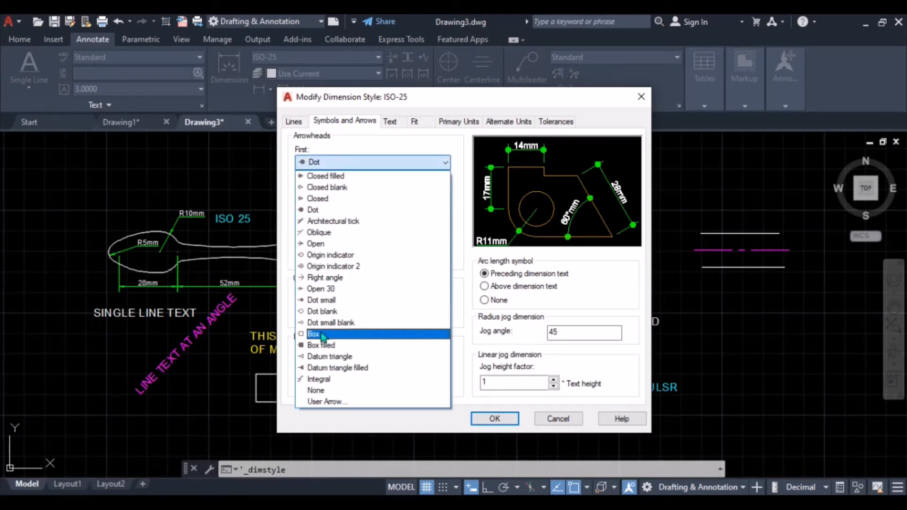
{"action": "left_click", "coordinate": [323, 334]}
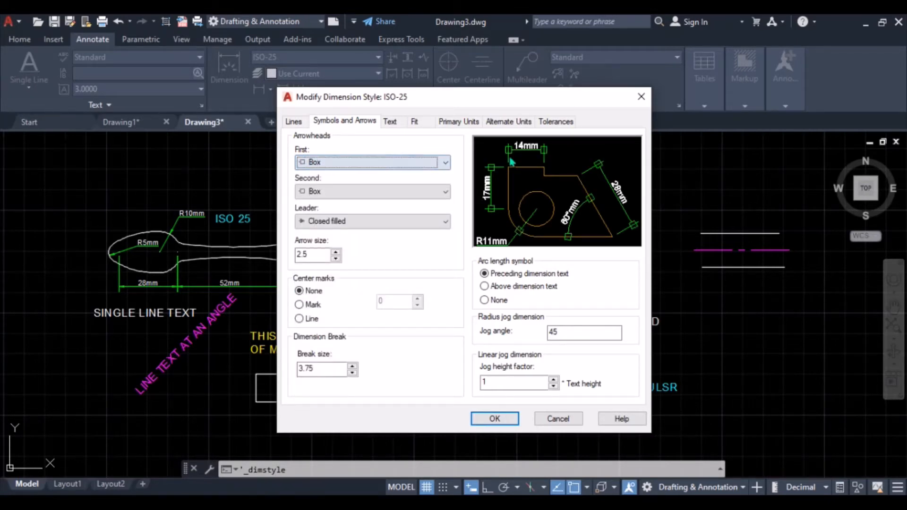
{"action": "left_click", "coordinate": [343, 165]}
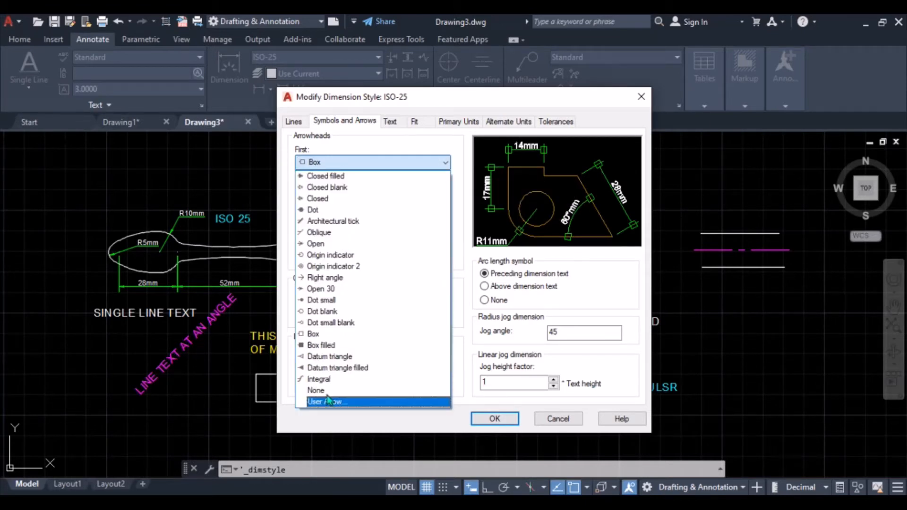
{"action": "left_click", "coordinate": [320, 380]}
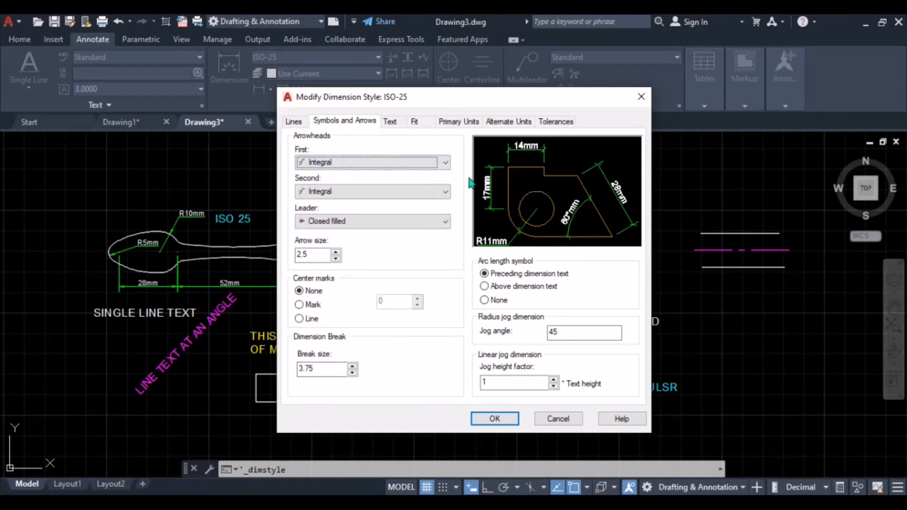
{"action": "left_click", "coordinate": [376, 167]}
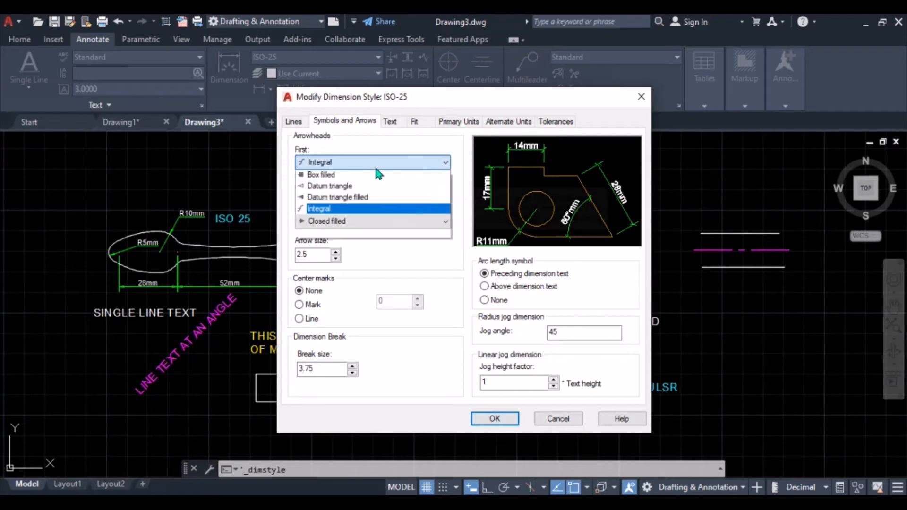
{"action": "left_click", "coordinate": [338, 176]}
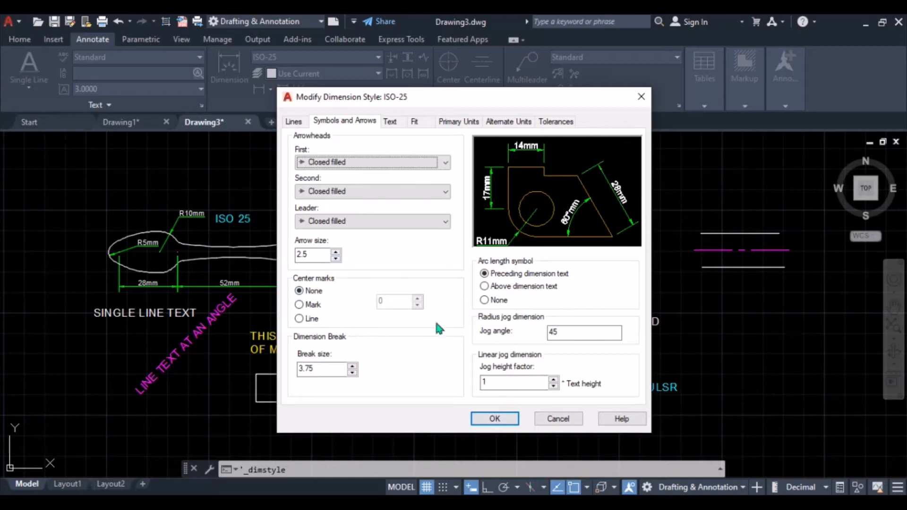
- Examine the font names and font styles available for the Standard text style from the ISO-25 text settings, and leave the text style settings
{"action": "left_click", "coordinate": [396, 125]}
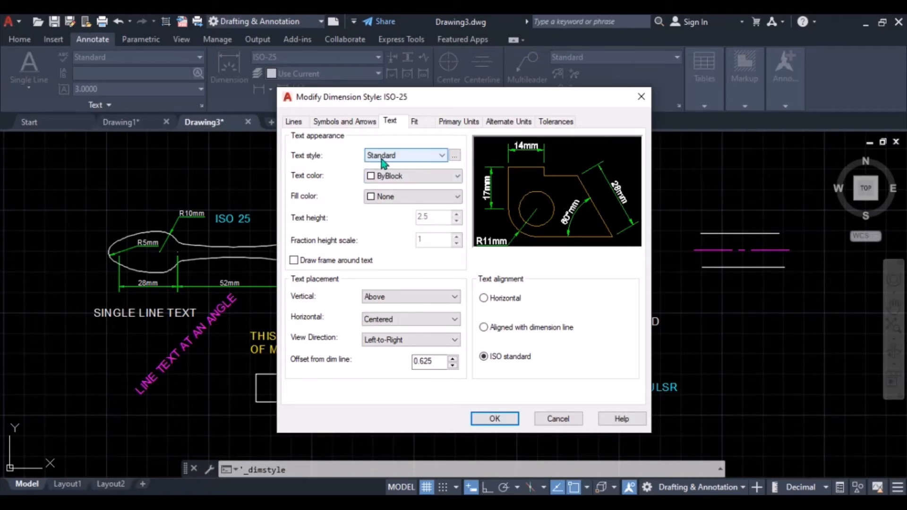
{"action": "left_click", "coordinate": [454, 157]}
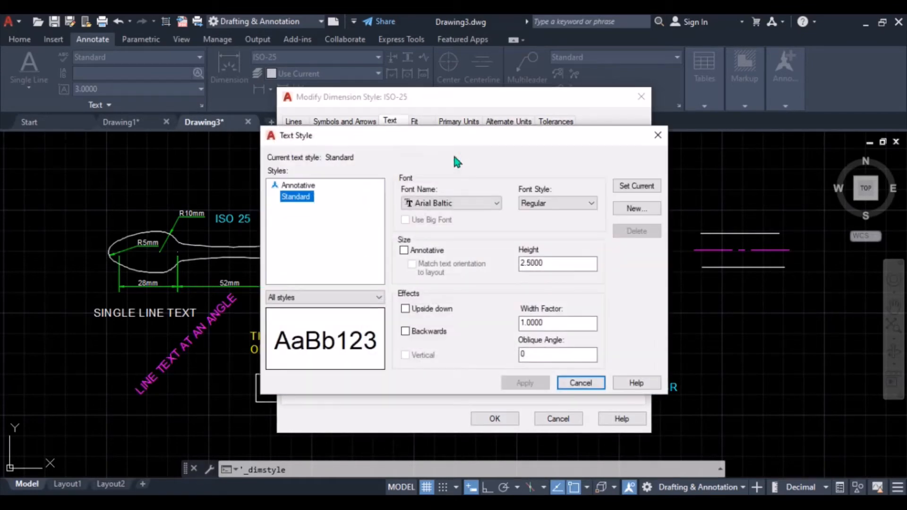
{"action": "left_click", "coordinate": [454, 203]}
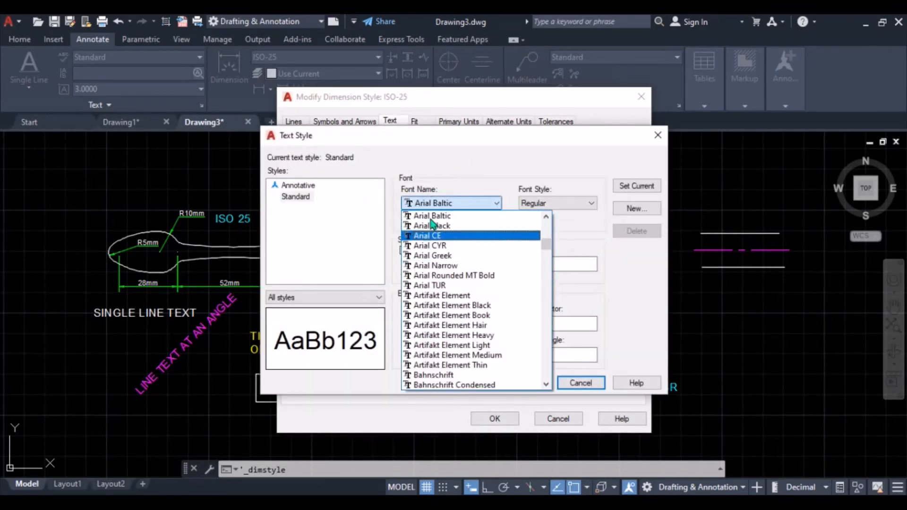
{"action": "scroll", "coordinate": [425, 233], "scroll_direction": "up", "scroll_amount": 1}
{"action": "scroll", "coordinate": [424, 229], "scroll_direction": "down", "scroll_amount": 1}
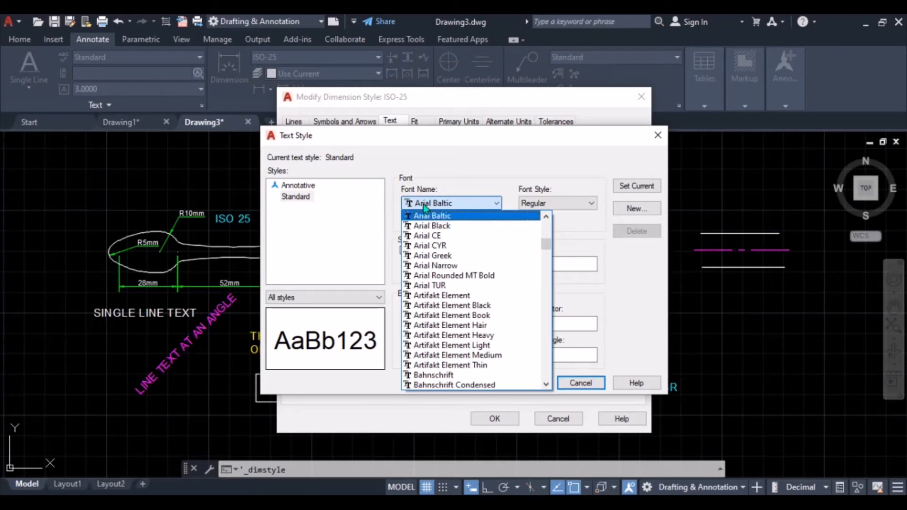
{"action": "scroll", "coordinate": [430, 248], "scroll_direction": "up", "scroll_amount": 4}
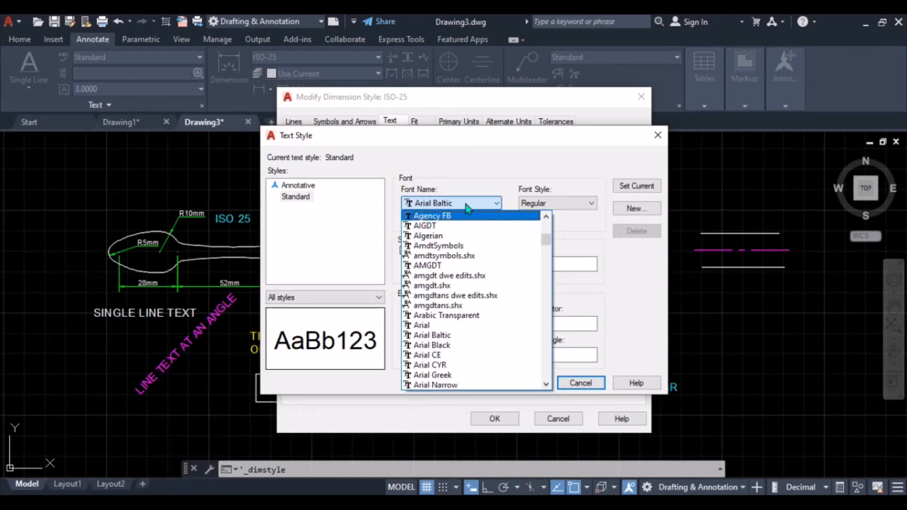
{"action": "left_click", "coordinate": [563, 197]}
{"action": "left_click", "coordinate": [563, 198]}
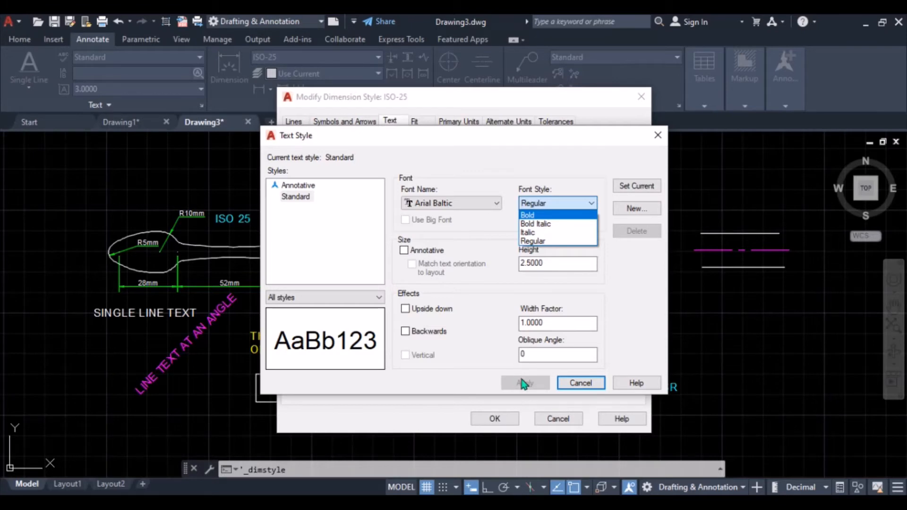
{"action": "left_click", "coordinate": [572, 387]}
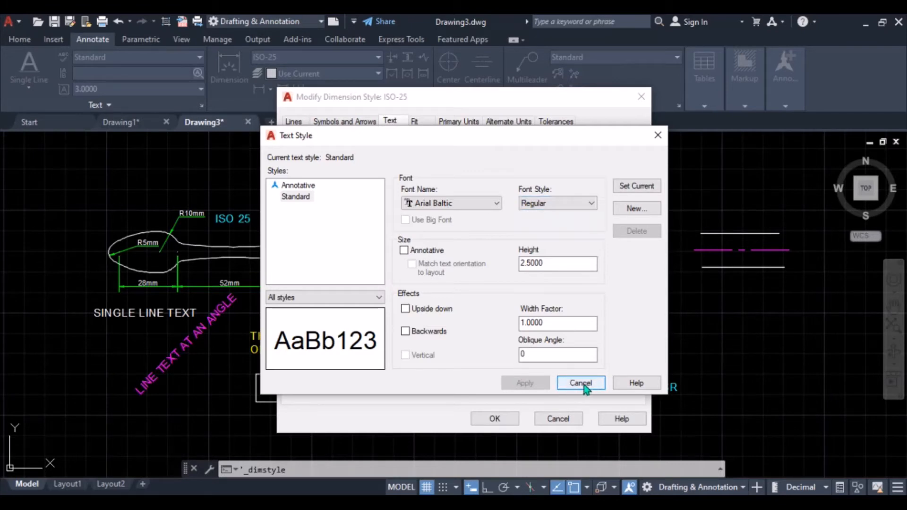
{"action": "left_click", "coordinate": [582, 383]}
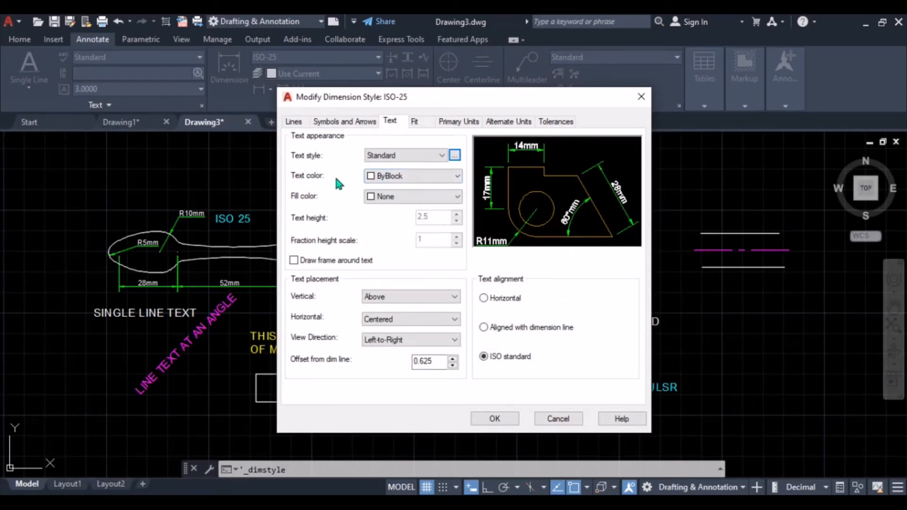
- Try red, yellow and magenta as the ISO-25 dimension text color
{"action": "left_click", "coordinate": [381, 177]}
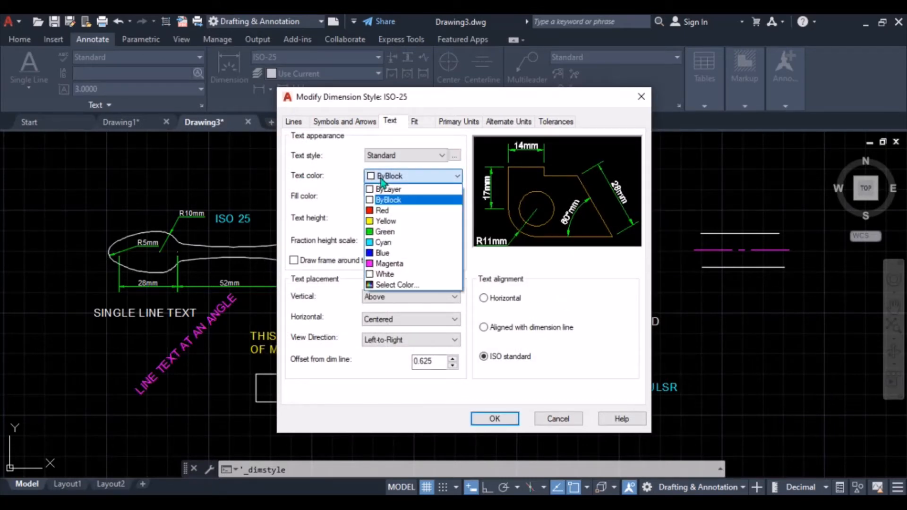
{"action": "left_click", "coordinate": [381, 210]}
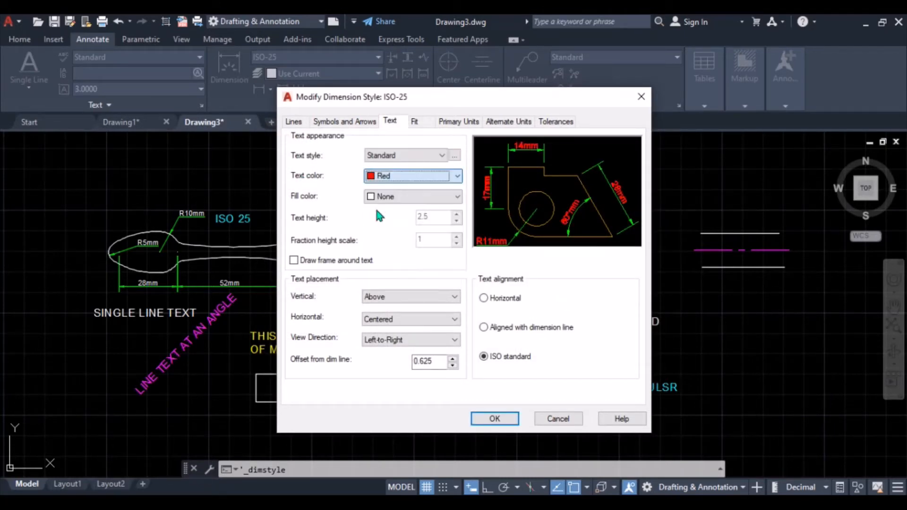
{"action": "left_click", "coordinate": [402, 178]}
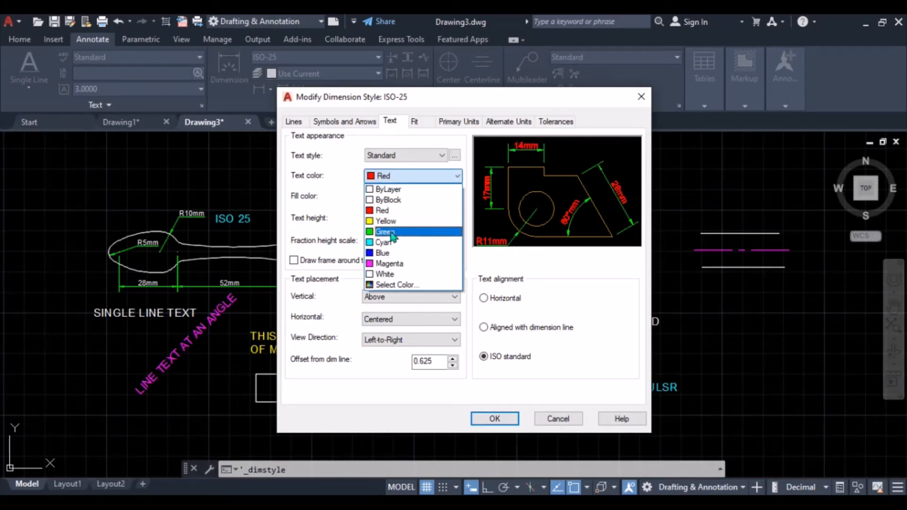
{"action": "left_click", "coordinate": [376, 222]}
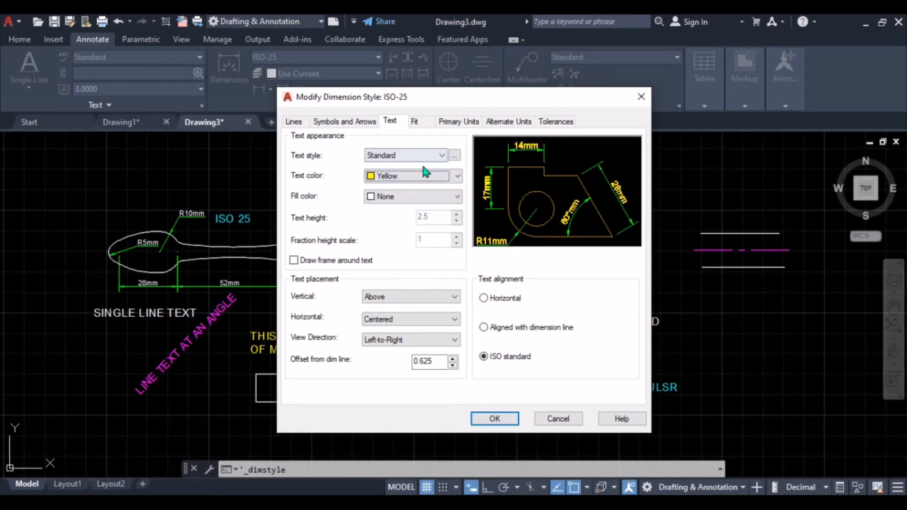
{"action": "left_click", "coordinate": [423, 179]}
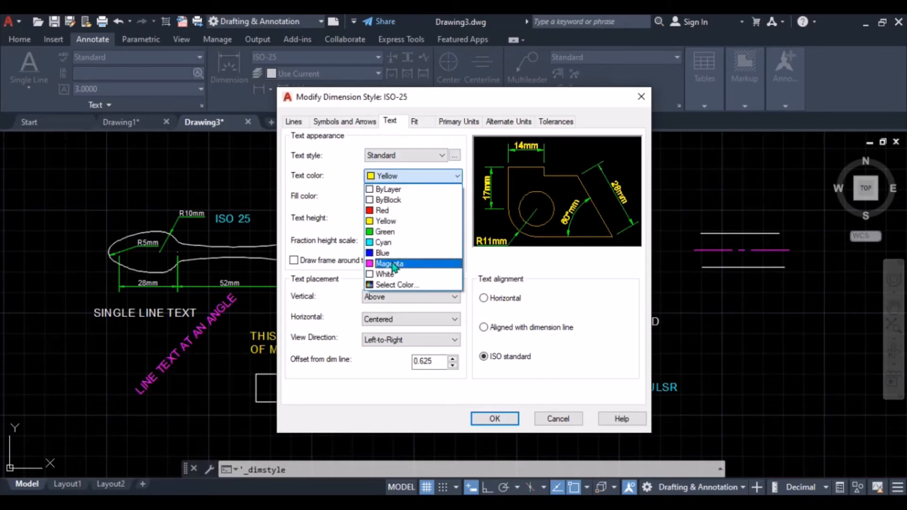
{"action": "left_click", "coordinate": [393, 264]}
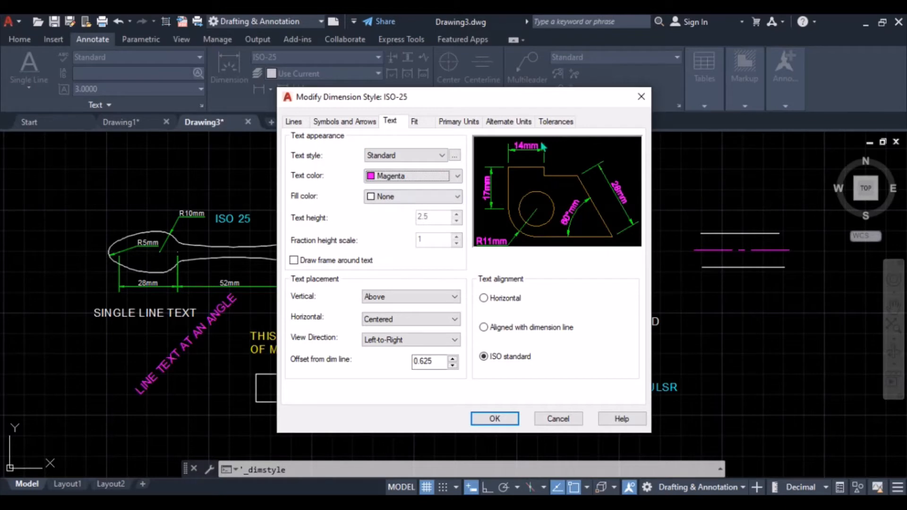
- Try red and white as the fill color behind the ISO-25 dimension text and return it to None
{"action": "left_click", "coordinate": [448, 196]}
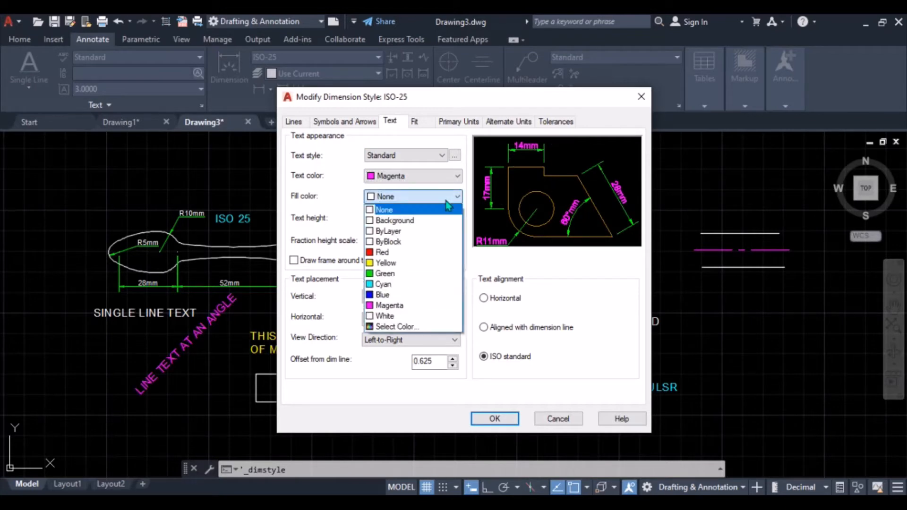
{"action": "left_click", "coordinate": [397, 253]}
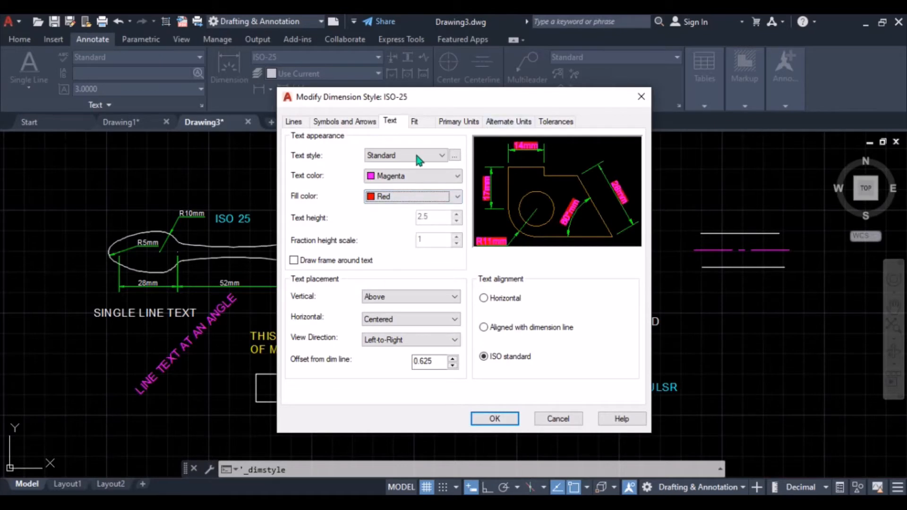
{"action": "left_click", "coordinate": [411, 197]}
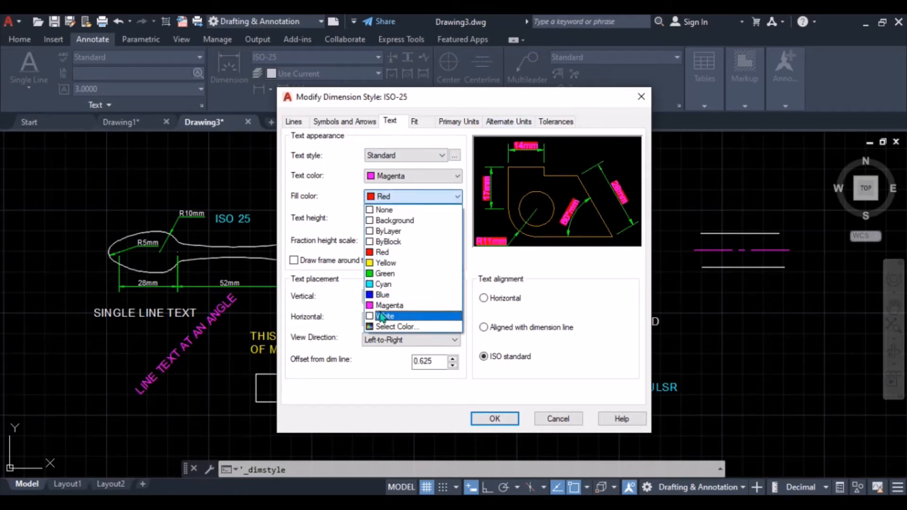
{"action": "left_click", "coordinate": [382, 317]}
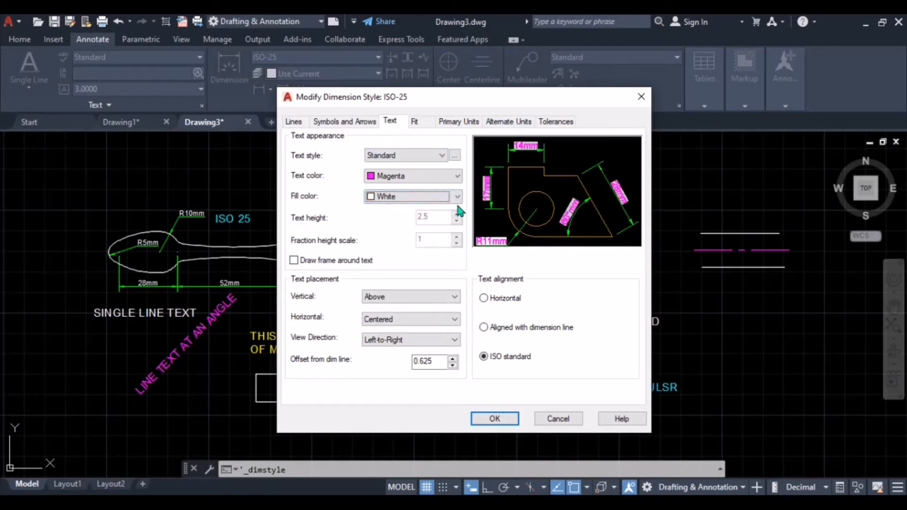
{"action": "left_click", "coordinate": [427, 202]}
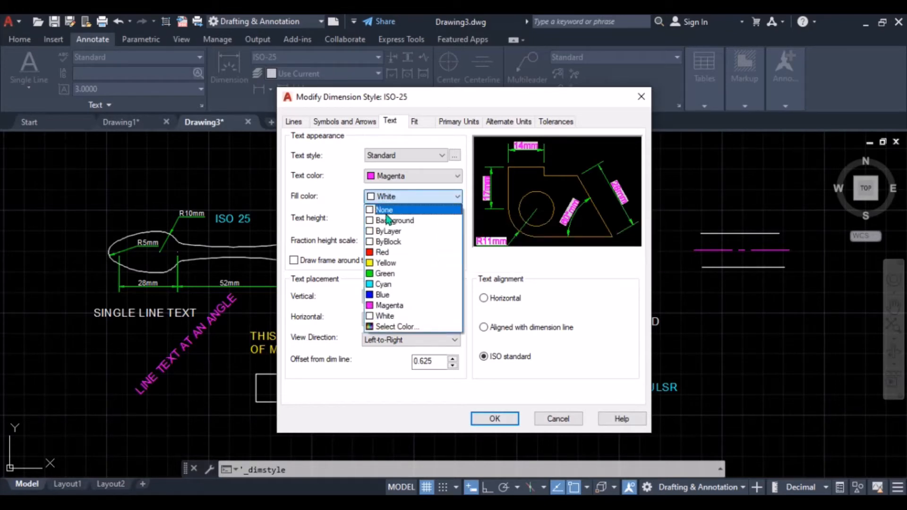
{"action": "left_click", "coordinate": [387, 210]}
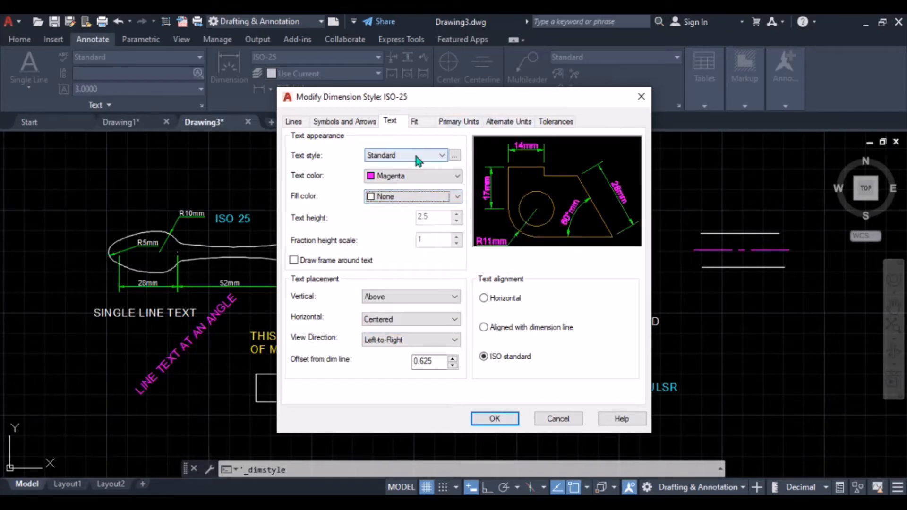
- Return the ISO-25 dimension text color to ByBlock and set it to white
{"action": "left_click", "coordinate": [381, 177]}
{"action": "left_click", "coordinate": [383, 201]}
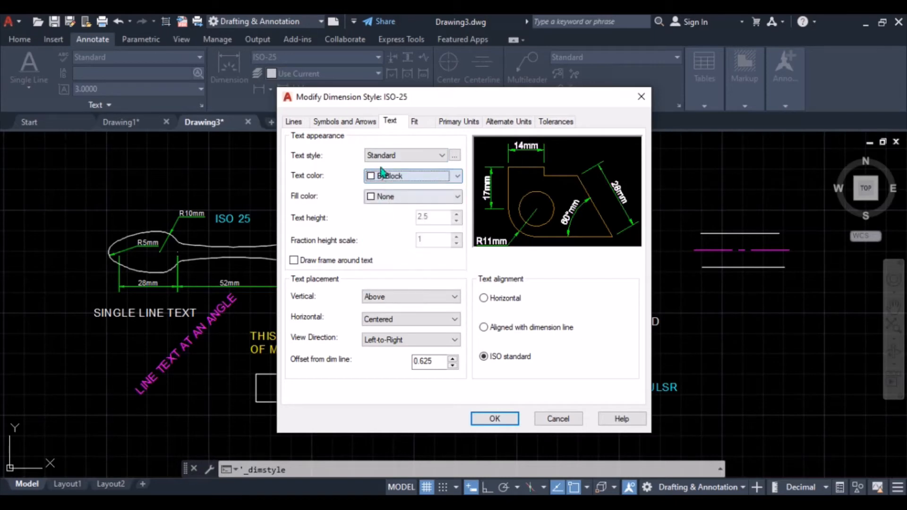
{"action": "left_click", "coordinate": [407, 179]}
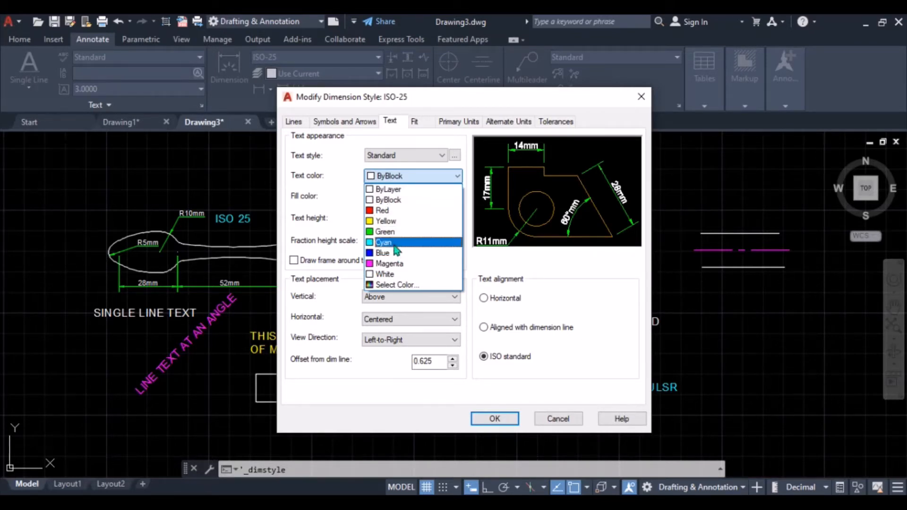
{"action": "left_click", "coordinate": [401, 275]}
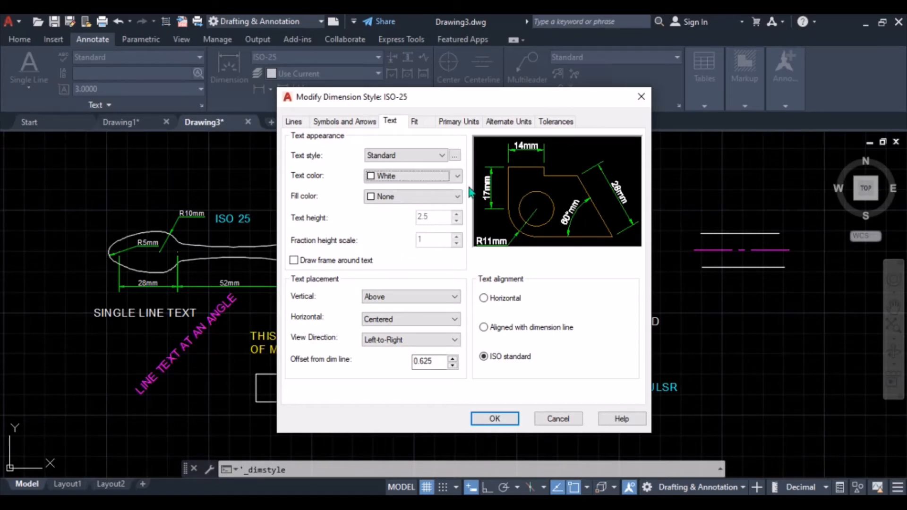
- Try Centered as the vertical placement of the ISO-25 dimension text twice, returning it to Above each time
{"action": "left_click", "coordinate": [420, 296]}
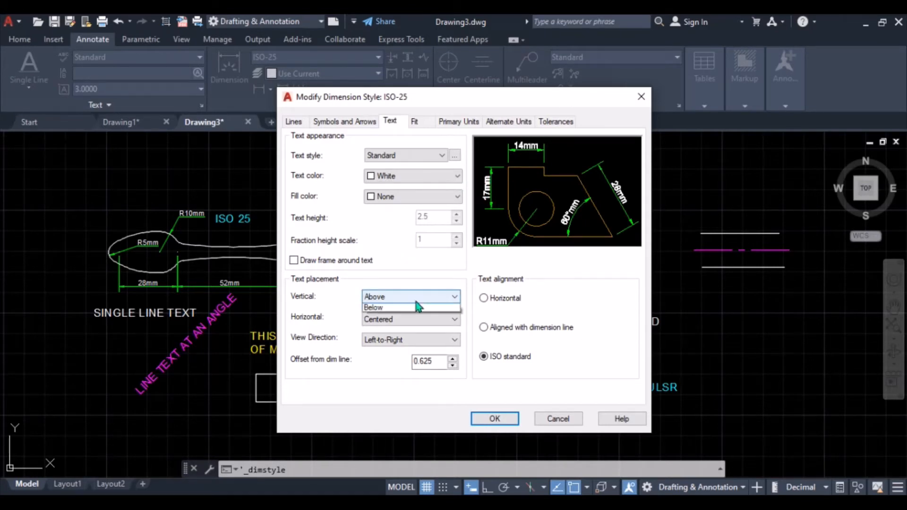
{"action": "left_click", "coordinate": [391, 310]}
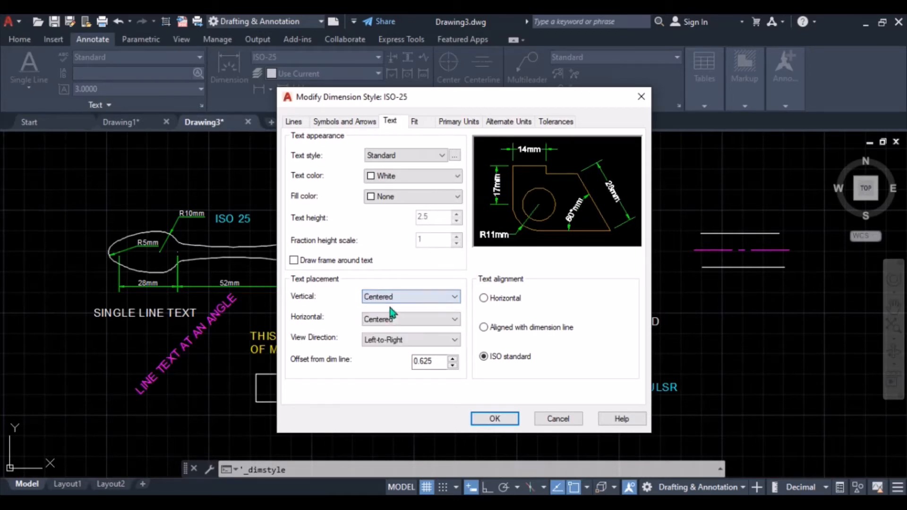
{"action": "left_click", "coordinate": [416, 297]}
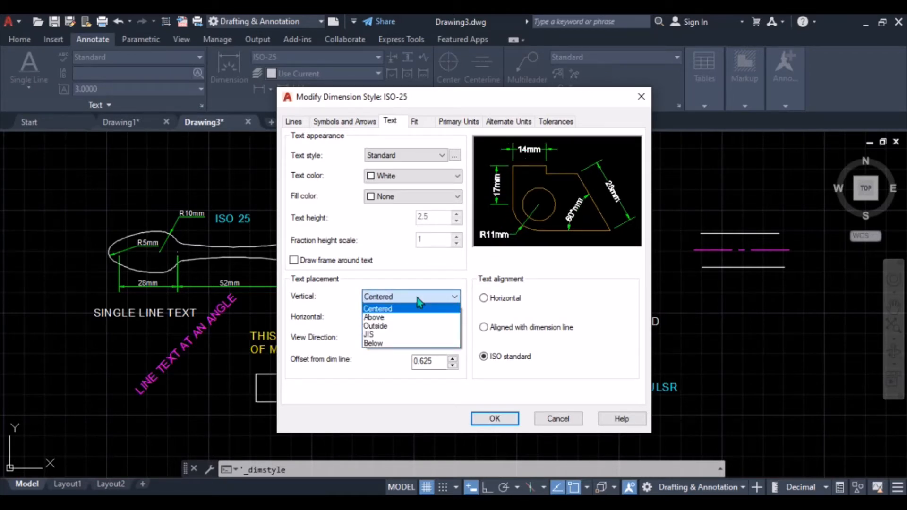
{"action": "left_click", "coordinate": [393, 319]}
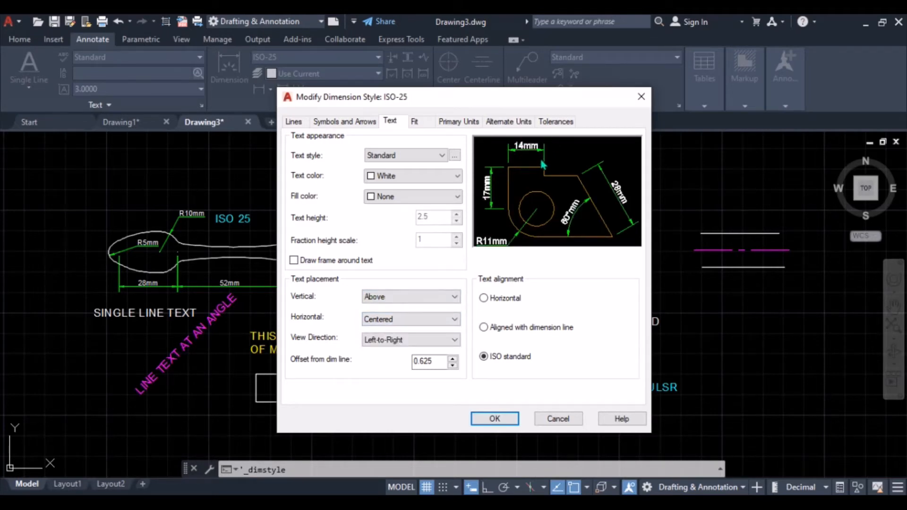
{"action": "left_click", "coordinate": [403, 297]}
{"action": "left_click", "coordinate": [402, 309]}
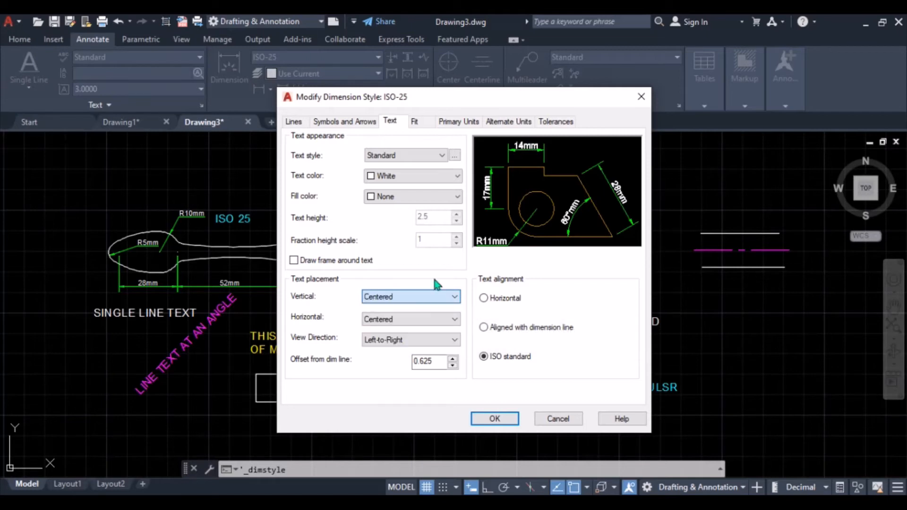
{"action": "left_click", "coordinate": [403, 296]}
{"action": "left_click", "coordinate": [396, 318]}
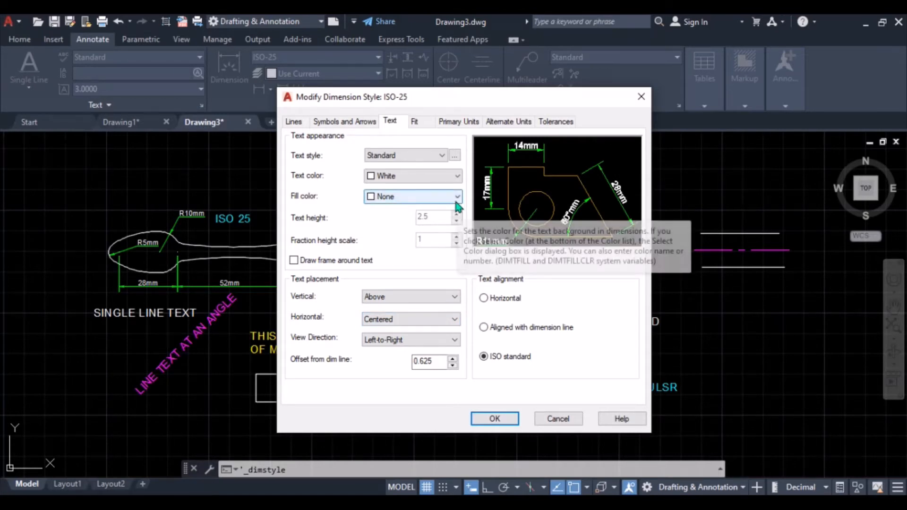
- Try At Ext Line 1 as the horizontal placement of the ISO-25 dimension text and return it to Centered
{"action": "left_click", "coordinate": [392, 320]}
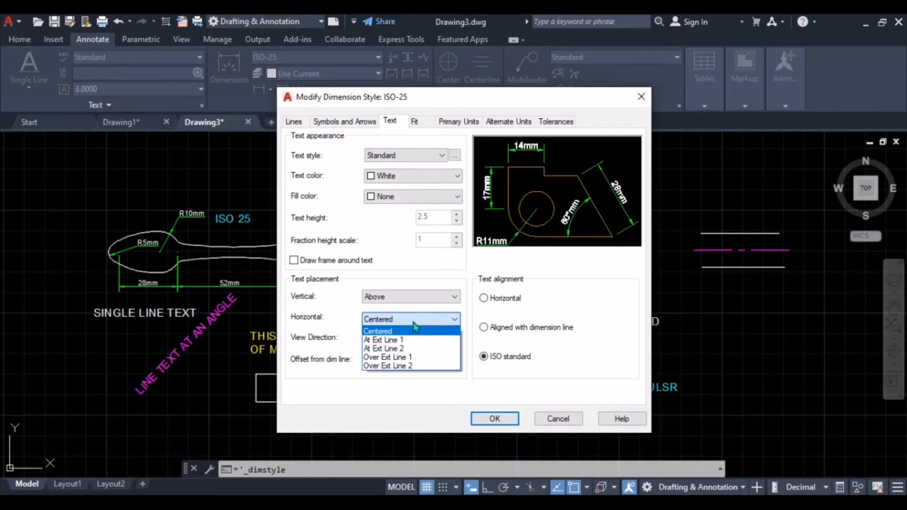
{"action": "left_click", "coordinate": [385, 340]}
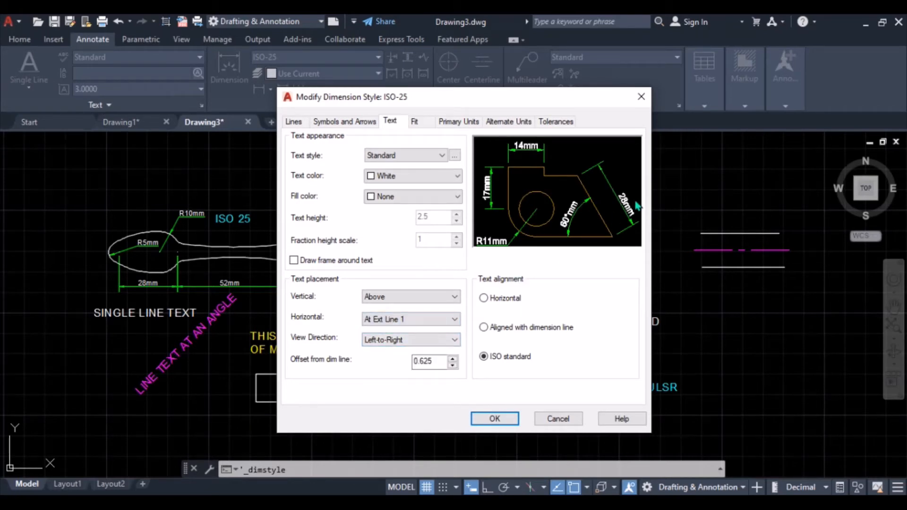
{"action": "left_click", "coordinate": [434, 319]}
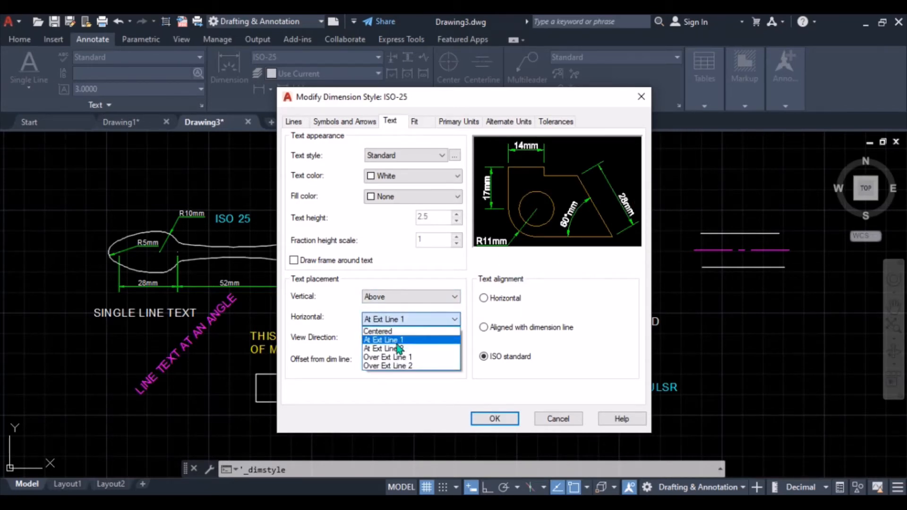
{"action": "left_click", "coordinate": [378, 331]}
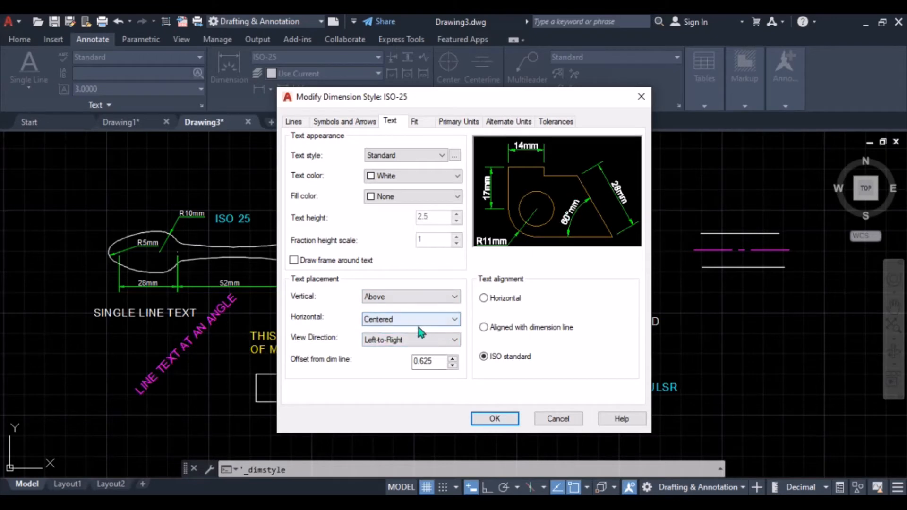
- Try the Horizontal and Aligned with dimension line text alignments for ISO-25 and return to ISO standard
{"action": "left_click", "coordinate": [507, 303]}
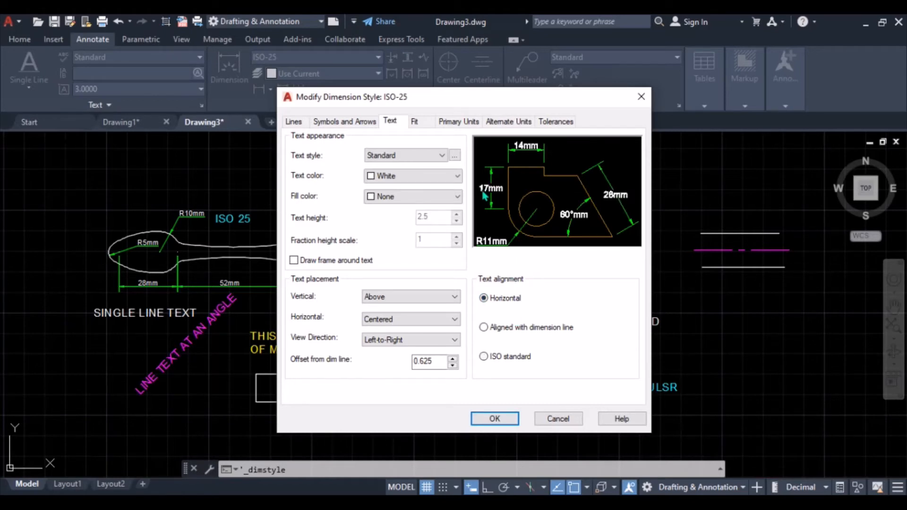
{"action": "left_click", "coordinate": [494, 328]}
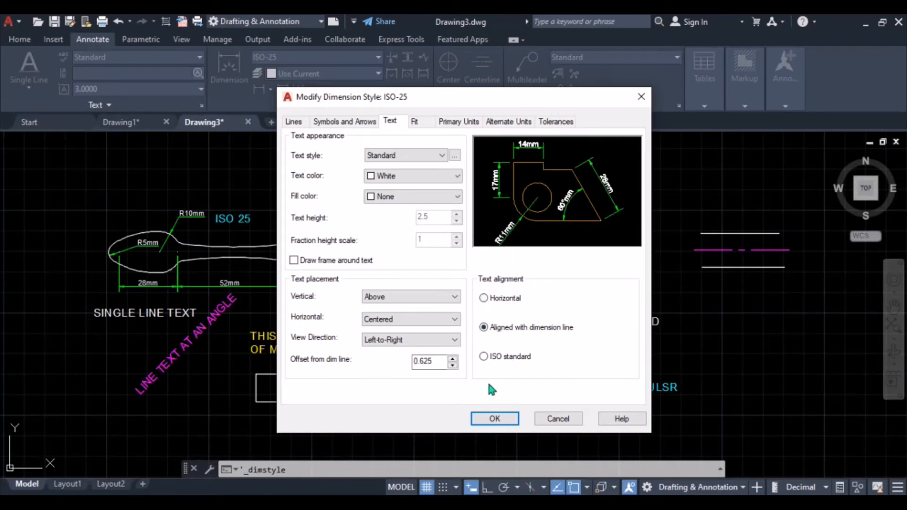
{"action": "left_click", "coordinate": [489, 358]}
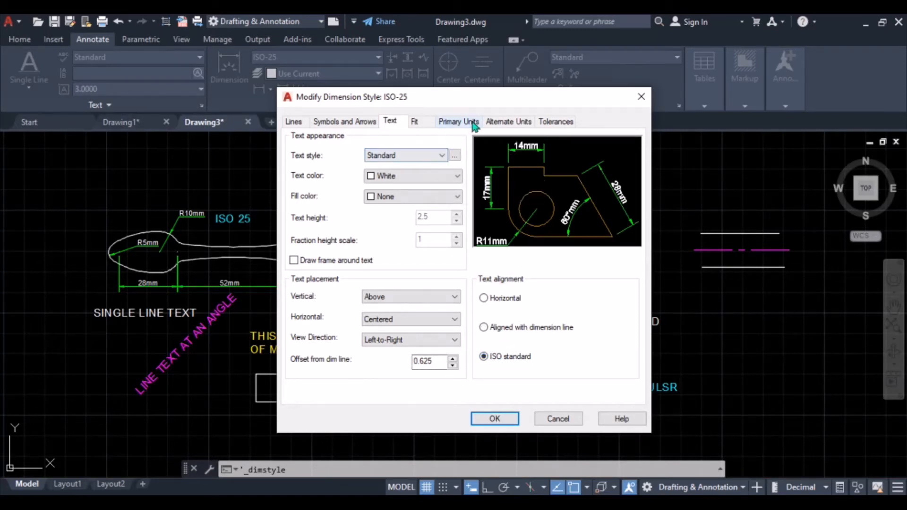
- Try a linear precision of 0.00 in the ISO-25 primary units and return it to 0
{"action": "left_click", "coordinate": [415, 122]}
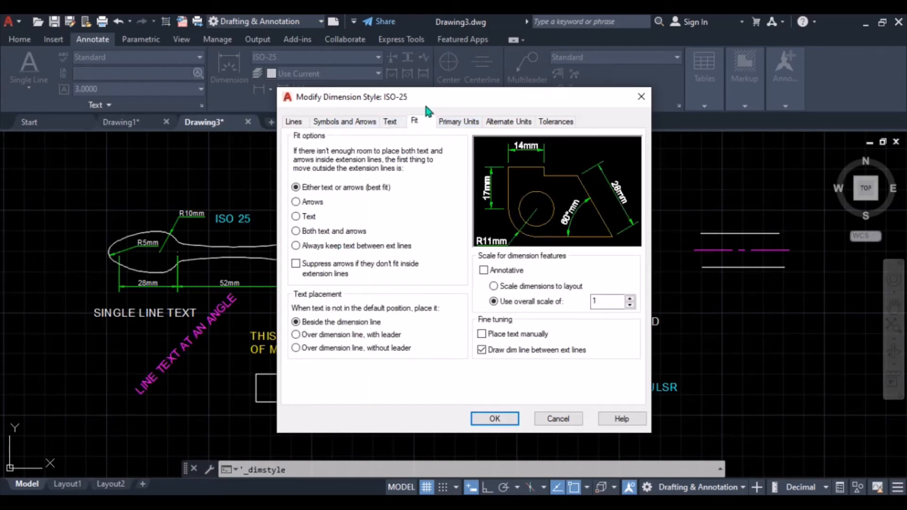
{"action": "left_click", "coordinate": [446, 123]}
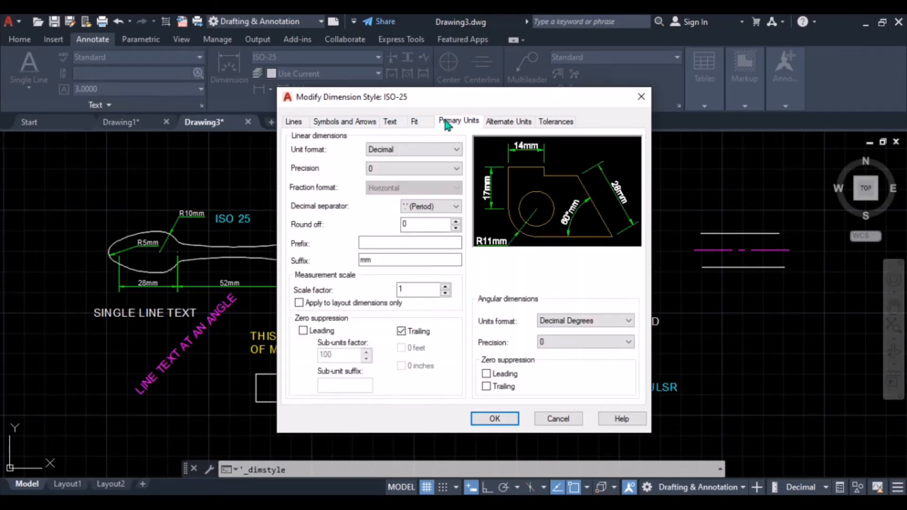
{"action": "left_click", "coordinate": [408, 149]}
{"action": "left_click", "coordinate": [399, 170]}
{"action": "left_click", "coordinate": [401, 170]}
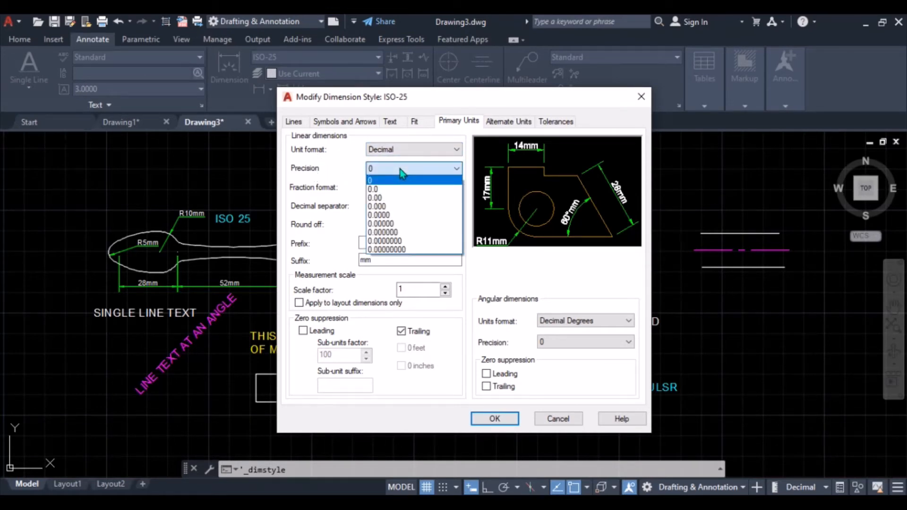
{"action": "left_click", "coordinate": [381, 197]}
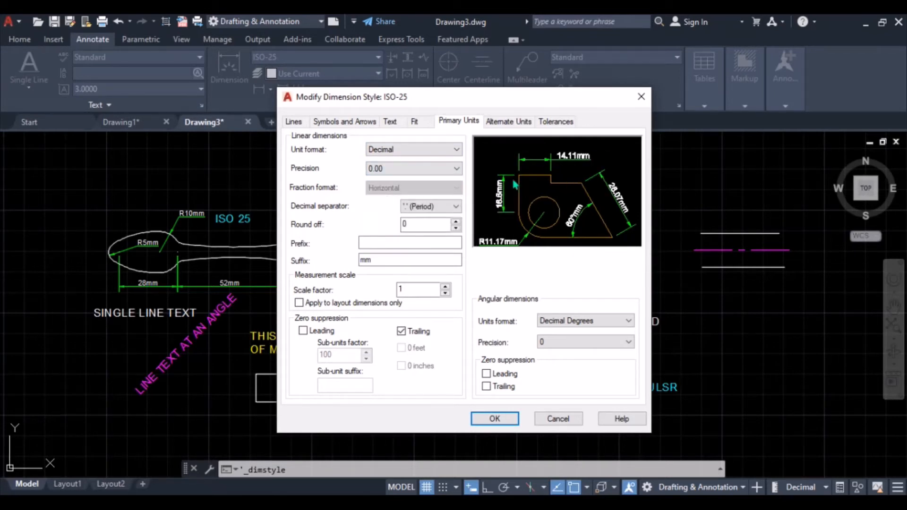
{"action": "left_click", "coordinate": [440, 169]}
{"action": "left_click", "coordinate": [419, 183]}
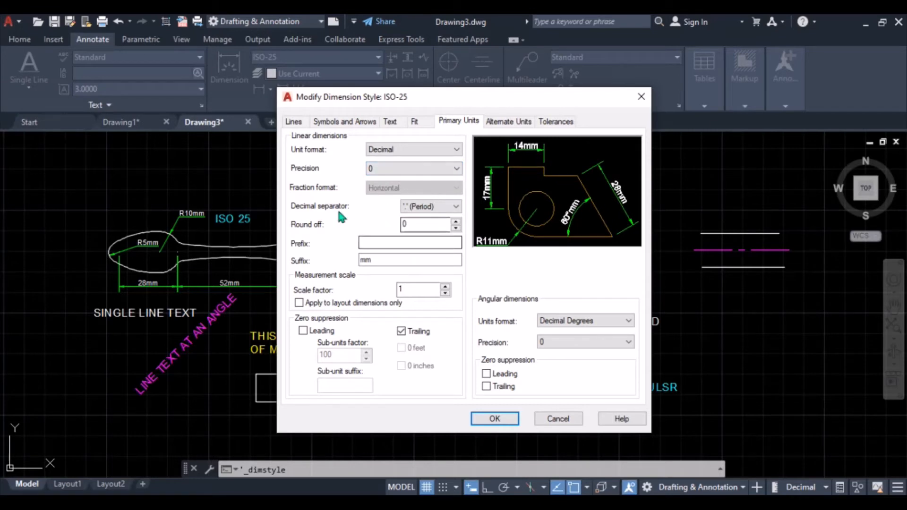
- Examine the decimal separator choices for the ISO-25 linear dimensions, keeping Period selected
{"action": "left_click", "coordinate": [428, 206]}
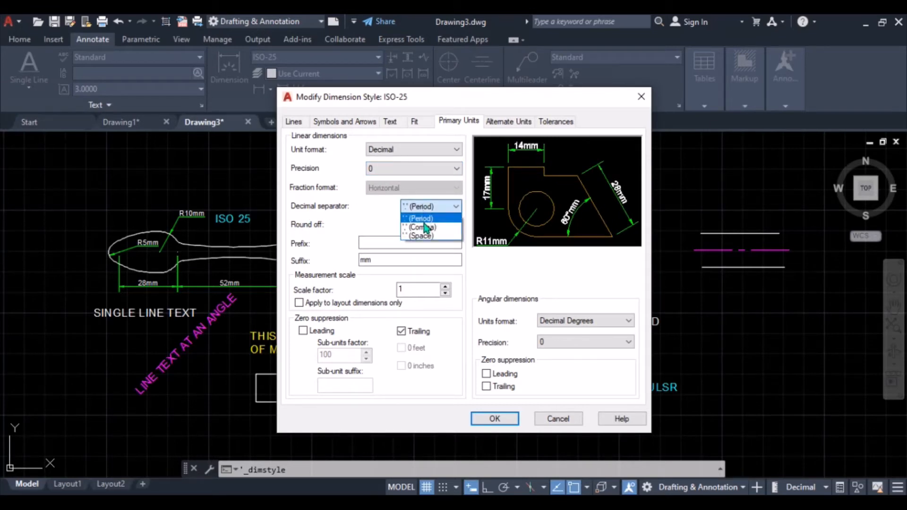
{"action": "left_click", "coordinate": [424, 218]}
{"action": "left_click", "coordinate": [416, 210]}
{"action": "left_click", "coordinate": [426, 220]}
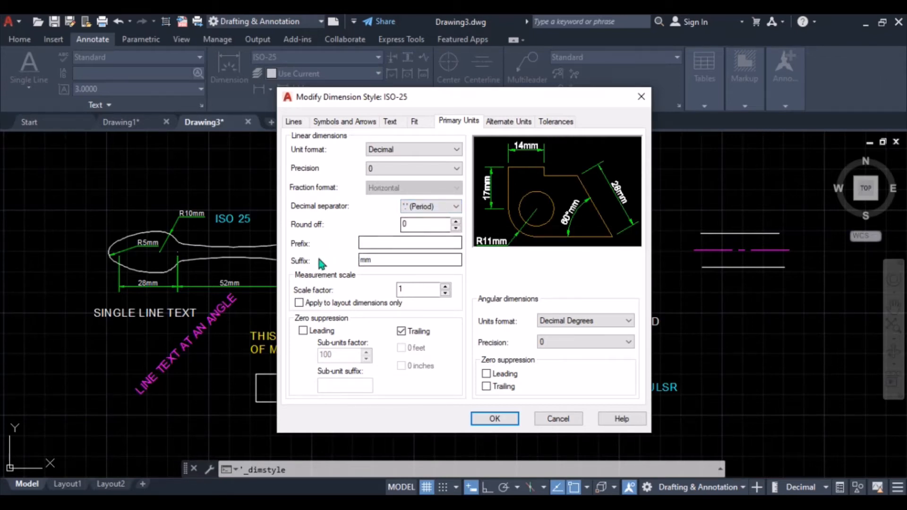
- Try the prefix P on the ISO-25 linear dimensions and remove it again
{"action": "left_click", "coordinate": [384, 244]}
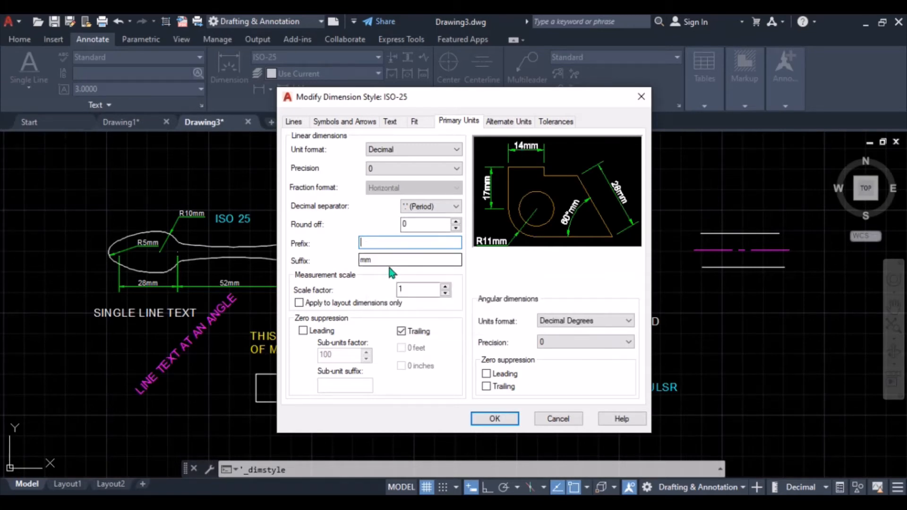
{"action": "type", "text": "P"}
{"action": "left_click", "coordinate": [380, 261]}
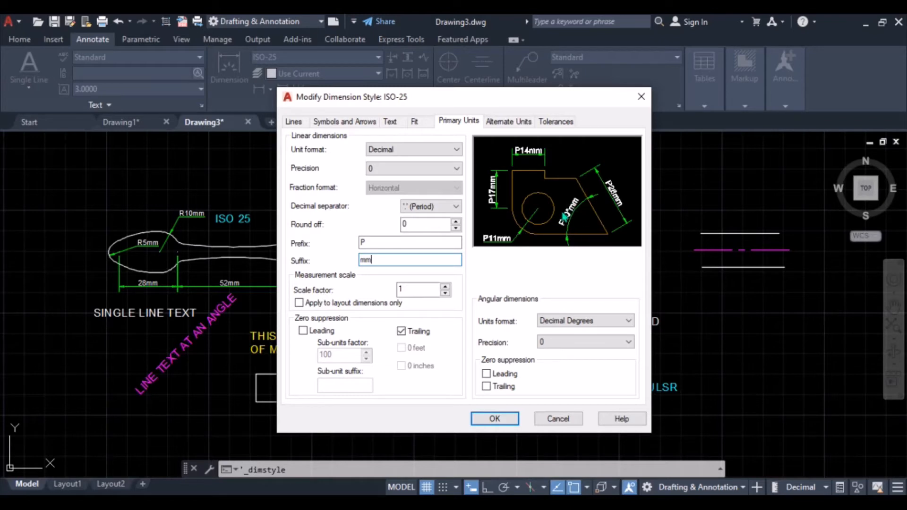
{"action": "left_click", "coordinate": [372, 243]}
{"action": "key", "text": "BackSpace"}
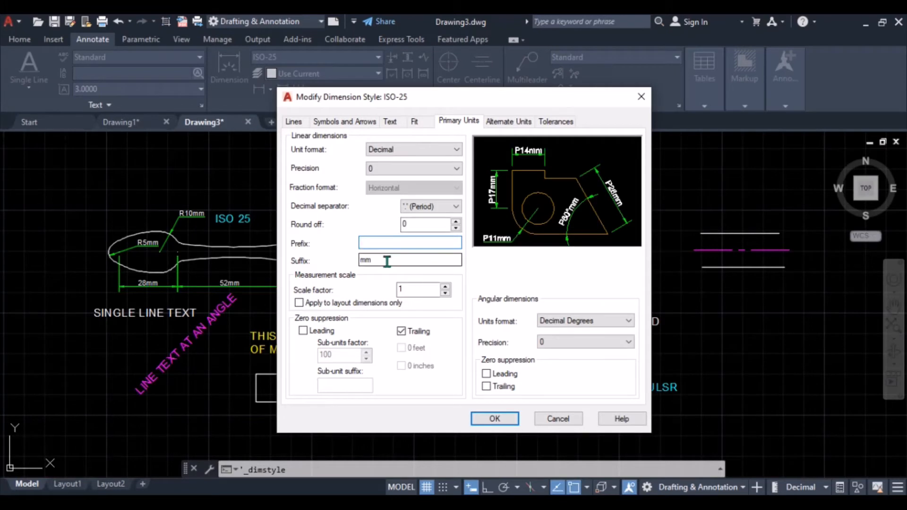
- Re-enter the millimetre suffix for the ISO-25 linear dimensions and apply the modified dimension style
{"action": "left_click", "coordinate": [387, 262]}
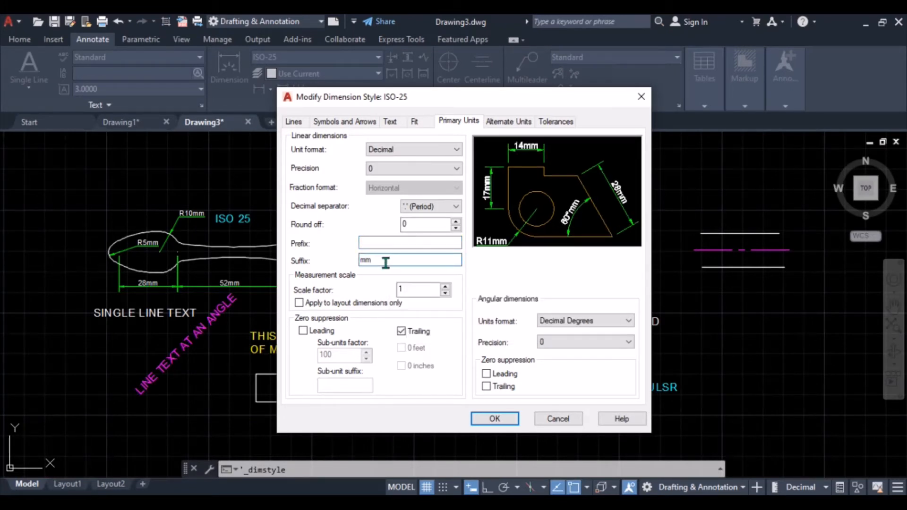
{"action": "key", "text": "BackSpace"}
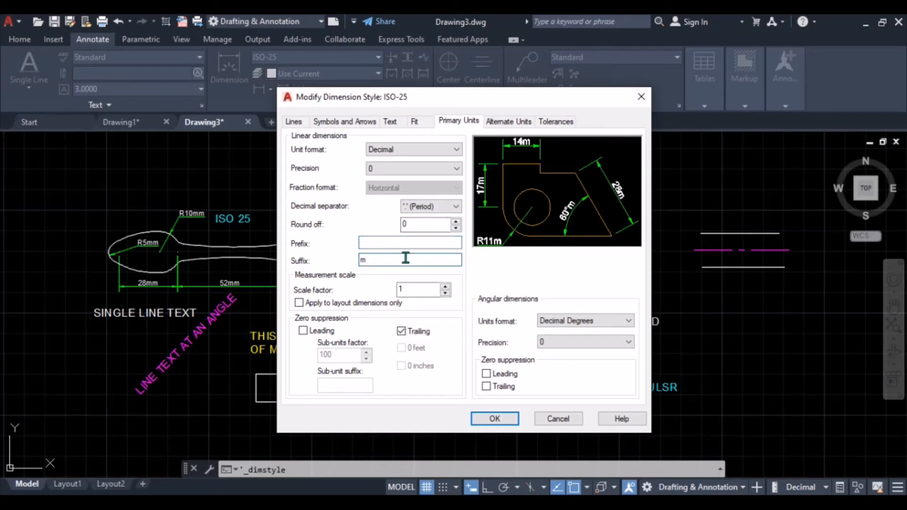
{"action": "type", "text": "M"}
{"action": "left_click", "coordinate": [487, 421]}
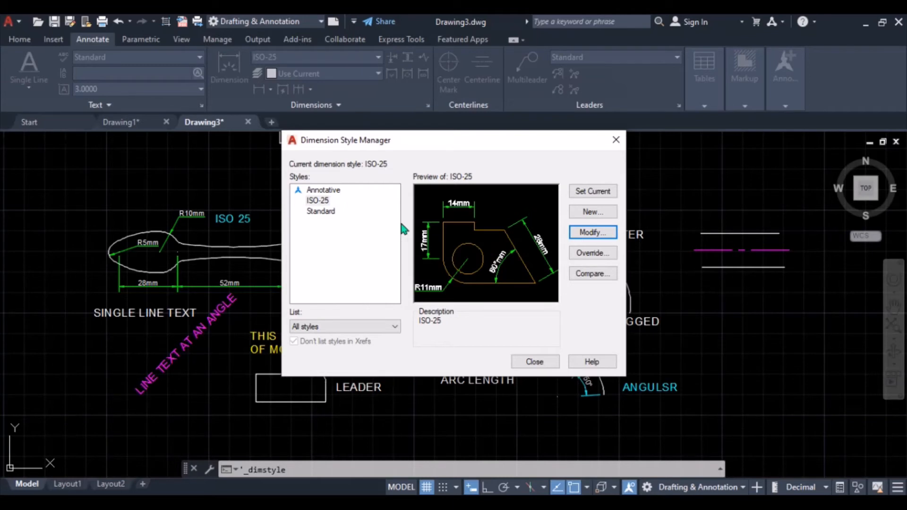
- Set the Standard dimension style's baseline spacing to 2, and apply it after checking its arrow and primary unit settings
{"action": "left_click", "coordinate": [321, 211]}
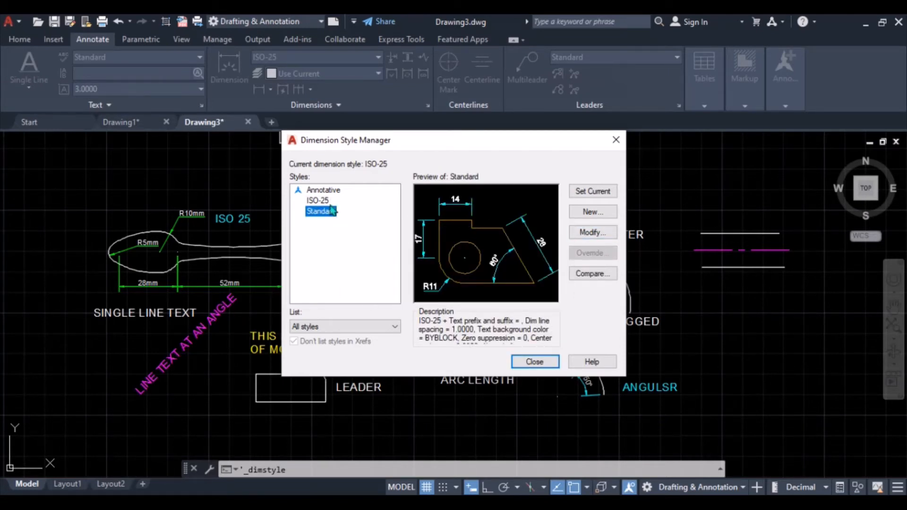
{"action": "left_click", "coordinate": [595, 237]}
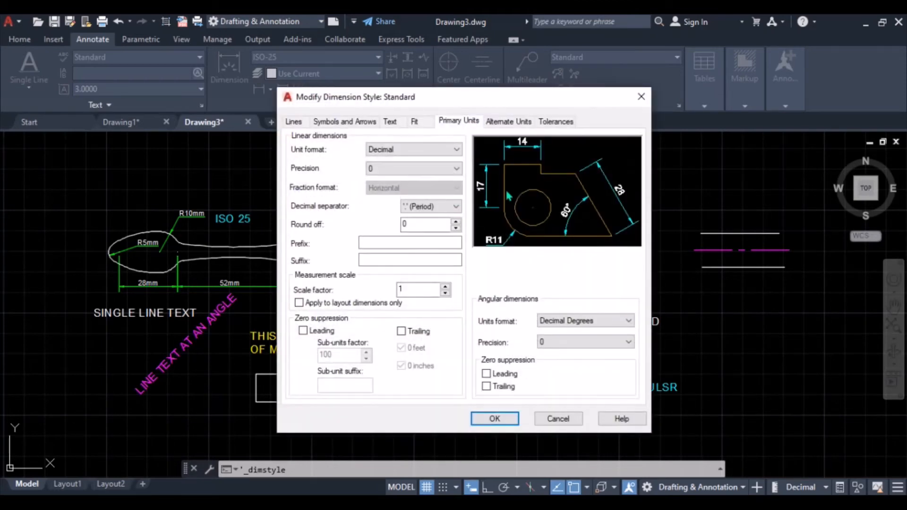
{"action": "left_click", "coordinate": [294, 122]}
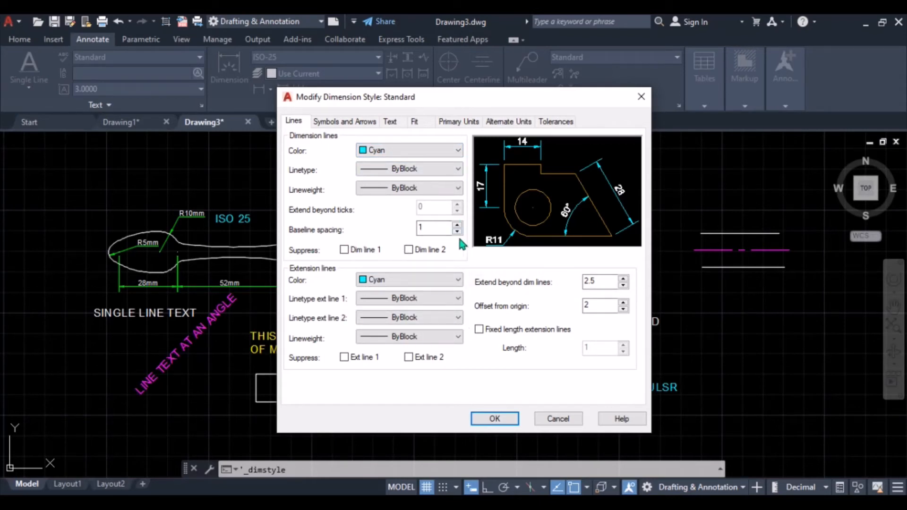
{"action": "left_click", "coordinate": [435, 230]}
{"action": "key", "text": "BackSpace"}
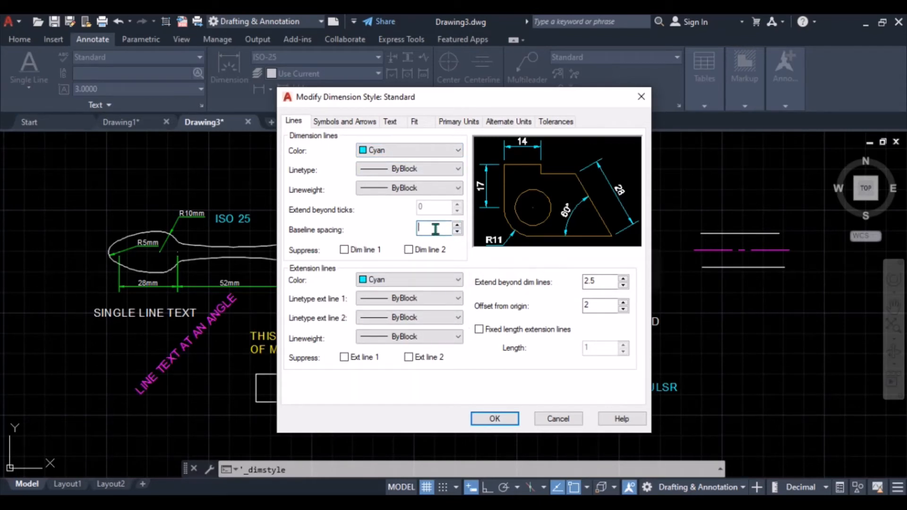
{"action": "type", "text": "2"}
{"action": "left_click", "coordinate": [349, 124]}
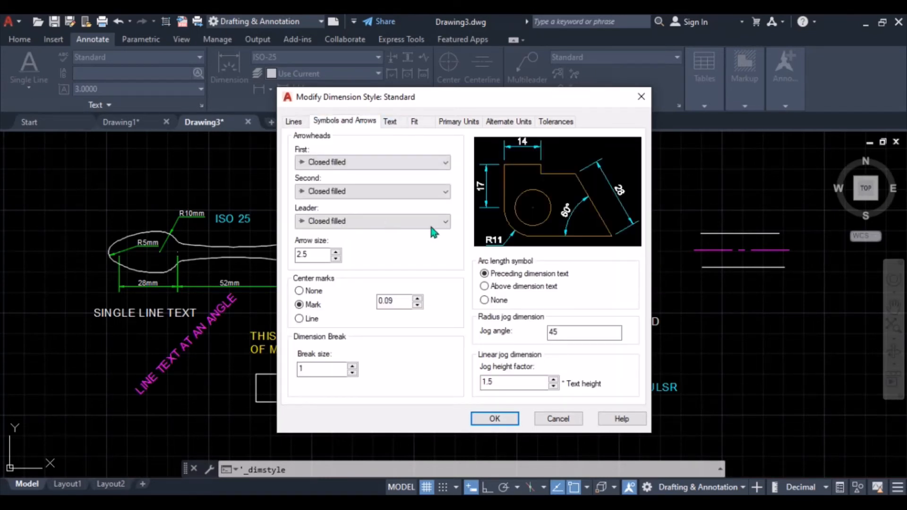
{"action": "left_click", "coordinate": [471, 123]}
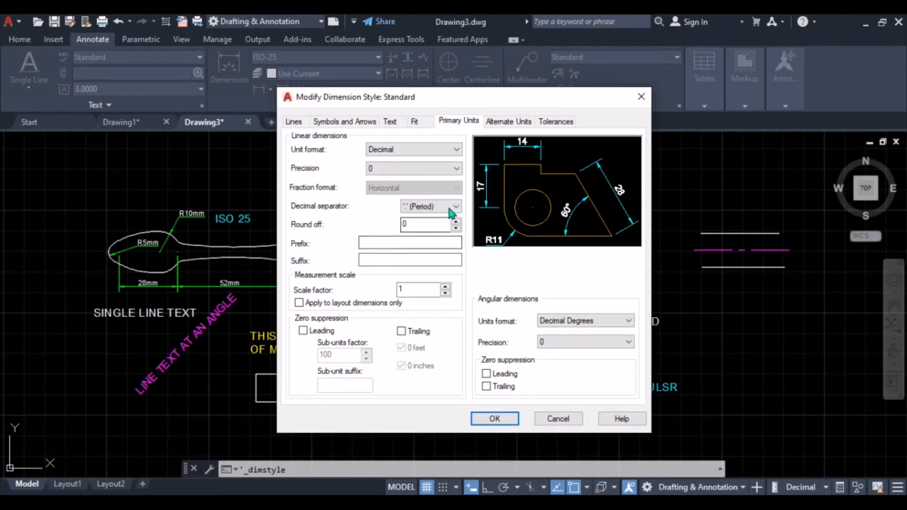
{"action": "left_click", "coordinate": [495, 419]}
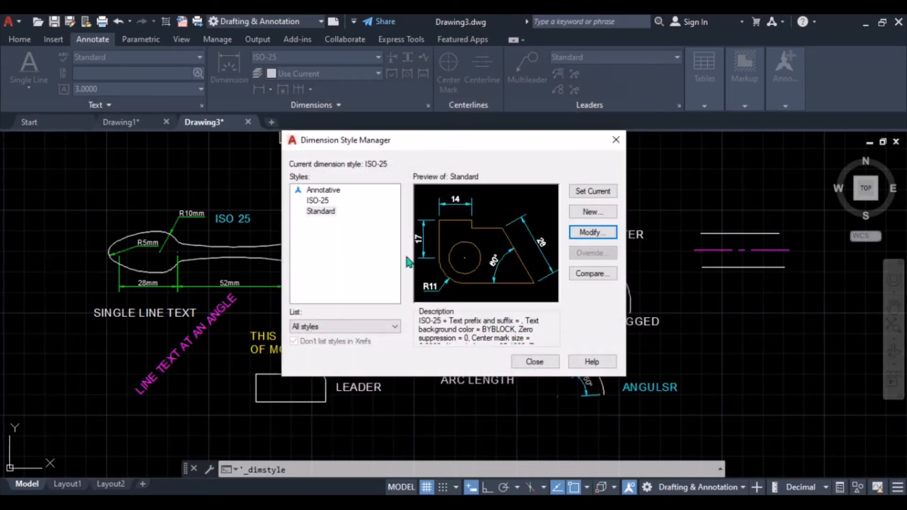
- Set ISO-25 as the current dimension style
{"action": "left_click", "coordinate": [327, 203]}
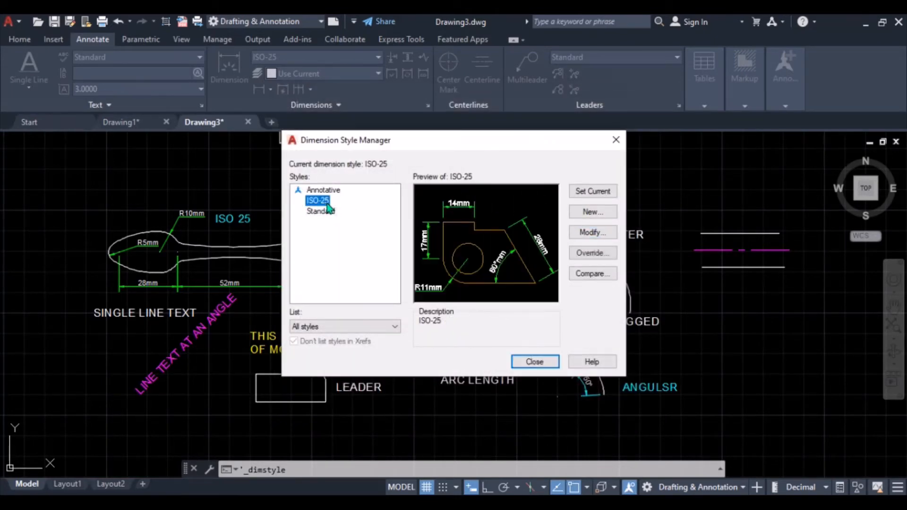
{"action": "left_click", "coordinate": [581, 194]}
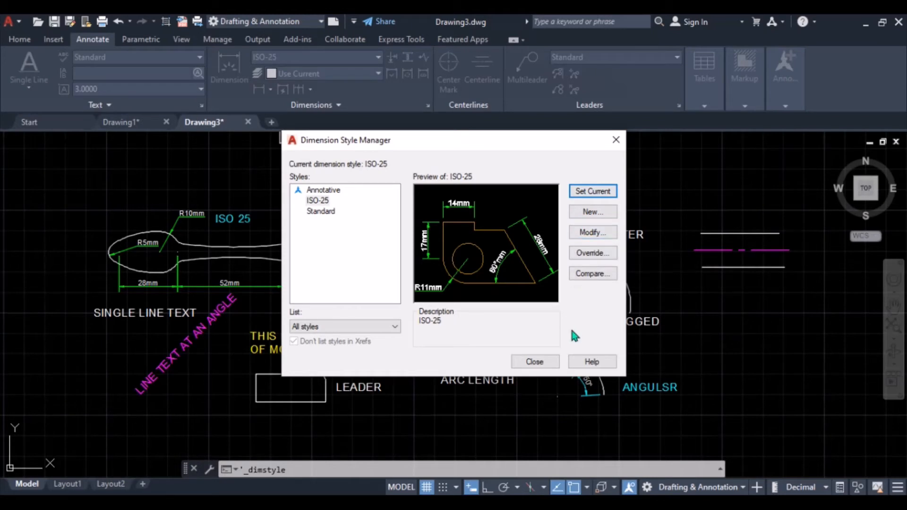
- Close the Dimension Style Manager and add a center mark to the plain circle above the STANDARD drawing
{"action": "left_click", "coordinate": [536, 362]}
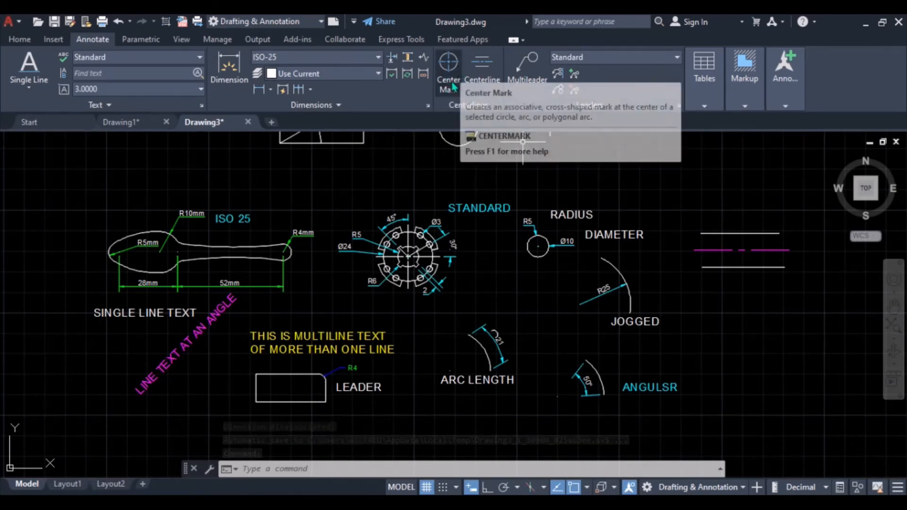
{"action": "scroll", "coordinate": [485, 164], "scroll_direction": "up", "scroll_amount": 3}
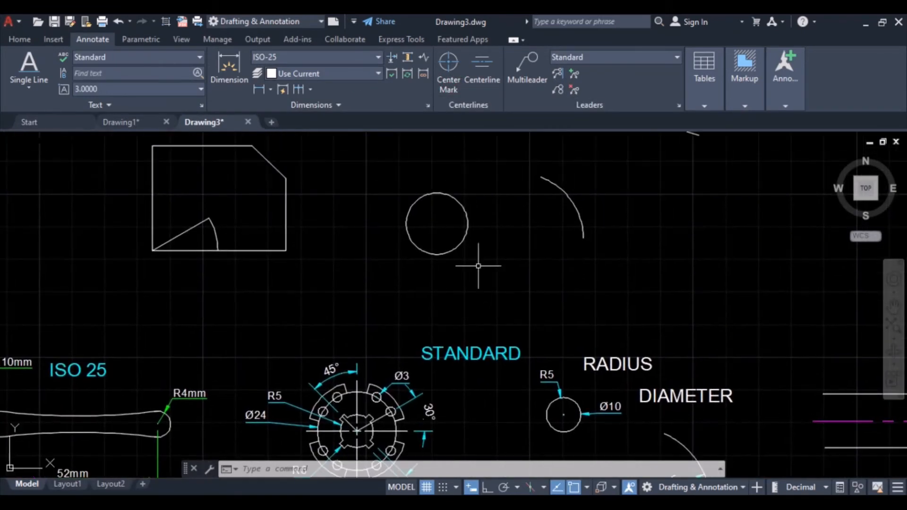
{"action": "scroll", "coordinate": [427, 215], "scroll_direction": "up", "scroll_amount": 2}
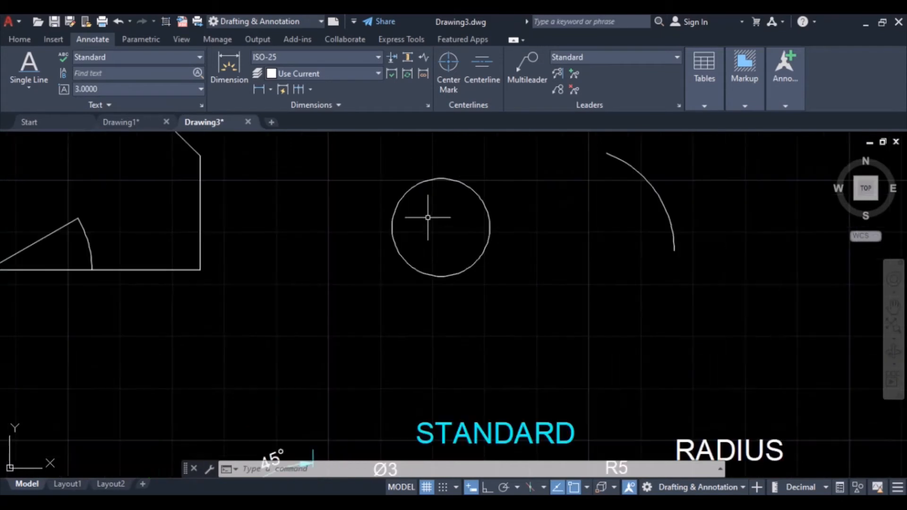
{"action": "left_click", "coordinate": [449, 66]}
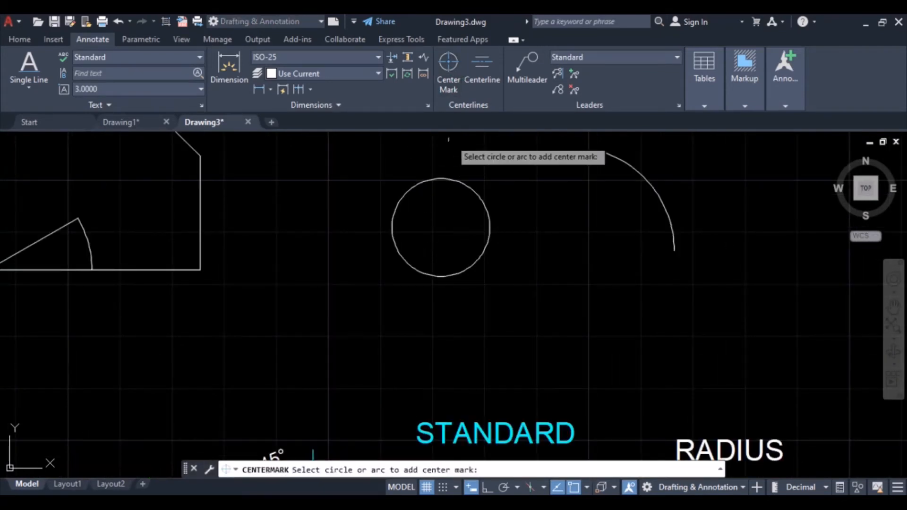
{"action": "left_click", "coordinate": [449, 178]}
{"action": "scroll", "coordinate": [444, 212], "scroll_direction": "up", "scroll_amount": 3}
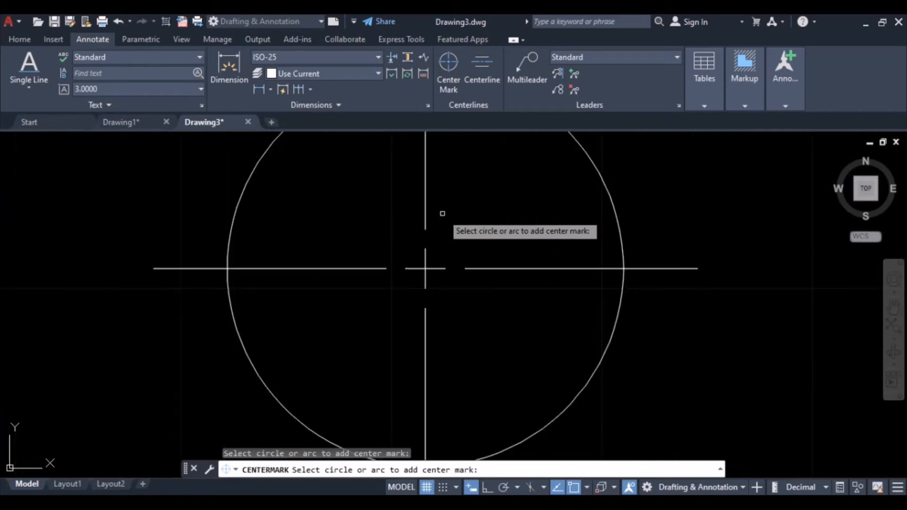
{"action": "scroll", "coordinate": [466, 283], "scroll_direction": "down", "scroll_amount": 2}
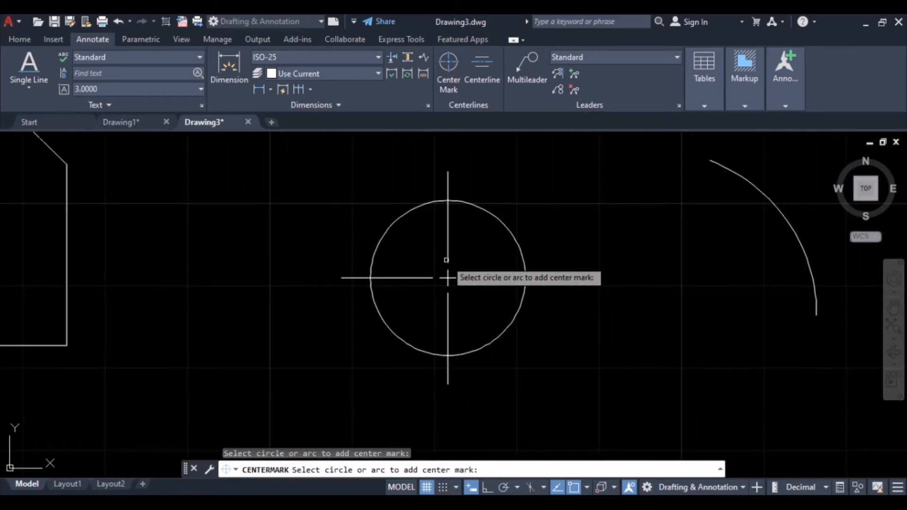
{"action": "key", "text": "Escape"}
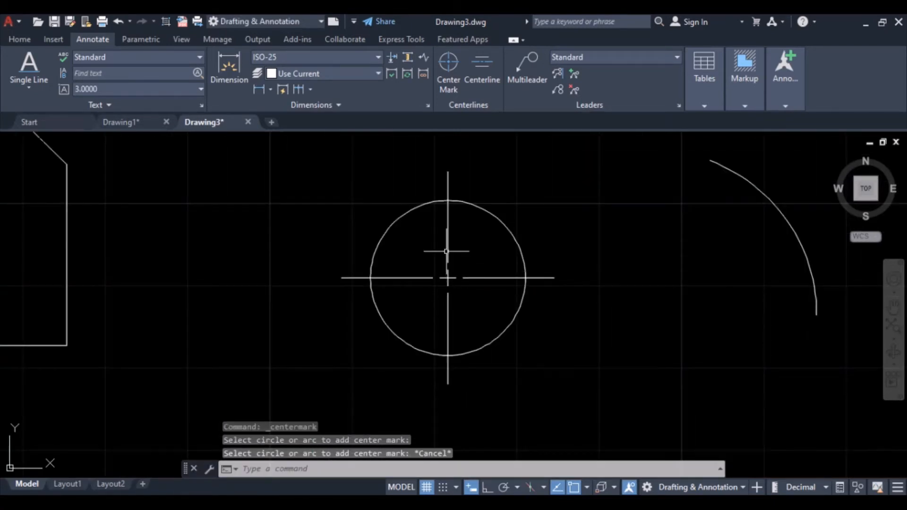
- Try a linetype scale factor of 0.4 on the center mark's lines
{"action": "scroll", "coordinate": [446, 255], "scroll_direction": "up", "scroll_amount": 1}
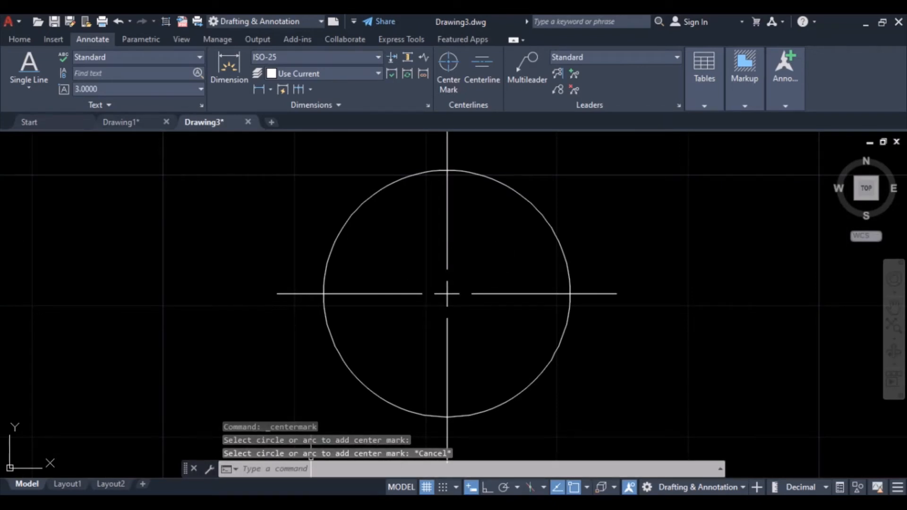
{"action": "type", "text": "LTS"}
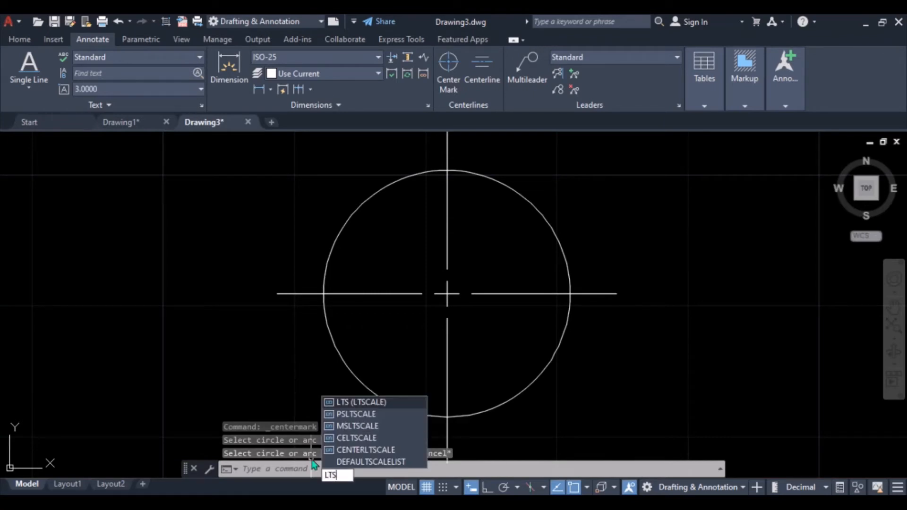
{"action": "key", "text": "Return"}
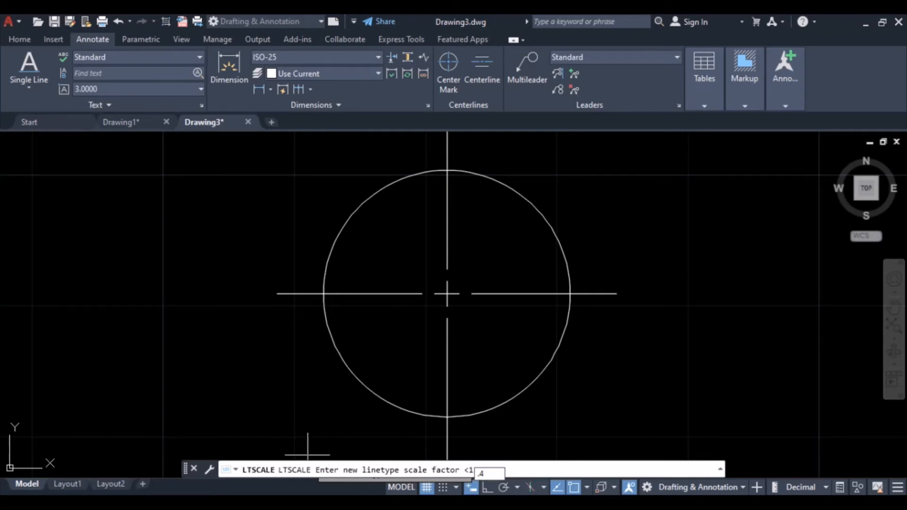
{"action": "key", "text": "Return"}
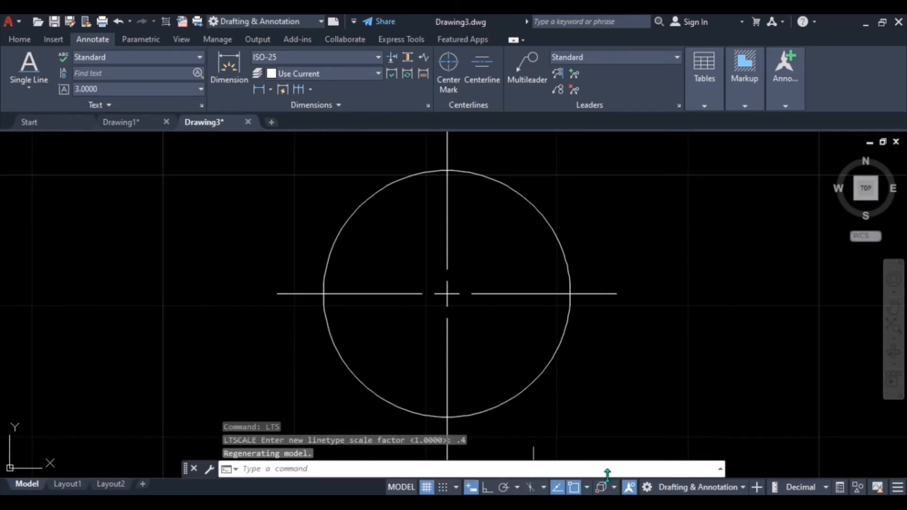
- Try a linetype scale factor of 0.1 and inspect the dash pattern of the circle's center mark
{"action": "left_click", "coordinate": [359, 473]}
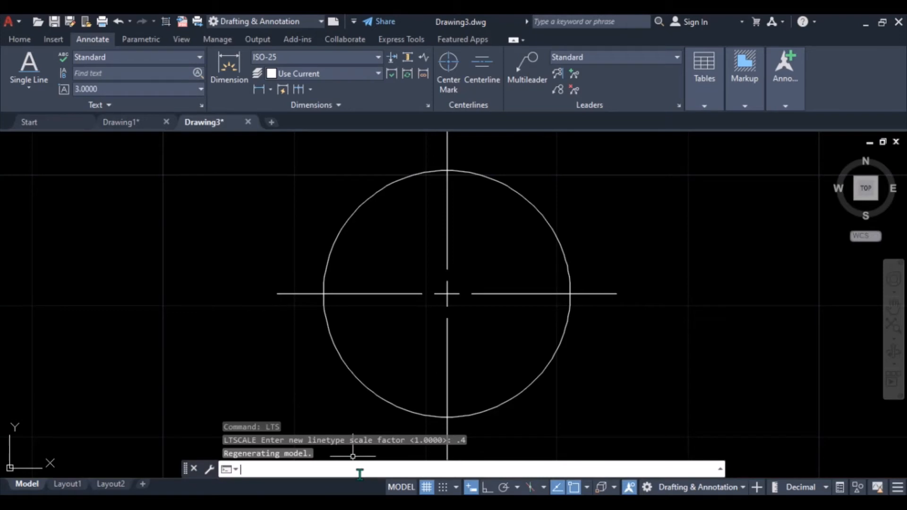
{"action": "type", "text": "lts"}
{"action": "key", "text": "Return"}
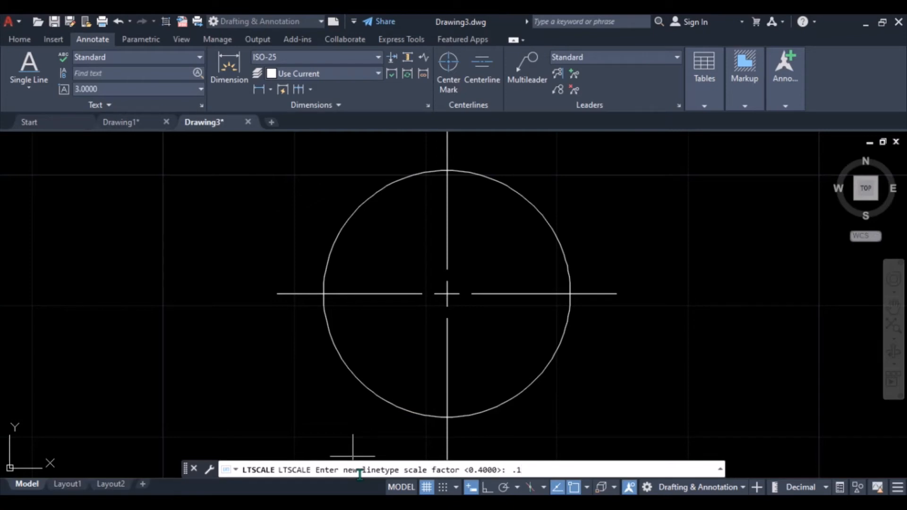
{"action": "key", "text": "Return"}
{"action": "scroll", "coordinate": [466, 277], "scroll_direction": "up", "scroll_amount": 5}
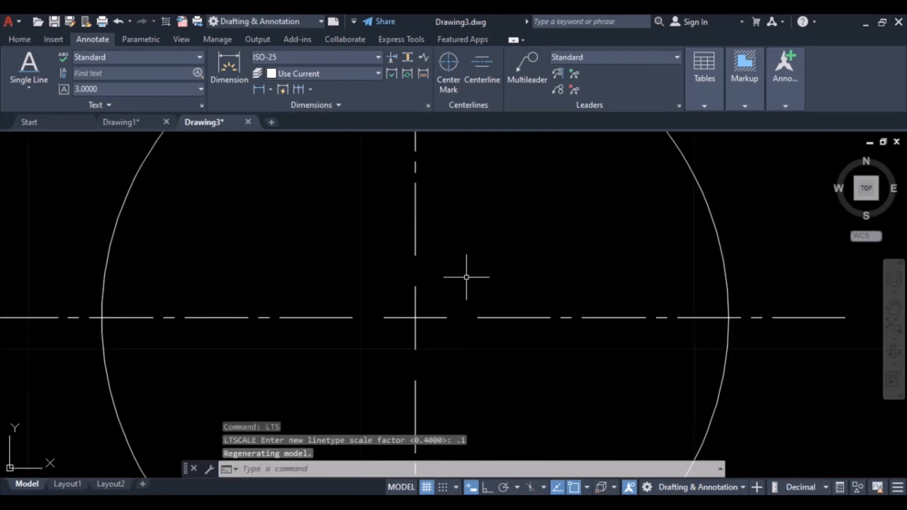
{"action": "scroll", "coordinate": [344, 334], "scroll_direction": "up", "scroll_amount": 2}
{"action": "scroll", "coordinate": [431, 340], "scroll_direction": "down", "scroll_amount": 4}
{"action": "scroll", "coordinate": [461, 338], "scroll_direction": "up", "scroll_amount": 2}
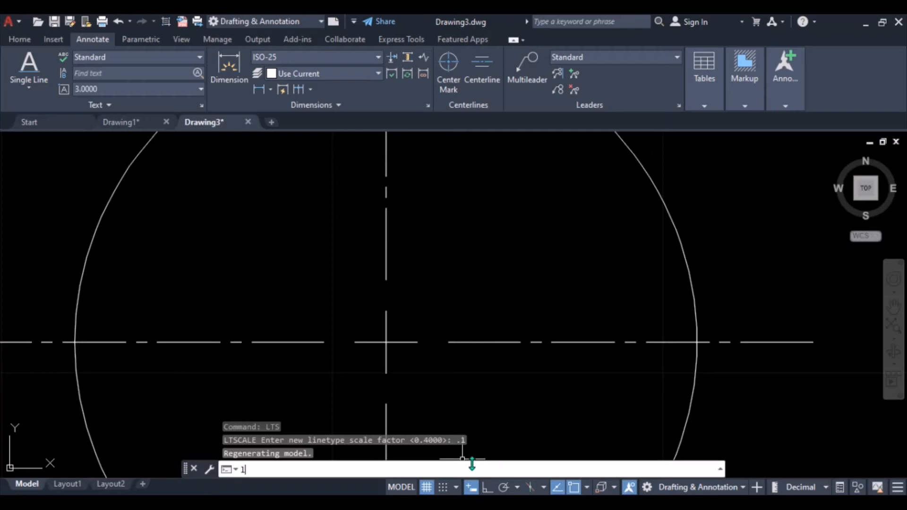
- Set the drawing's linetype scale factor to 0.2
{"action": "key", "text": "Return"}
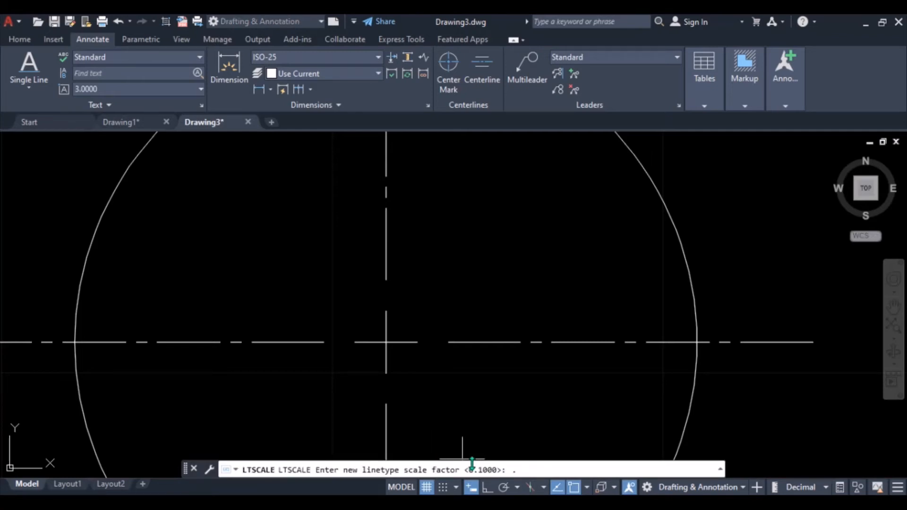
{"action": "type", "text": ".2"}
{"action": "key", "text": "Return"}
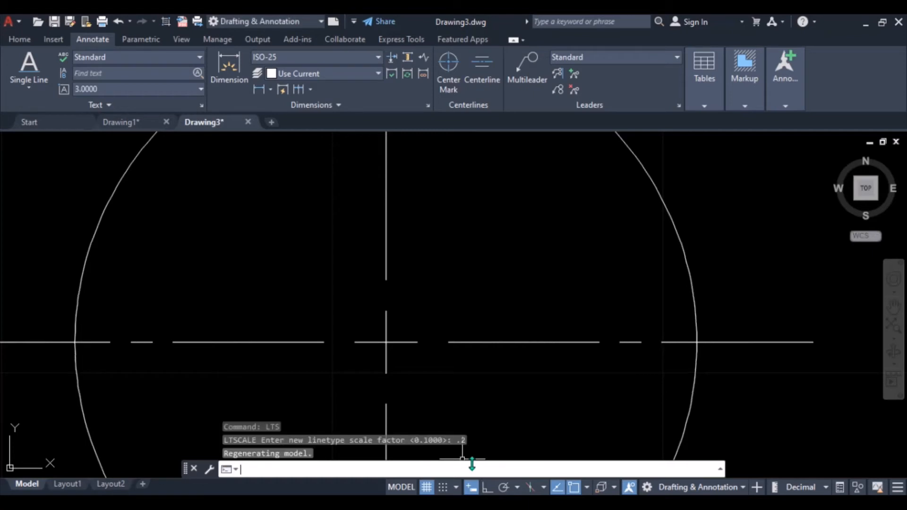
{"action": "scroll", "coordinate": [278, 202], "scroll_direction": "down", "scroll_amount": 4}
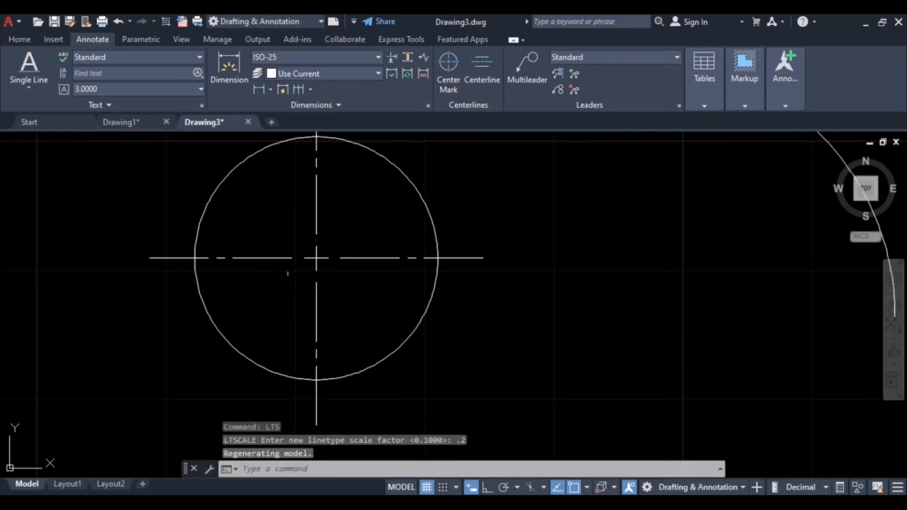
{"action": "middle_click_drag", "start_coordinate": [297, 264], "coordinate": [281, 331]}
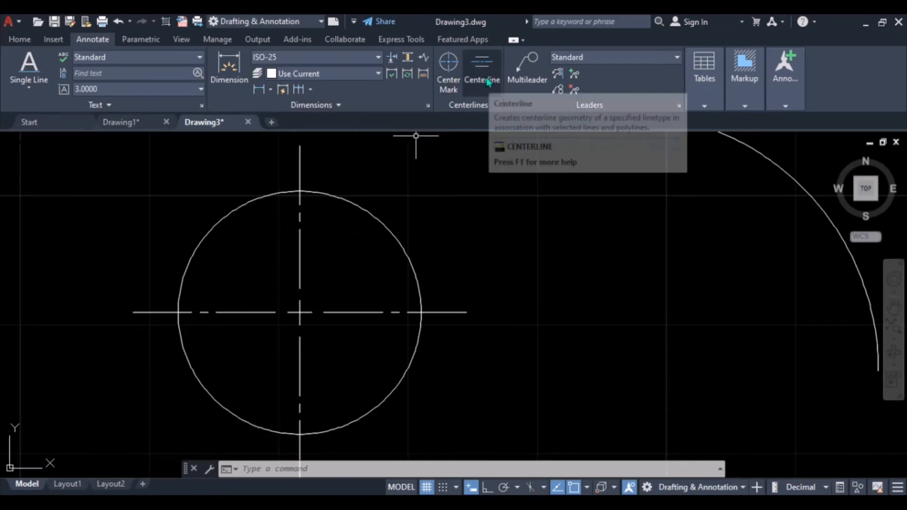
- Erase the magenta centerline between the two parallel horizontal lines
{"action": "scroll", "coordinate": [479, 227], "scroll_direction": "down", "scroll_amount": 2}
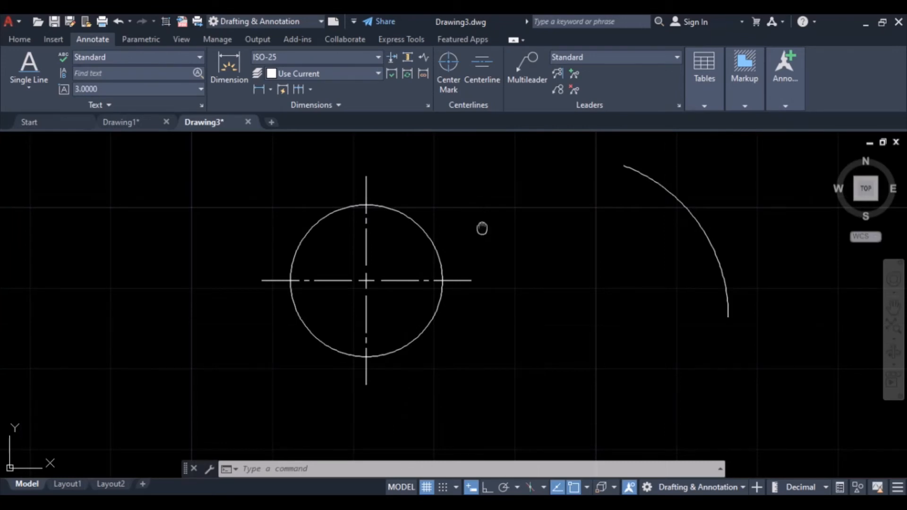
{"action": "middle_click_drag", "start_coordinate": [482, 229], "coordinate": [257, 162]}
{"action": "middle_click_drag", "start_coordinate": [513, 308], "coordinate": [494, 137]}
{"action": "scroll", "coordinate": [492, 282], "scroll_direction": "down", "scroll_amount": 4}
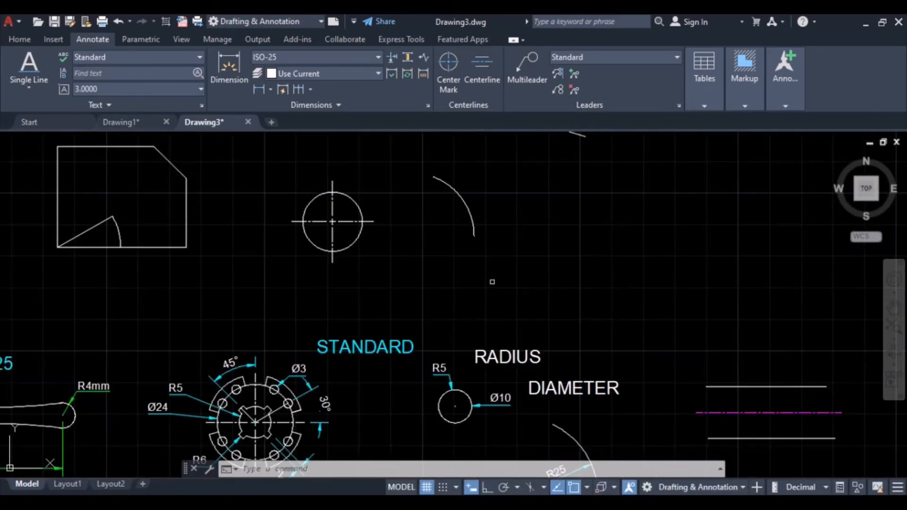
{"action": "mouse_move", "coordinate": [492, 282]}
{"action": "middle_mouse_down"}
{"action": "mouse_move", "coordinate": [470, 289]}
{"action": "mouse_move", "coordinate": [219, 235]}
{"action": "middle_mouse_up"}
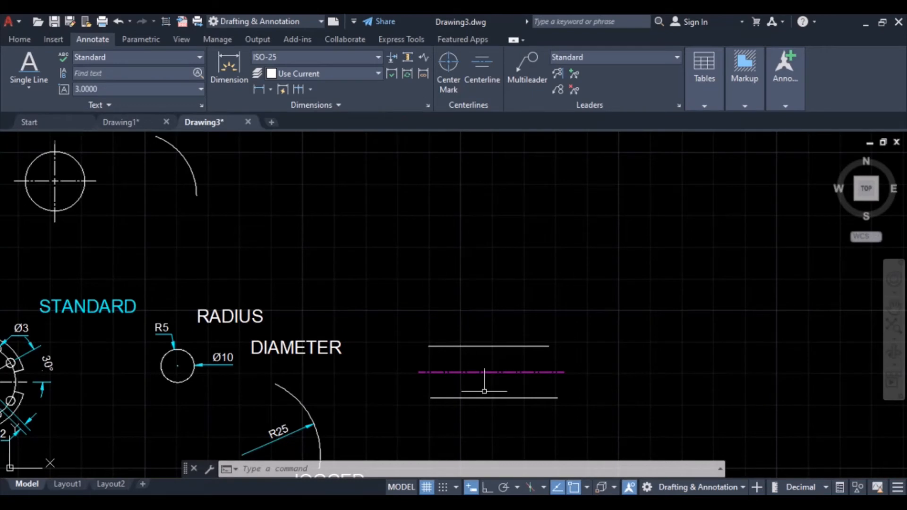
{"action": "scroll", "coordinate": [487, 390], "scroll_direction": "up", "scroll_amount": 4}
{"action": "left_click", "coordinate": [695, 320]}
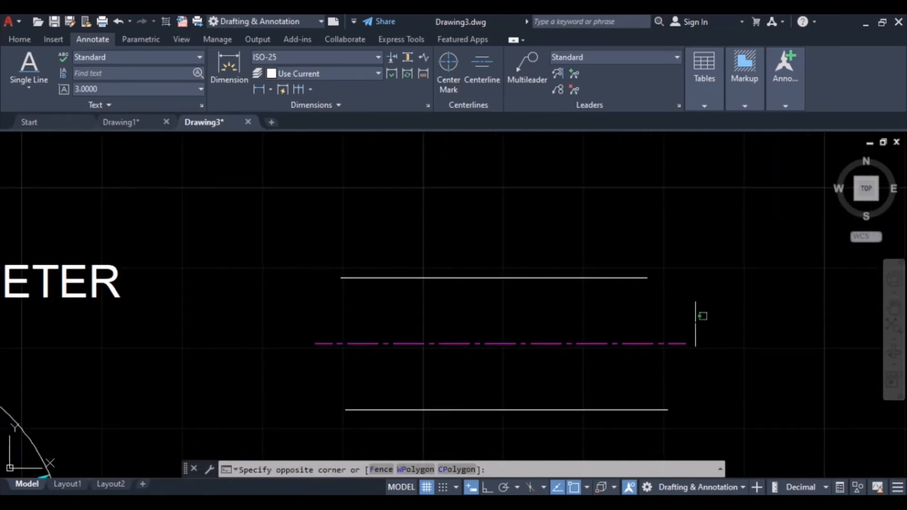
{"action": "left_click", "coordinate": [595, 355]}
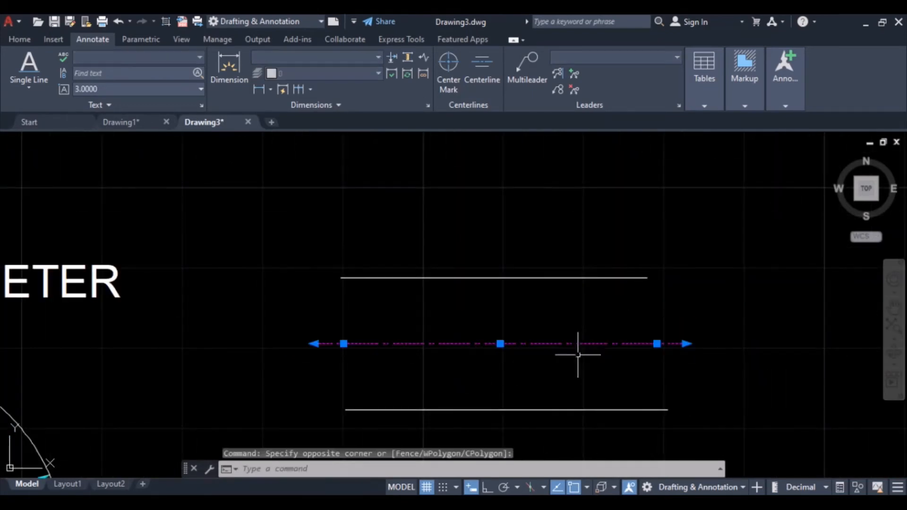
{"action": "right_click", "coordinate": [406, 315]}
{"action": "left_click", "coordinate": [451, 239]}
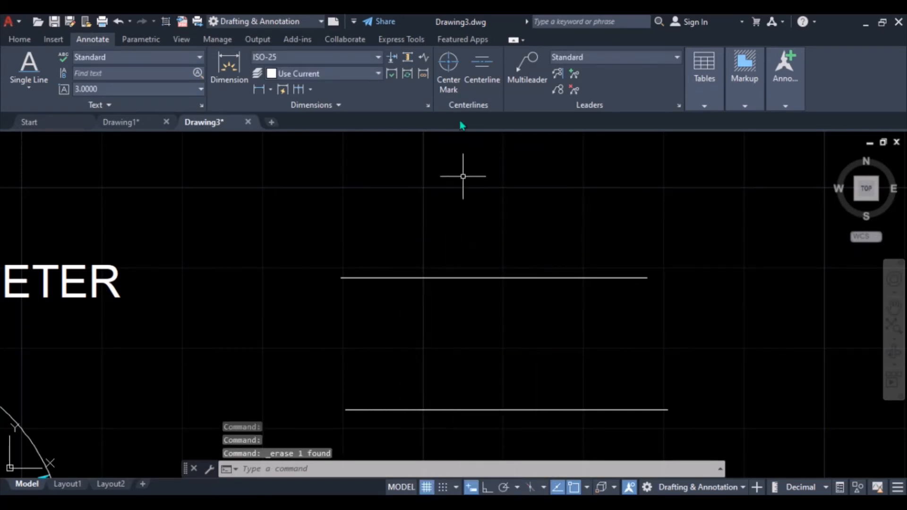
- Create a new centerline between the upper and lower parallel horizontal lines
{"action": "left_click", "coordinate": [481, 63]}
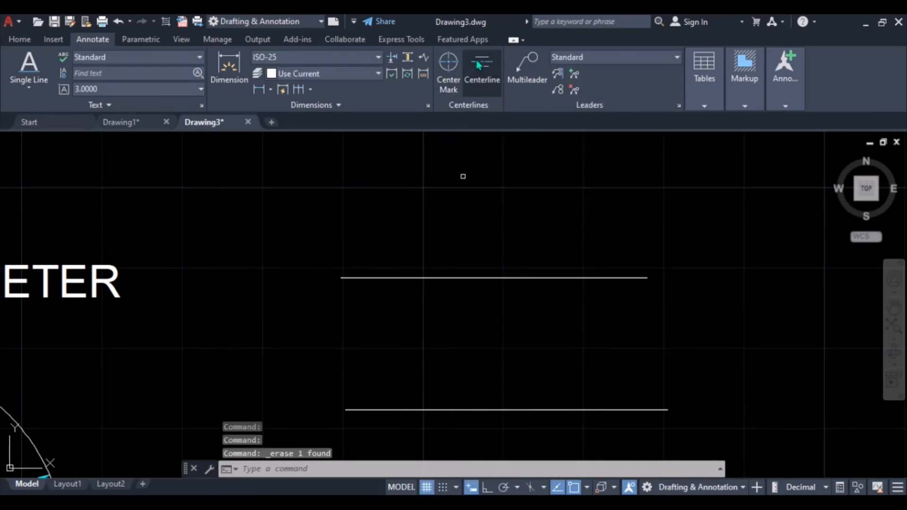
{"action": "left_click", "coordinate": [494, 278]}
{"action": "left_click", "coordinate": [508, 409]}
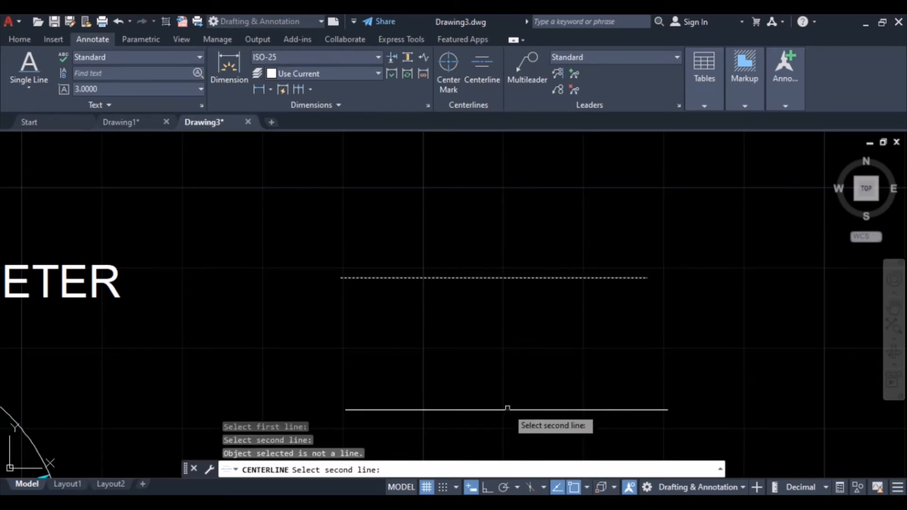
{"action": "left_click", "coordinate": [507, 410]}
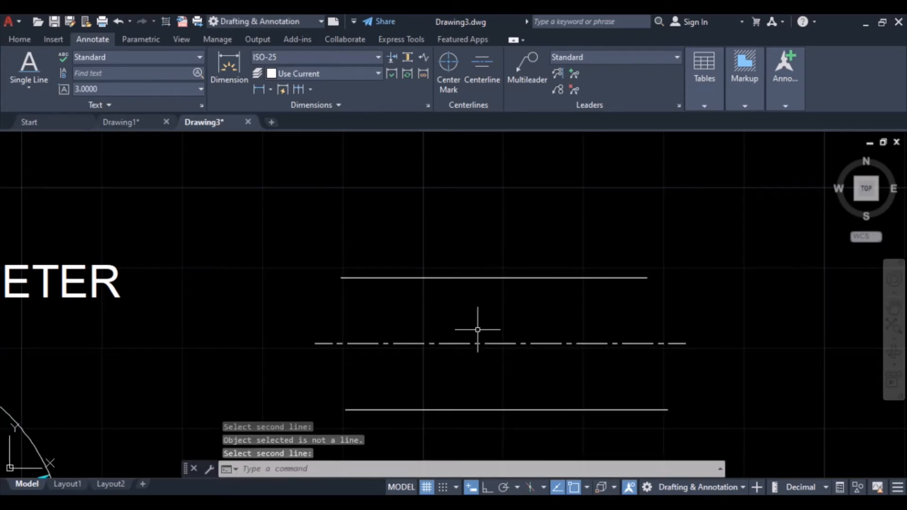
- Examine the new centerline's dash pattern and compare it with the center lines of the dimensioned circular part under STANDARD
{"action": "scroll", "coordinate": [449, 342], "scroll_direction": "up", "scroll_amount": 4}
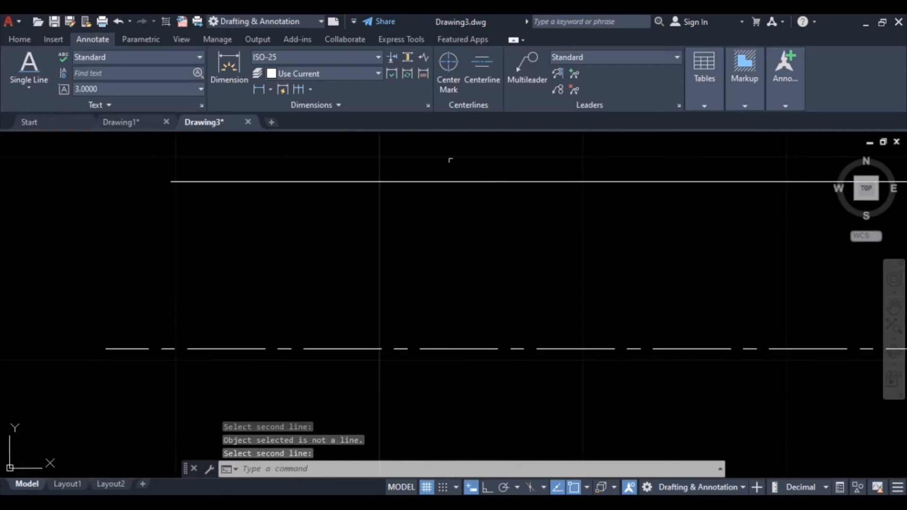
{"action": "scroll", "coordinate": [449, 163], "scroll_direction": "down", "scroll_amount": 4}
{"action": "scroll", "coordinate": [435, 263], "scroll_direction": "down", "scroll_amount": 2}
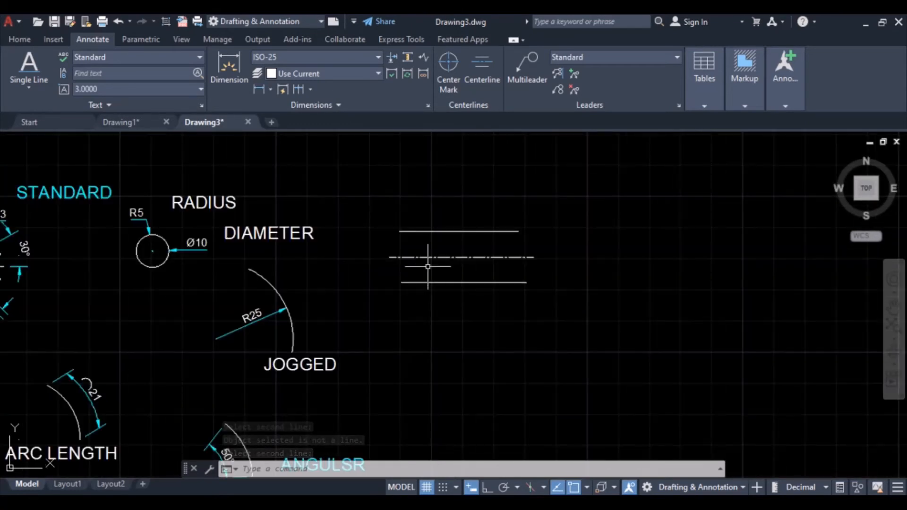
{"action": "middle_click_drag", "start_coordinate": [428, 265], "coordinate": [792, 234]}
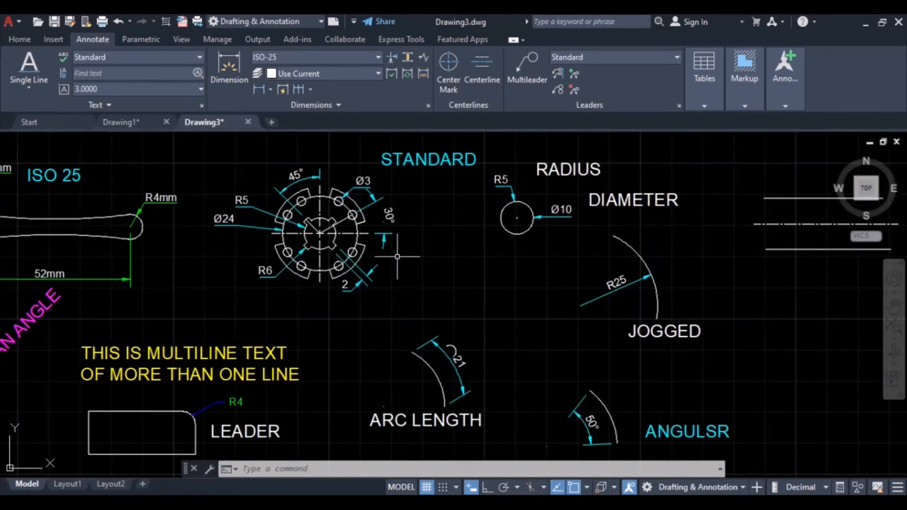
{"action": "scroll", "coordinate": [323, 227], "scroll_direction": "up", "scroll_amount": 3}
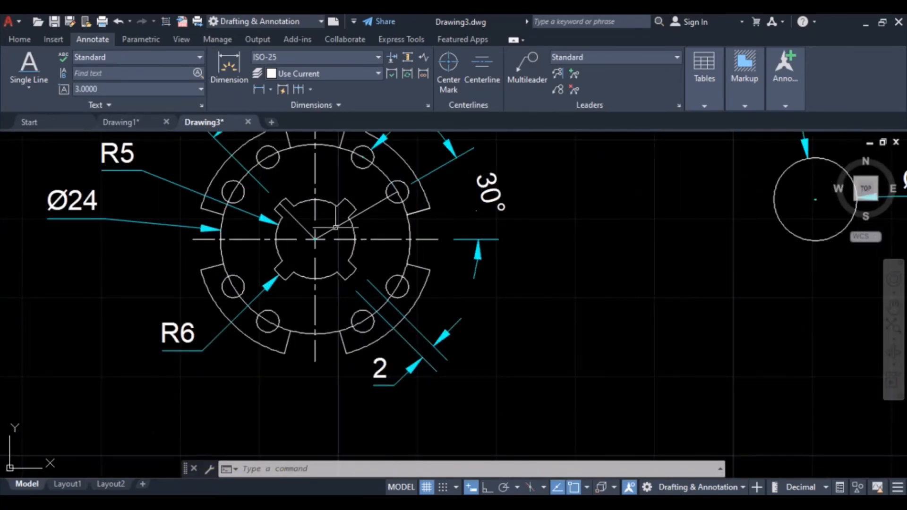
{"action": "scroll", "coordinate": [431, 245], "scroll_direction": "down", "scroll_amount": 5}
{"action": "mouse_move", "coordinate": [790, 234]}
{"action": "middle_mouse_down"}
{"action": "mouse_move", "coordinate": [584, 326]}
{"action": "mouse_move", "coordinate": [542, 311]}
{"action": "middle_mouse_up"}
{"action": "scroll", "coordinate": [508, 326], "scroll_direction": "up", "scroll_amount": 6}
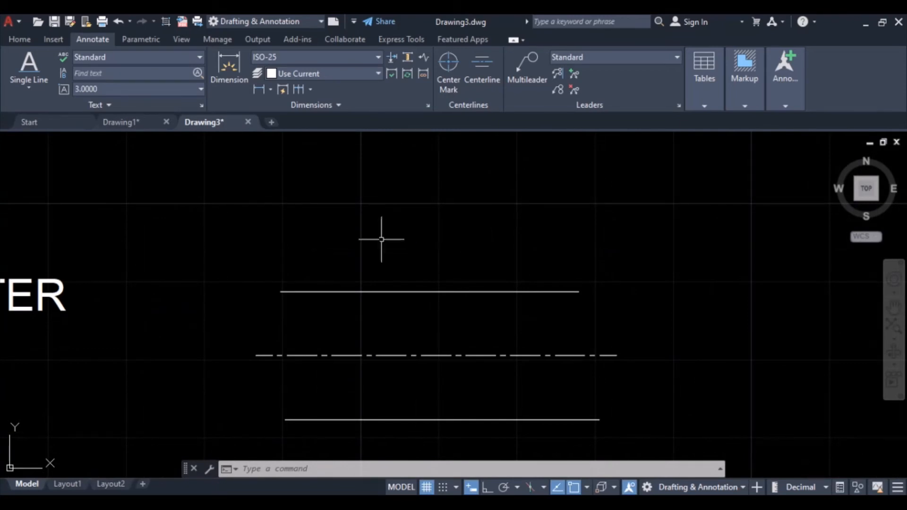
- Review the content settings of the Standard multileader style, accept them, and make Standard the current multileader style
{"action": "scroll", "coordinate": [434, 275], "scroll_direction": "down", "scroll_amount": 3}
{"action": "middle_click_drag", "start_coordinate": [361, 307], "coordinate": [482, 281]}
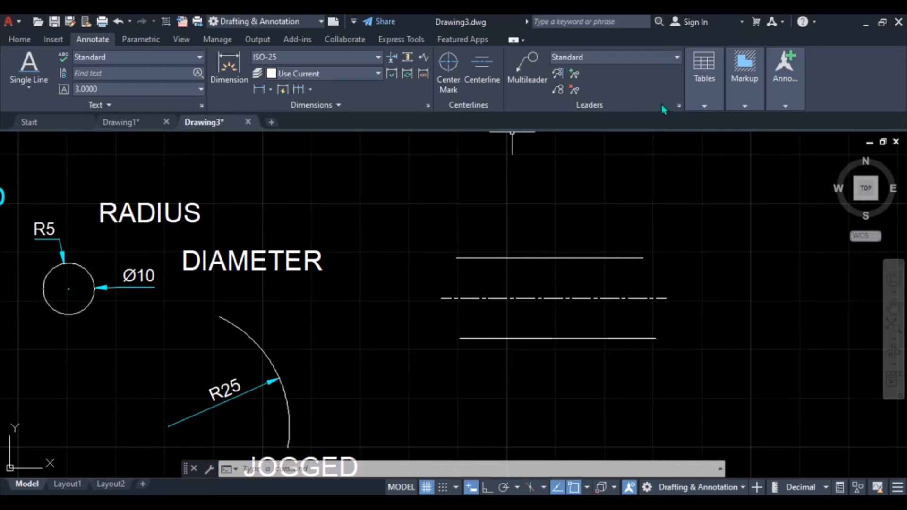
{"action": "left_click", "coordinate": [678, 106]}
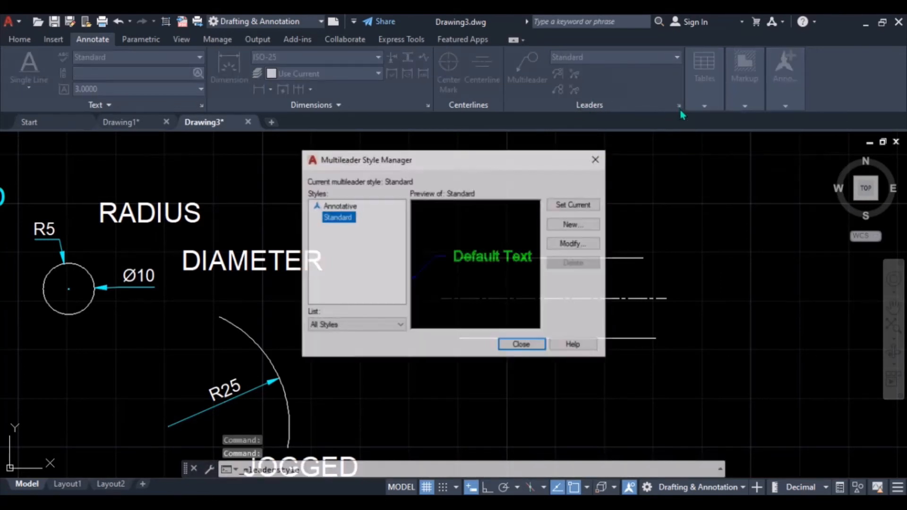
{"action": "left_click", "coordinate": [575, 244]}
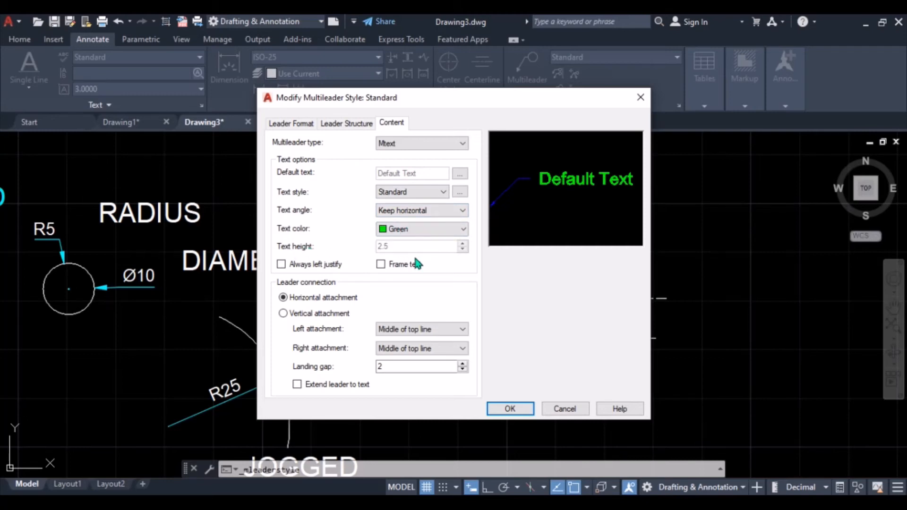
{"action": "left_click", "coordinate": [394, 146]}
{"action": "left_click", "coordinate": [397, 146]}
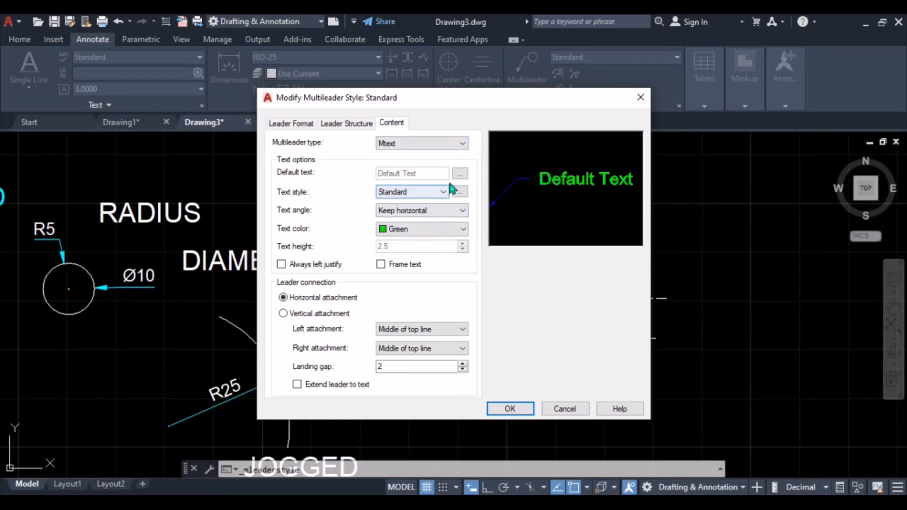
{"action": "left_click", "coordinate": [510, 409]}
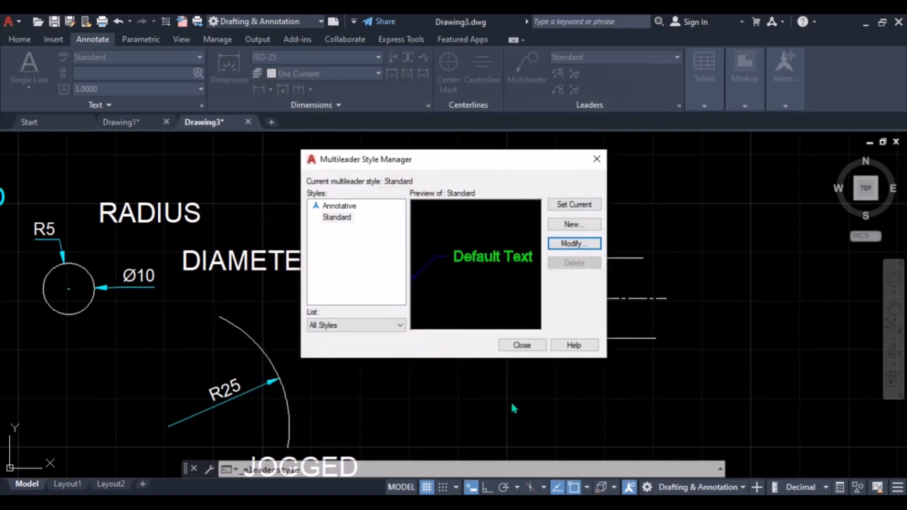
{"action": "left_click", "coordinate": [574, 206]}
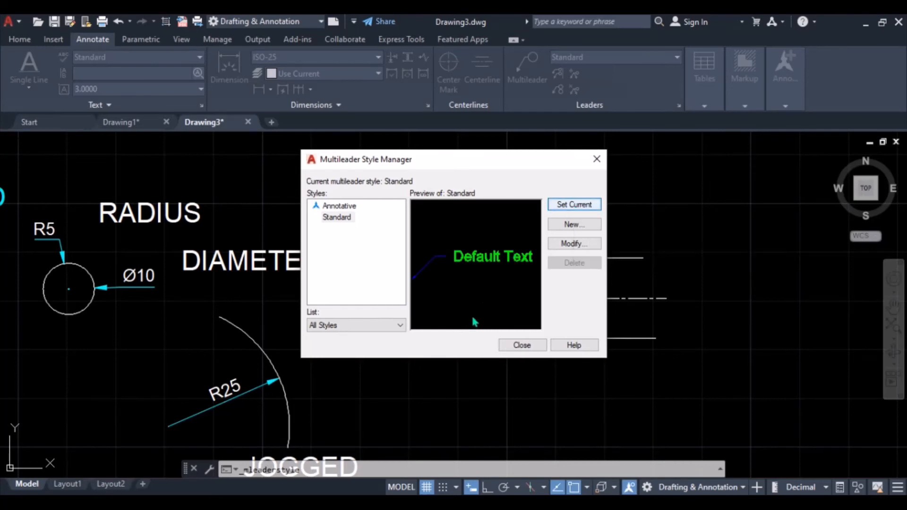
{"action": "left_click", "coordinate": [521, 344]}
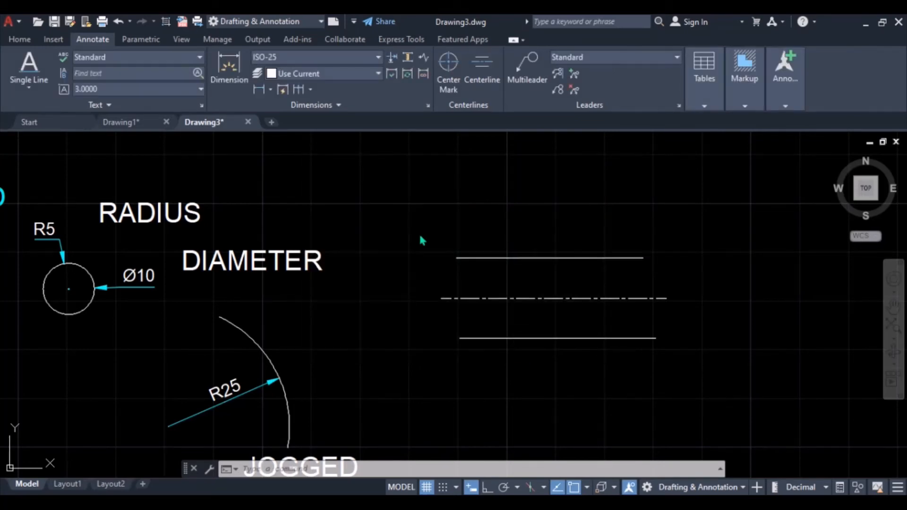
- Choose ISO-25 as the current dimension style for annotating the rectangle with the cut corner
{"action": "scroll", "coordinate": [410, 189], "scroll_direction": "down", "scroll_amount": 2}
{"action": "middle_click_drag", "start_coordinate": [405, 236], "coordinate": [654, 287]}
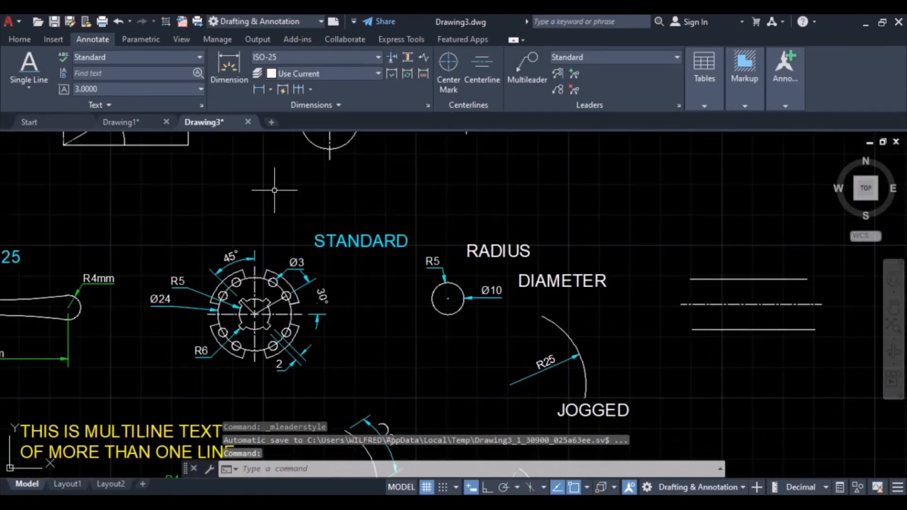
{"action": "middle_click_drag", "start_coordinate": [285, 237], "coordinate": [307, 317]}
{"action": "scroll", "coordinate": [405, 193], "scroll_direction": "down", "scroll_amount": 5}
{"action": "middle_click_drag", "start_coordinate": [384, 207], "coordinate": [378, 291]}
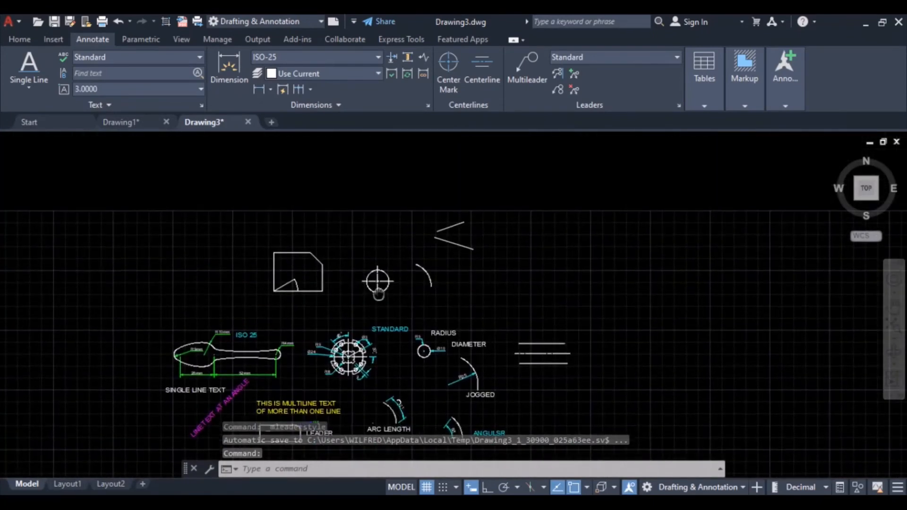
{"action": "scroll", "coordinate": [376, 293], "scroll_direction": "up", "scroll_amount": 5}
{"action": "middle_click_drag", "start_coordinate": [353, 234], "coordinate": [347, 321]}
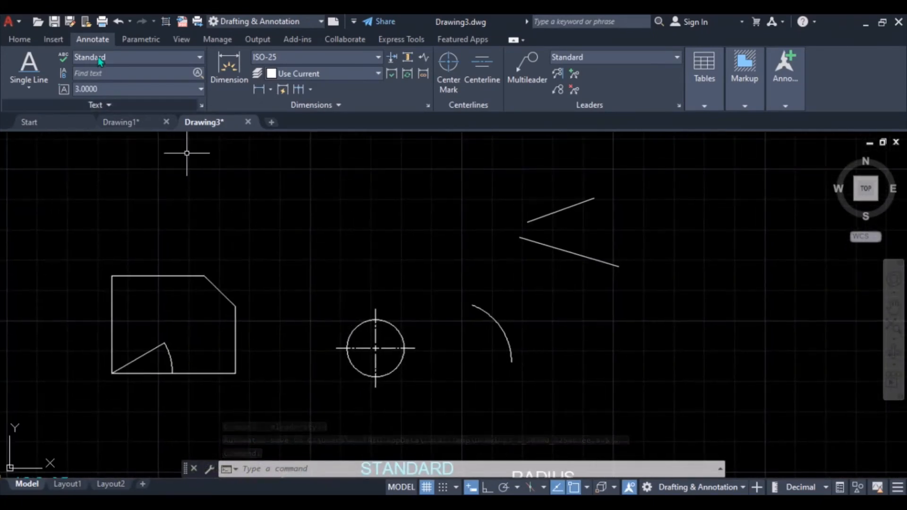
{"action": "left_click", "coordinate": [21, 39]}
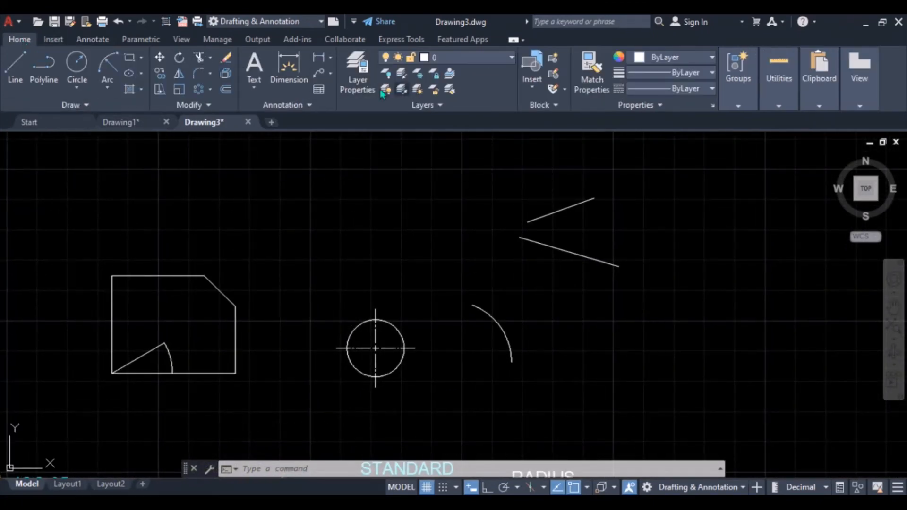
{"action": "scroll", "coordinate": [198, 336], "scroll_direction": "down", "scroll_amount": 2}
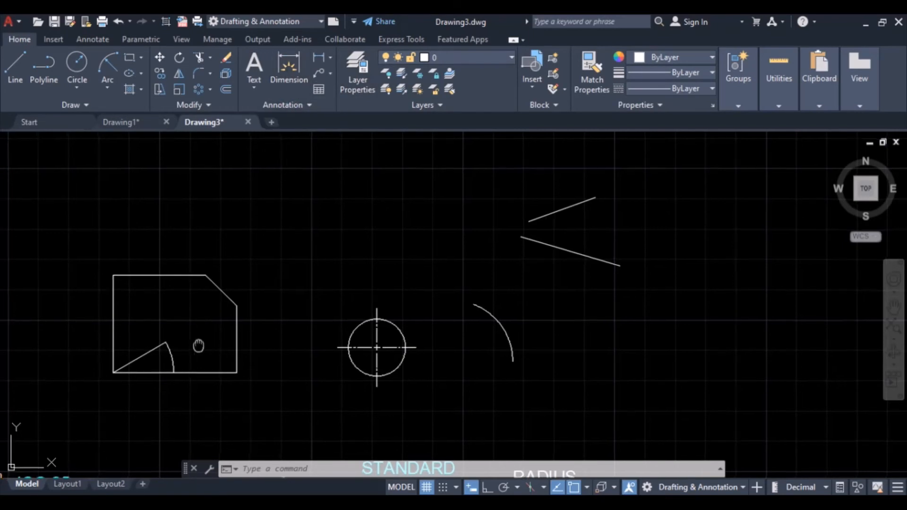
{"action": "scroll", "coordinate": [335, 308], "scroll_direction": "up", "scroll_amount": 6}
{"action": "middle_click_drag", "start_coordinate": [413, 295], "coordinate": [366, 364]}
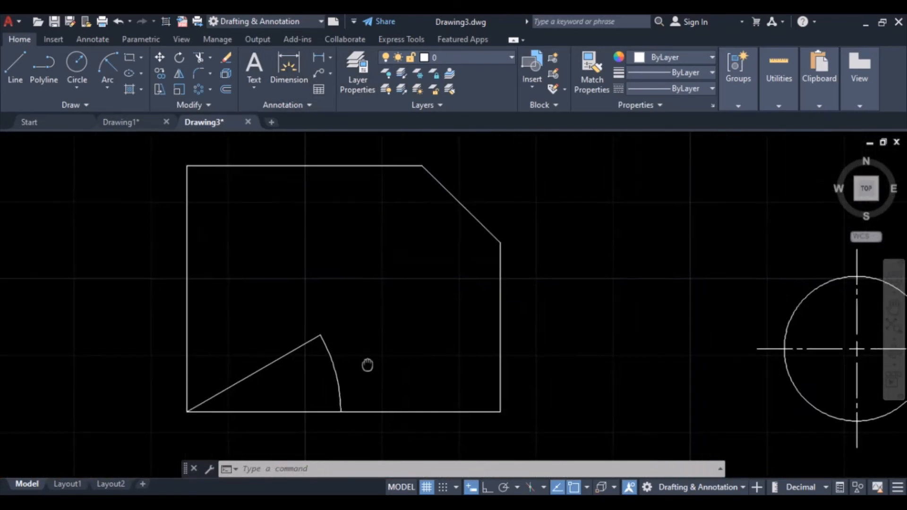
{"action": "left_click", "coordinate": [310, 102]}
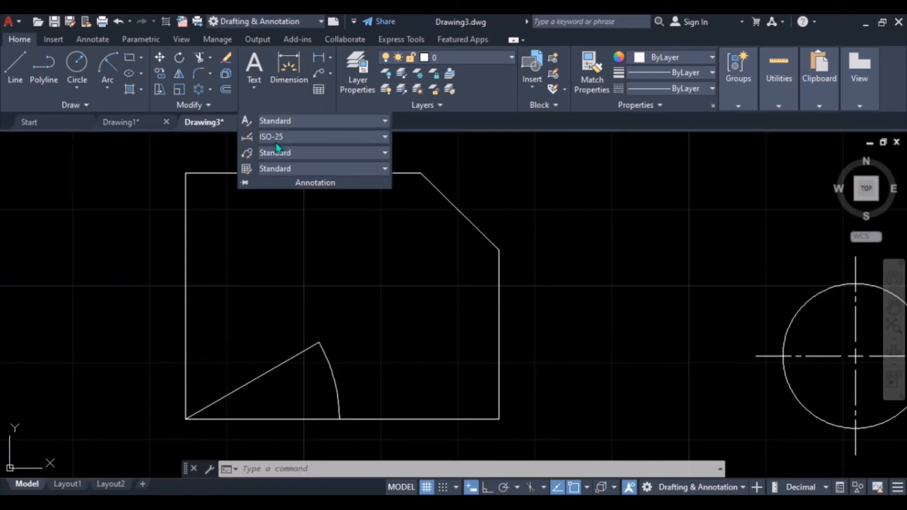
{"action": "left_click", "coordinate": [290, 135]}
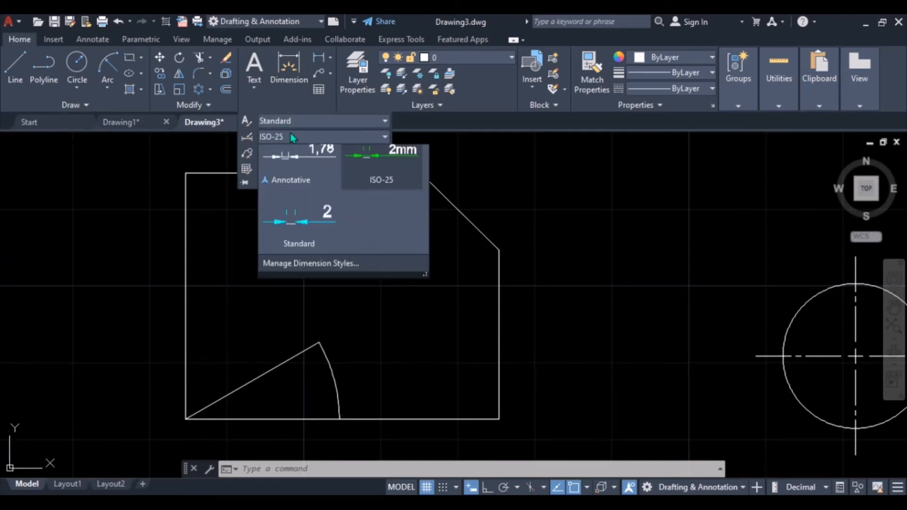
{"action": "left_click", "coordinate": [379, 172]}
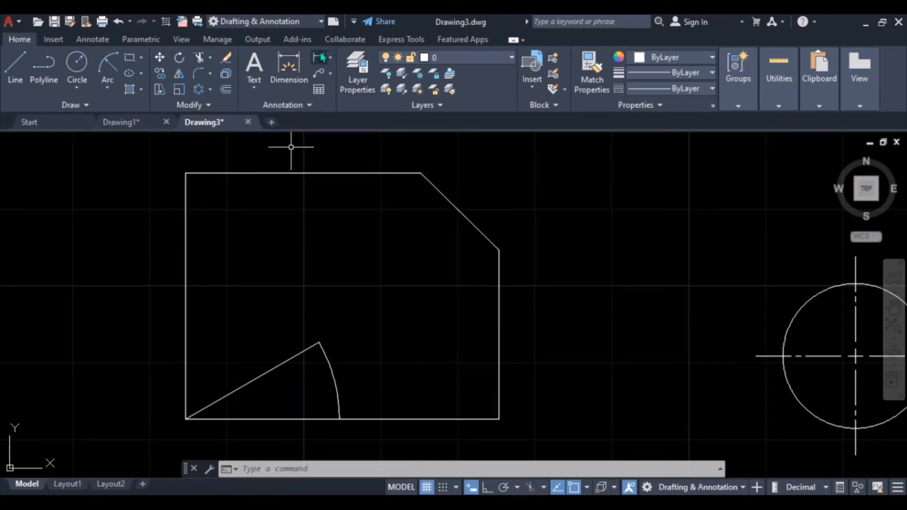
- Add a linear dimension to the full bottom edge of the cut-corner rectangle, placing it below the edge
{"action": "left_click", "coordinate": [333, 58]}
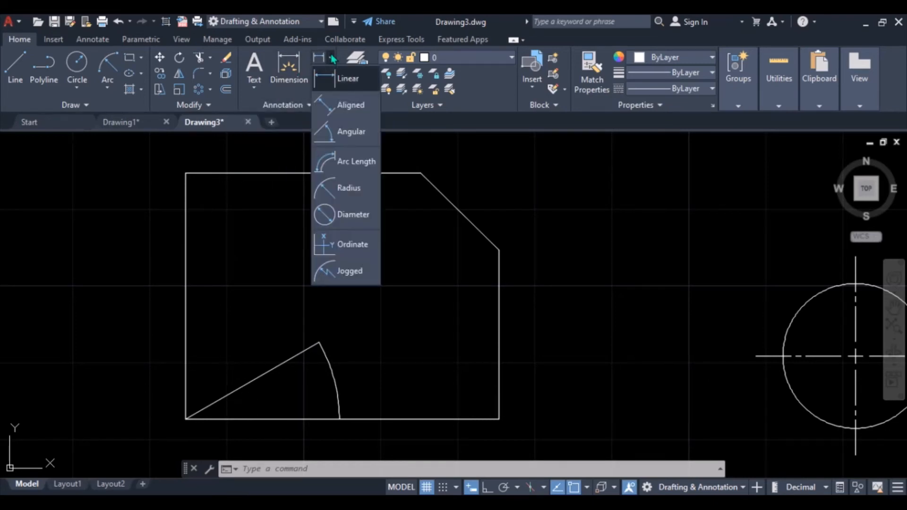
{"action": "left_click", "coordinate": [332, 84]}
{"action": "middle_click_drag", "start_coordinate": [231, 329], "coordinate": [245, 253]}
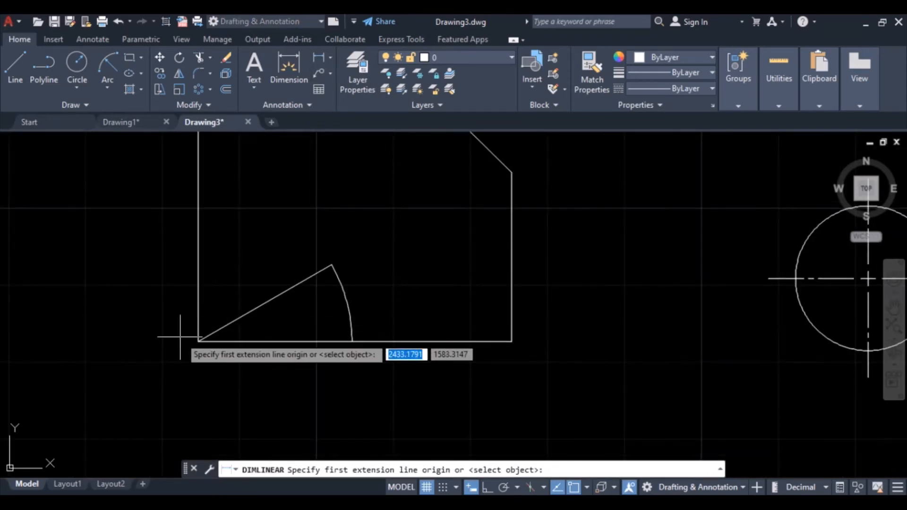
{"action": "left_click", "coordinate": [199, 341]}
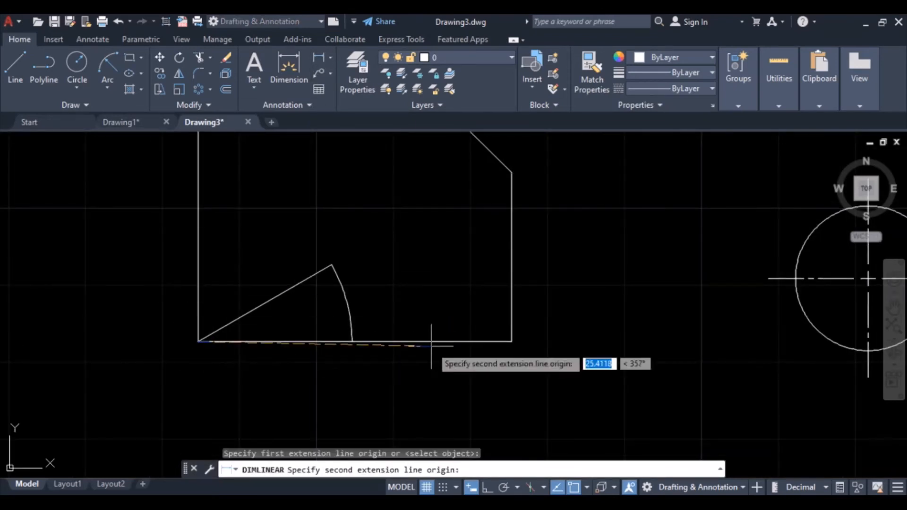
{"action": "left_click", "coordinate": [512, 340]}
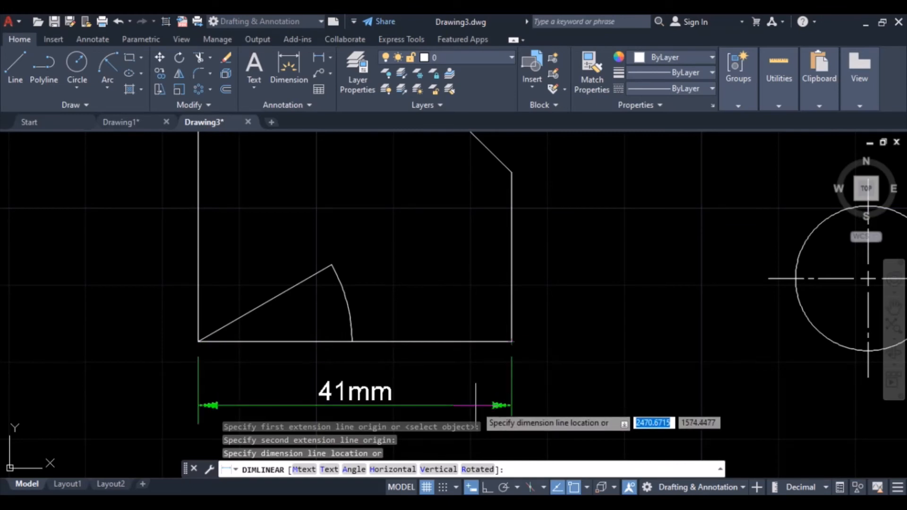
{"action": "left_click", "coordinate": [476, 405]}
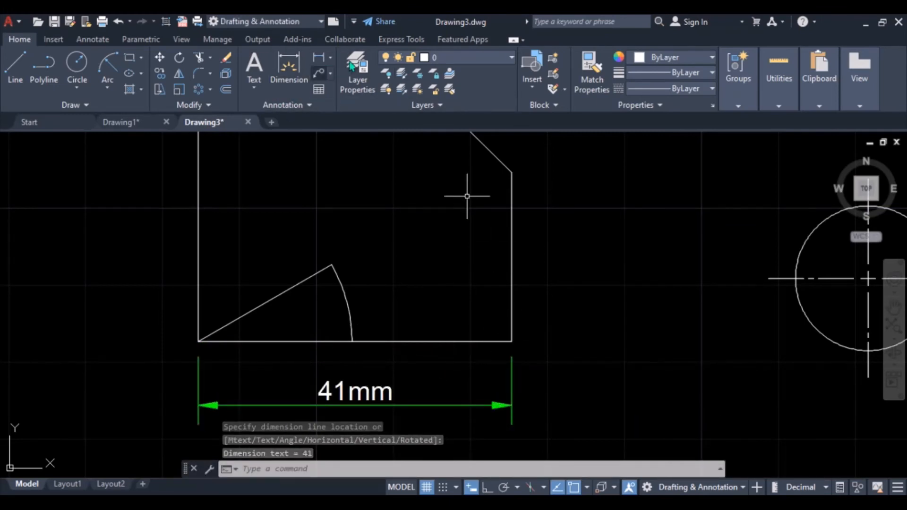
- Add an aligned dimension to the rectangle's sloped corner edge, placing it outside the shape
{"action": "left_click", "coordinate": [331, 58]}
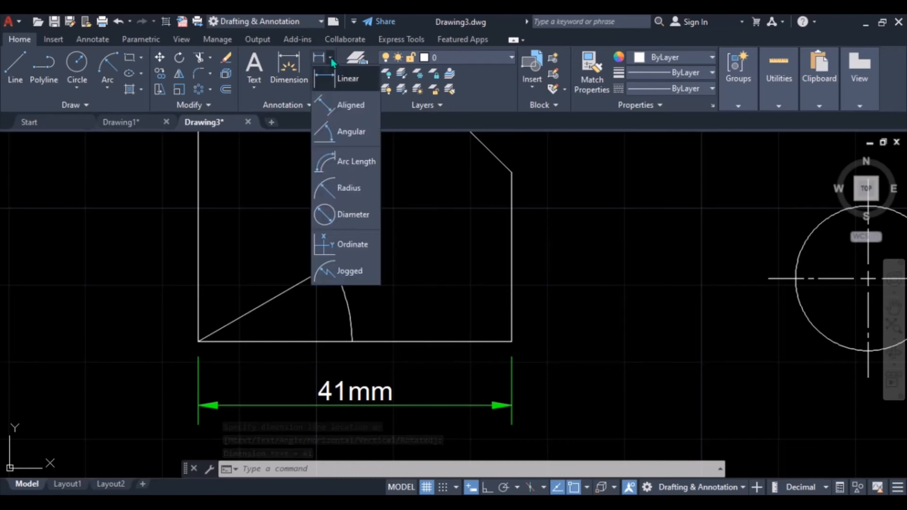
{"action": "left_click", "coordinate": [334, 114]}
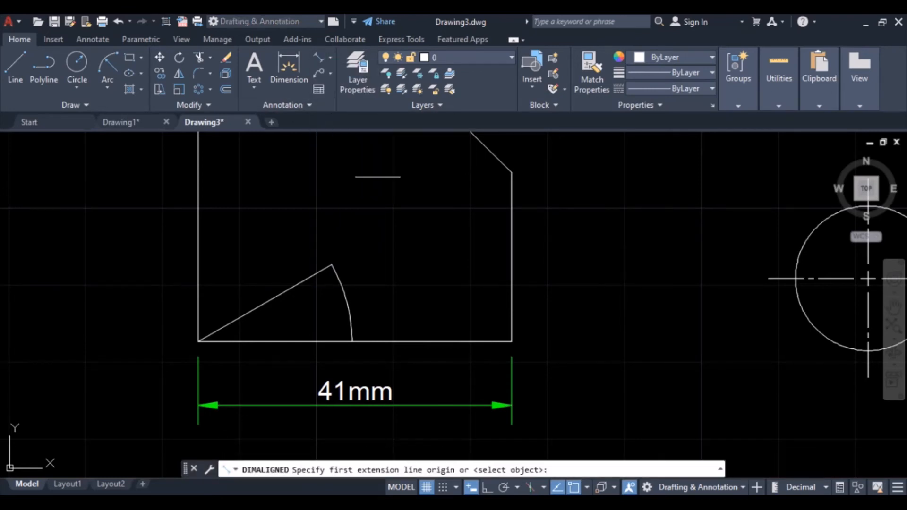
{"action": "left_click", "coordinate": [329, 64]}
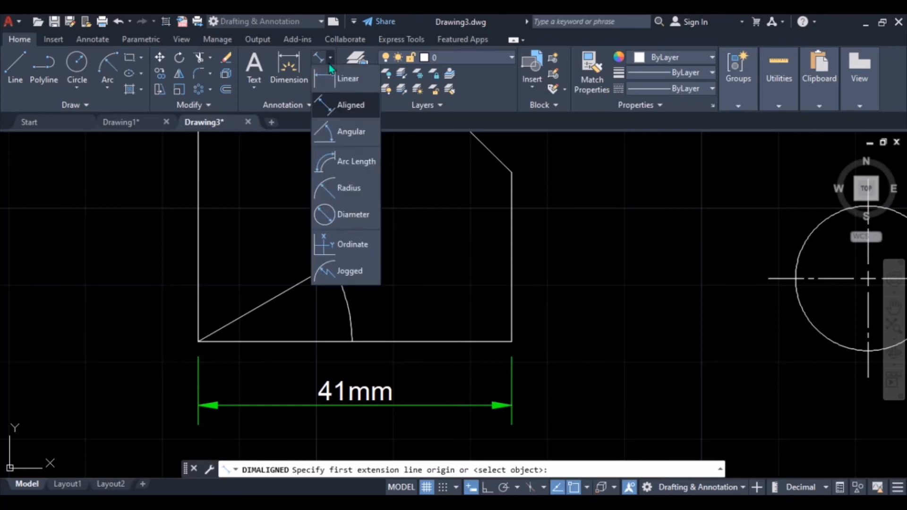
{"action": "left_click", "coordinate": [339, 114]}
{"action": "middle_click_drag", "start_coordinate": [512, 172], "coordinate": [490, 301]}
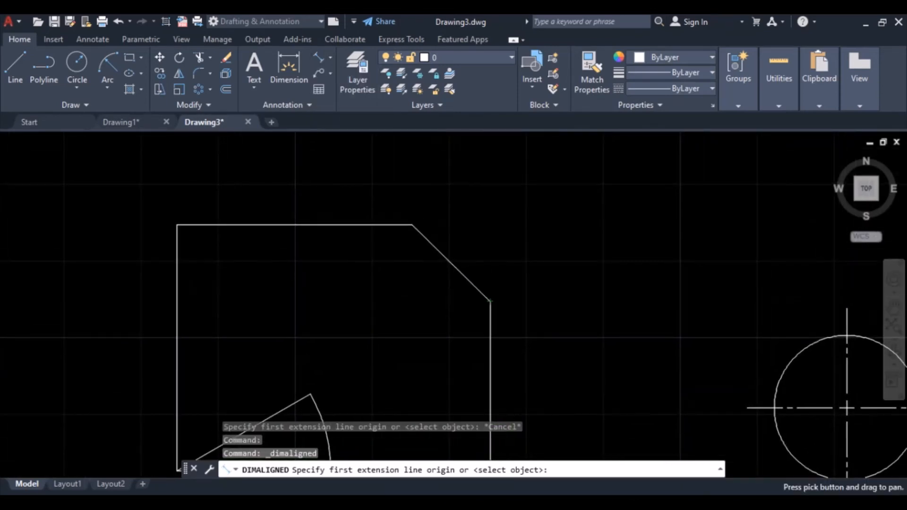
{"action": "left_click", "coordinate": [490, 301]}
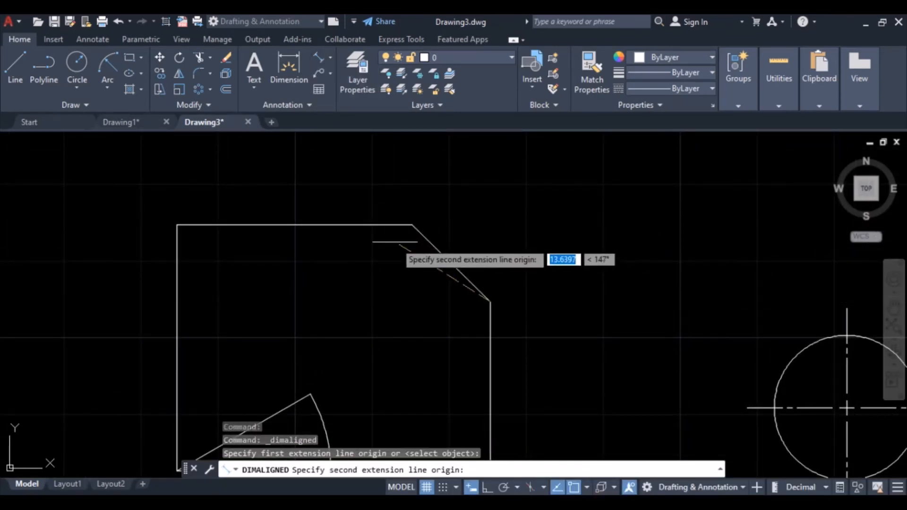
{"action": "left_click", "coordinate": [411, 222]}
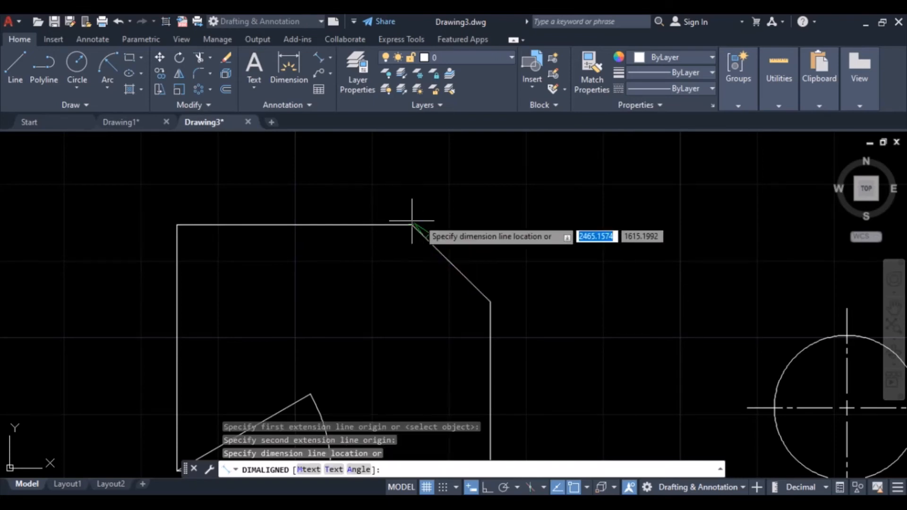
{"action": "left_click", "coordinate": [486, 217]}
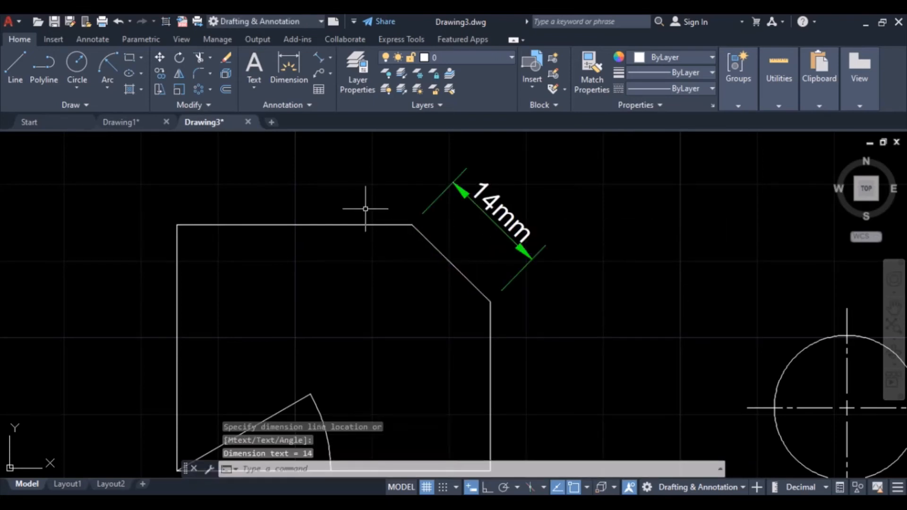
- Add an angular dimension between the inner inclined line and the rectangle's bottom edge, placing its arc just outside the drawn arc
{"action": "left_click", "coordinate": [330, 60]}
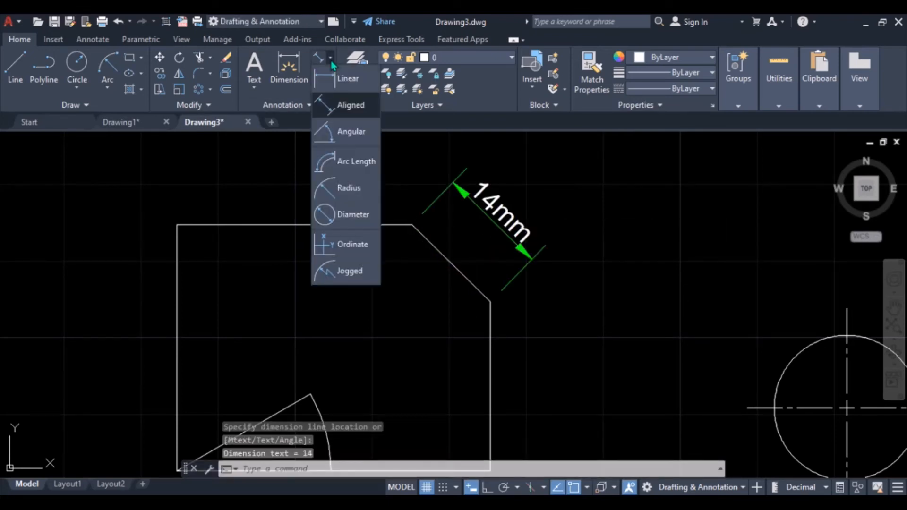
{"action": "left_click", "coordinate": [339, 134]}
{"action": "middle_click_drag", "start_coordinate": [304, 222], "coordinate": [364, 162]}
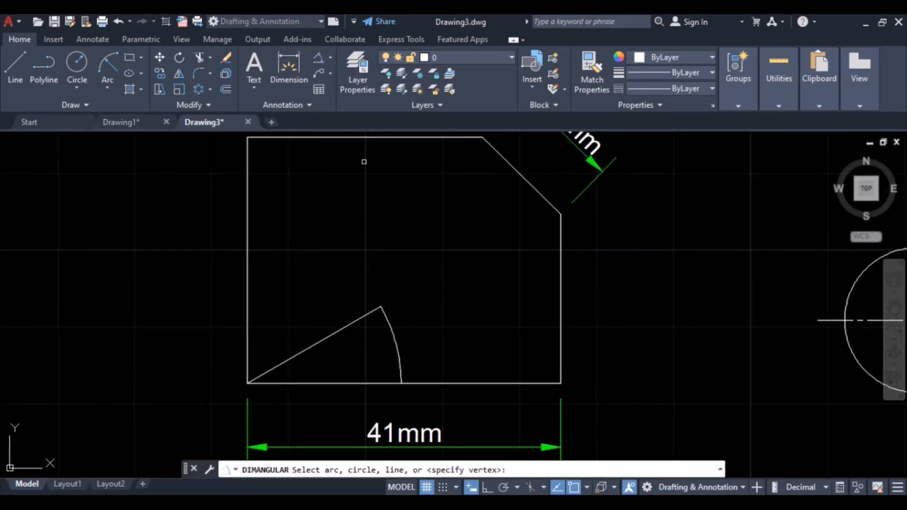
{"action": "left_click", "coordinate": [323, 339]}
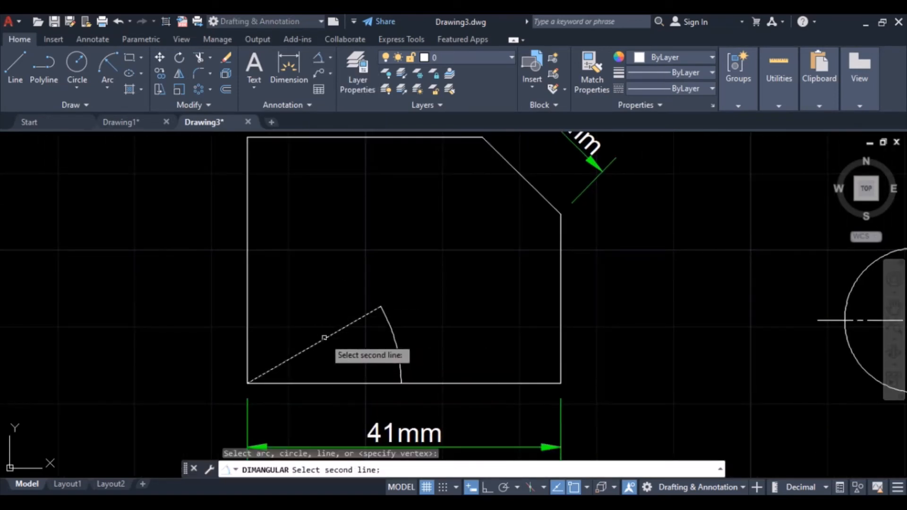
{"action": "left_click", "coordinate": [334, 381]}
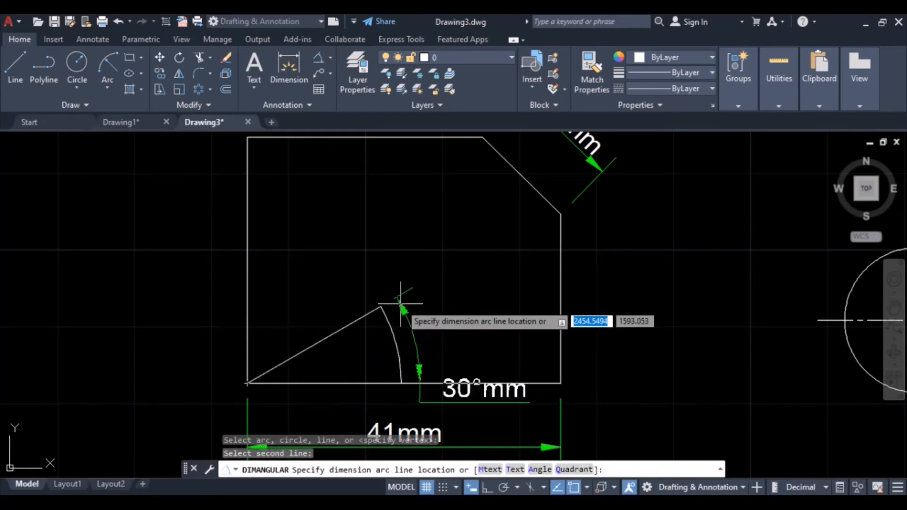
{"action": "left_click", "coordinate": [399, 324]}
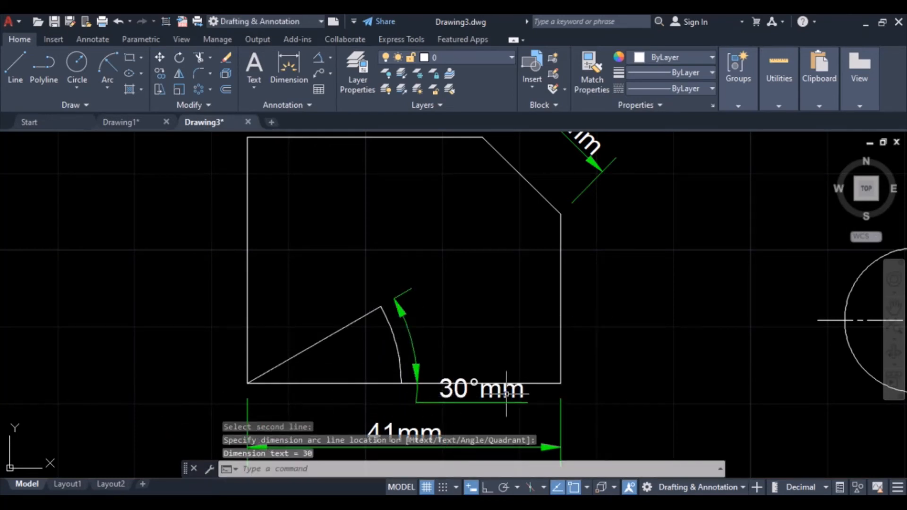
- Erase the angular dimension between the inner inclined line and the rectangle's bottom edge
{"action": "middle_click_drag", "start_coordinate": [427, 382], "coordinate": [407, 273]}
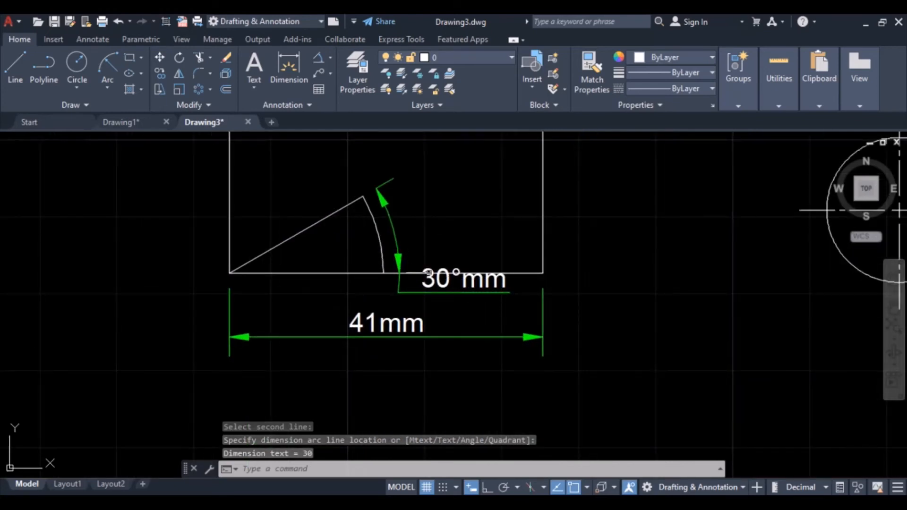
{"action": "left_click", "coordinate": [399, 258]}
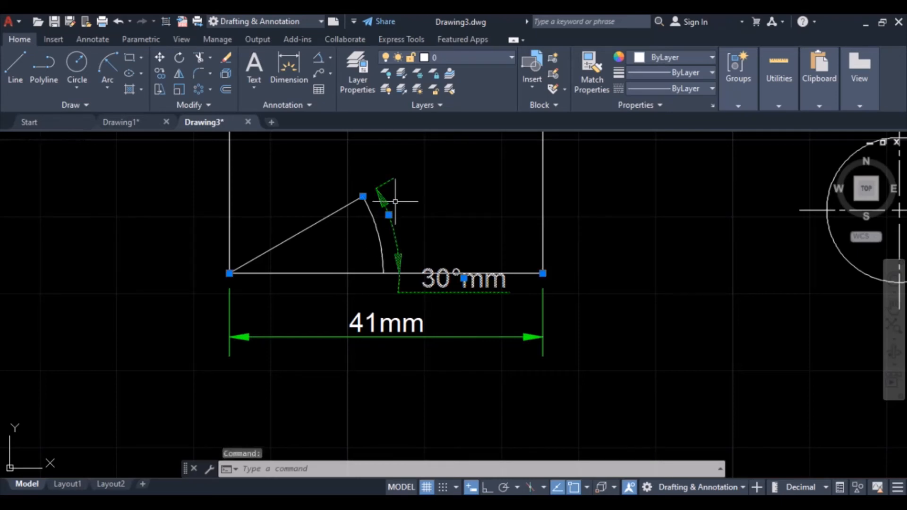
{"action": "left_click", "coordinate": [222, 63]}
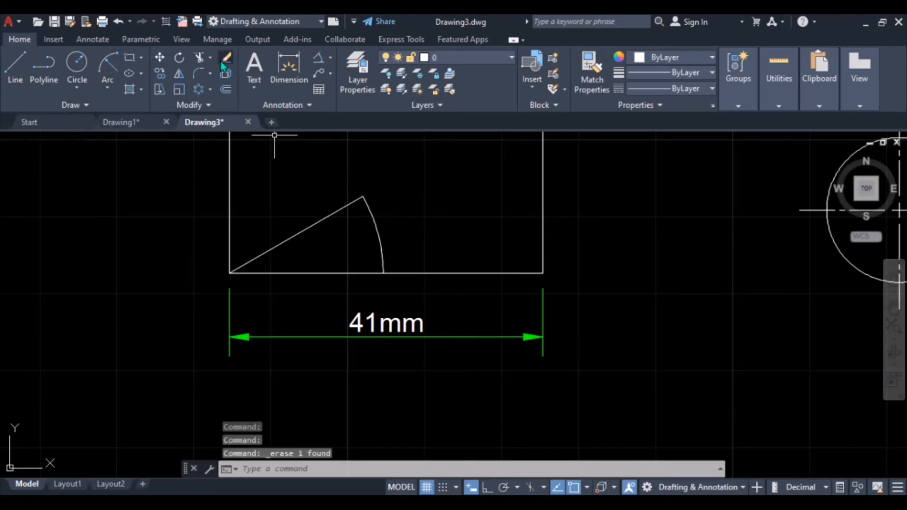
- Make Standard the current dimension style
{"action": "left_click", "coordinate": [312, 104]}
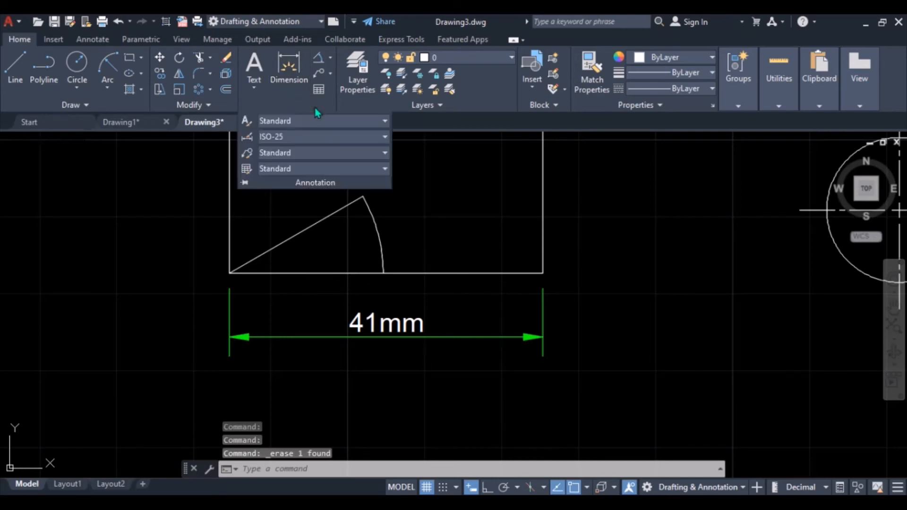
{"action": "left_click", "coordinate": [291, 137]}
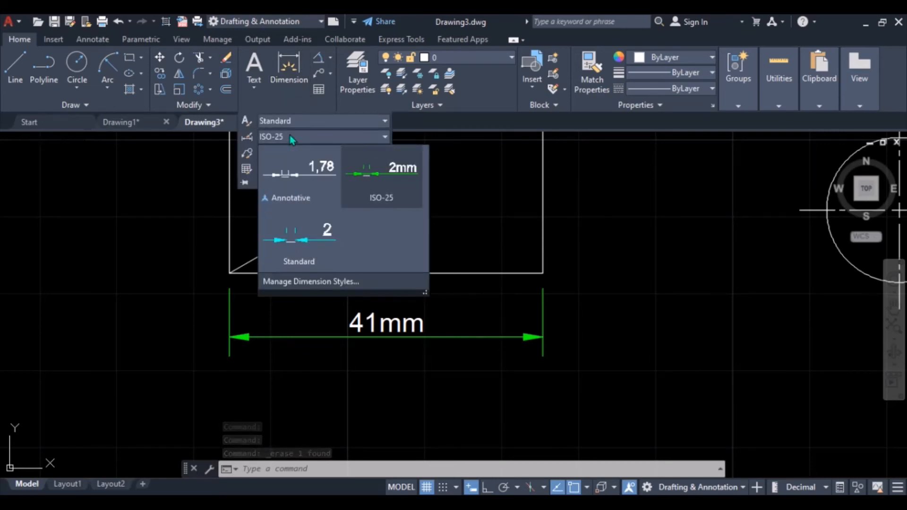
{"action": "left_click", "coordinate": [304, 242]}
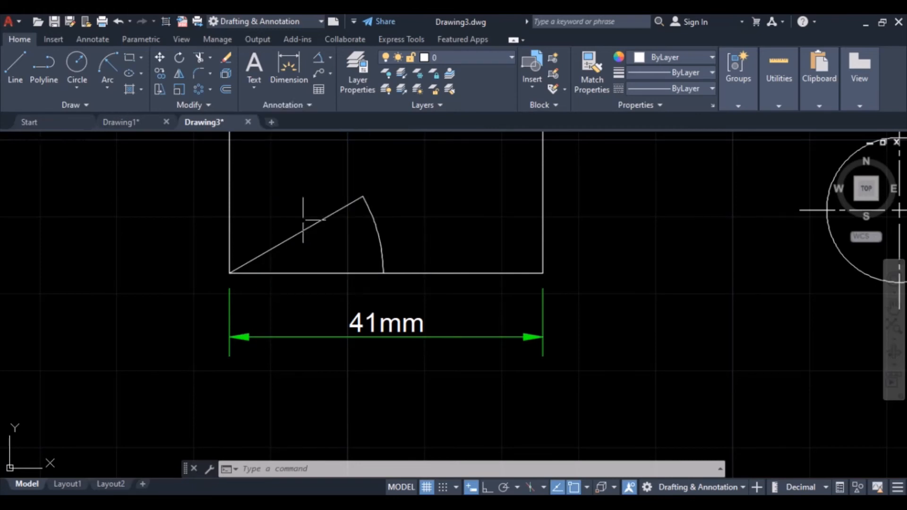
- Add an angular dimension between the inner inclined line and the rectangle's bottom edge, placing it just outside the drawn arc
{"action": "left_click", "coordinate": [331, 61]}
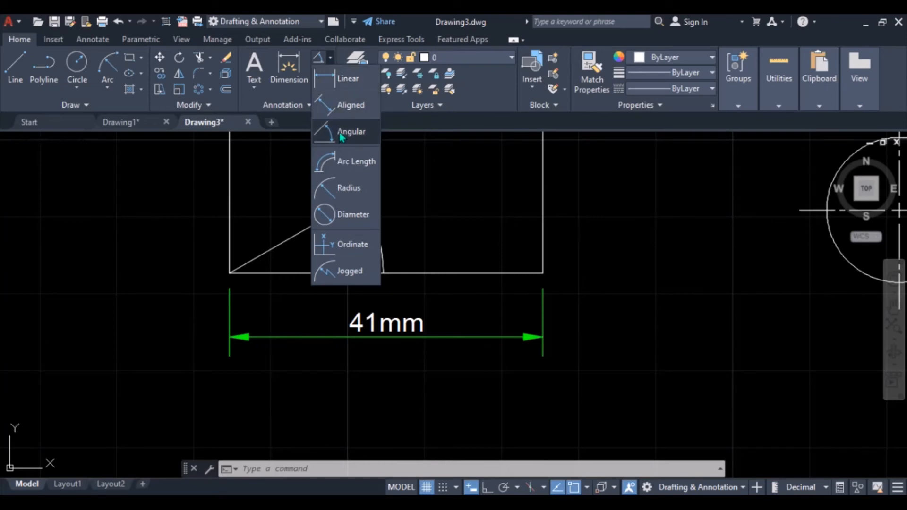
{"action": "left_click", "coordinate": [349, 188]}
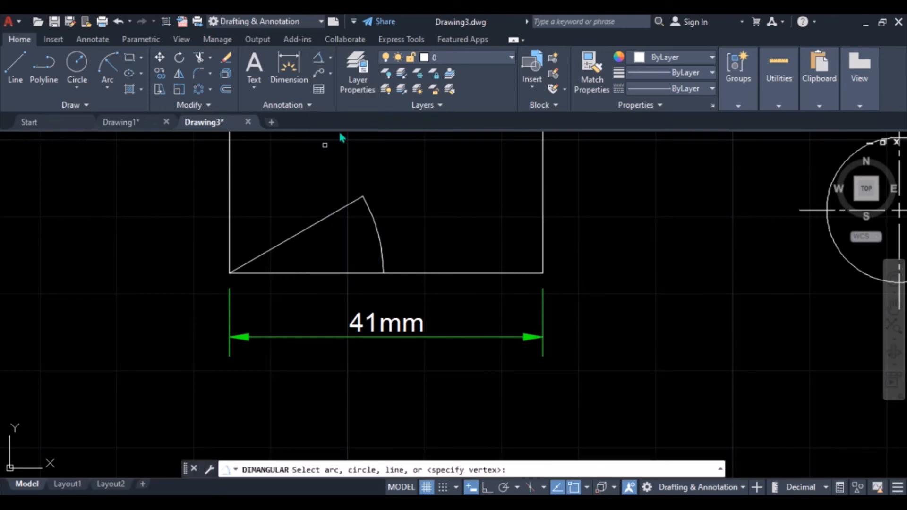
{"action": "left_click", "coordinate": [319, 220]}
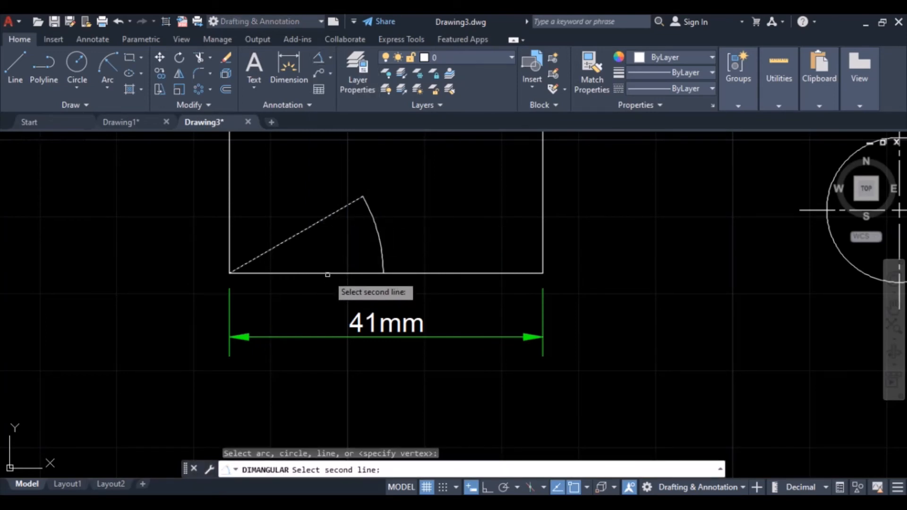
{"action": "left_click", "coordinate": [326, 273]}
{"action": "left_click", "coordinate": [415, 229]}
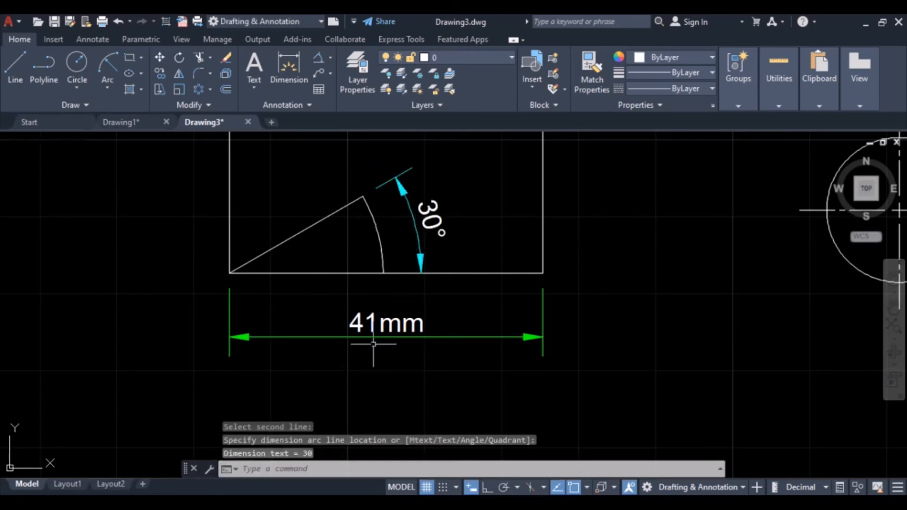
{"action": "scroll", "coordinate": [379, 258], "scroll_direction": "down", "scroll_amount": 1}
{"action": "middle_click_drag", "start_coordinate": [379, 259], "coordinate": [352, 333]}
{"action": "scroll", "coordinate": [381, 319], "scroll_direction": "up", "scroll_amount": 1}
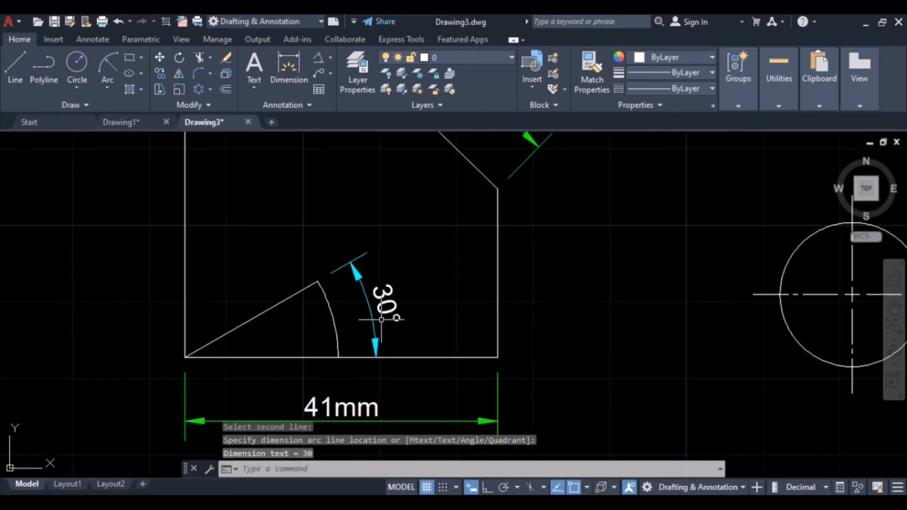
{"action": "scroll", "coordinate": [347, 283], "scroll_direction": "down", "scroll_amount": 1}
{"action": "middle_click_drag", "start_coordinate": [346, 283], "coordinate": [346, 355]}
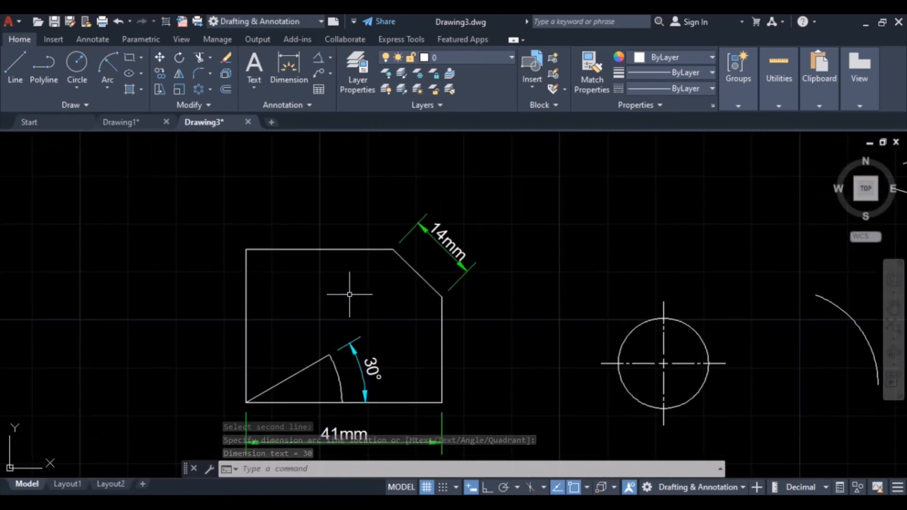
- Switch the current dimension style back to ISO-25
{"action": "left_click", "coordinate": [330, 57]}
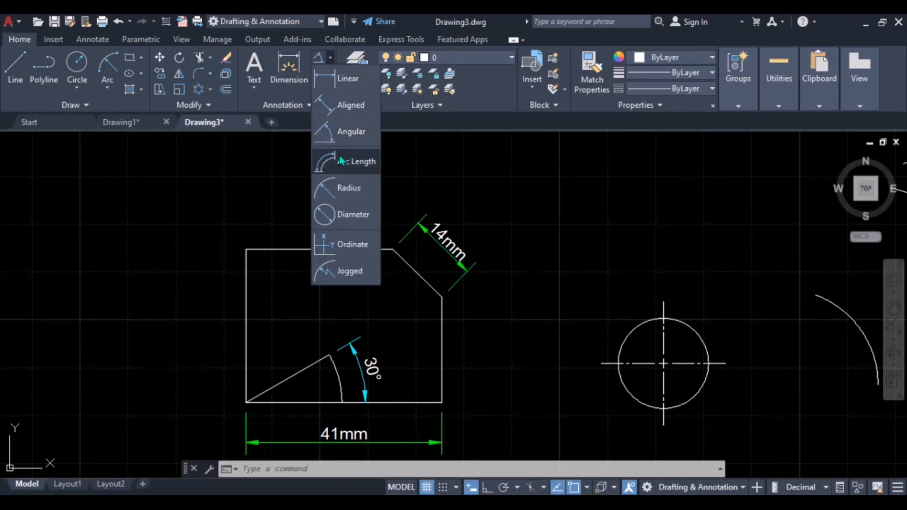
{"action": "left_click", "coordinate": [331, 58]}
{"action": "left_click", "coordinate": [305, 106]}
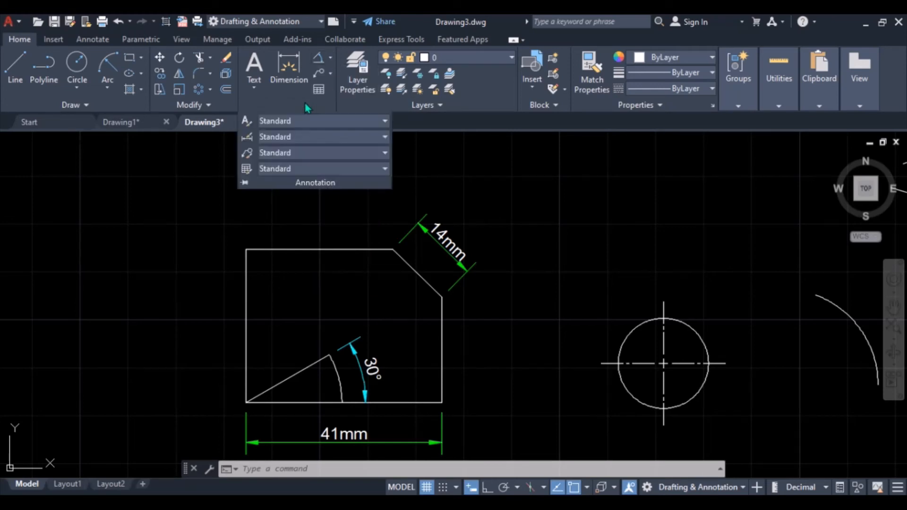
{"action": "left_click", "coordinate": [288, 136]}
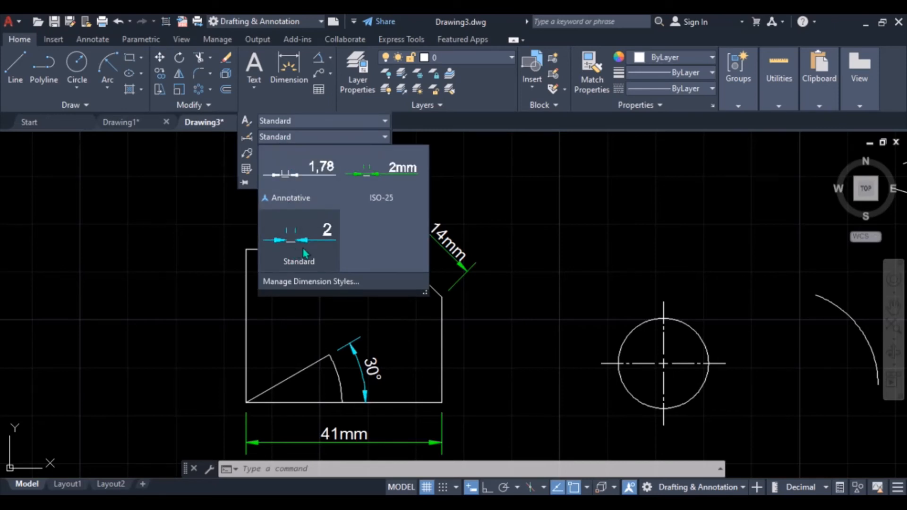
{"action": "left_click", "coordinate": [382, 176]}
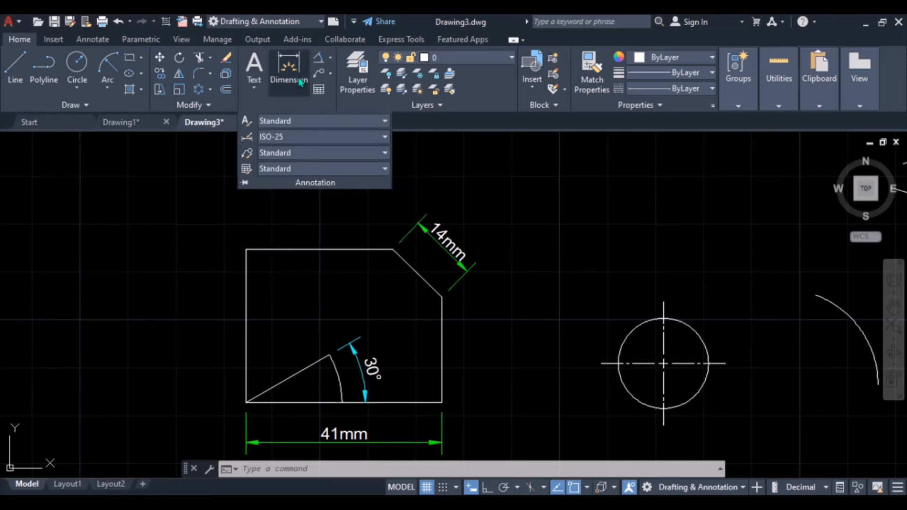
- Add an arc length dimension to the small arc inside the rectangle, placing it beyond the angular dimension
{"action": "left_click", "coordinate": [333, 60]}
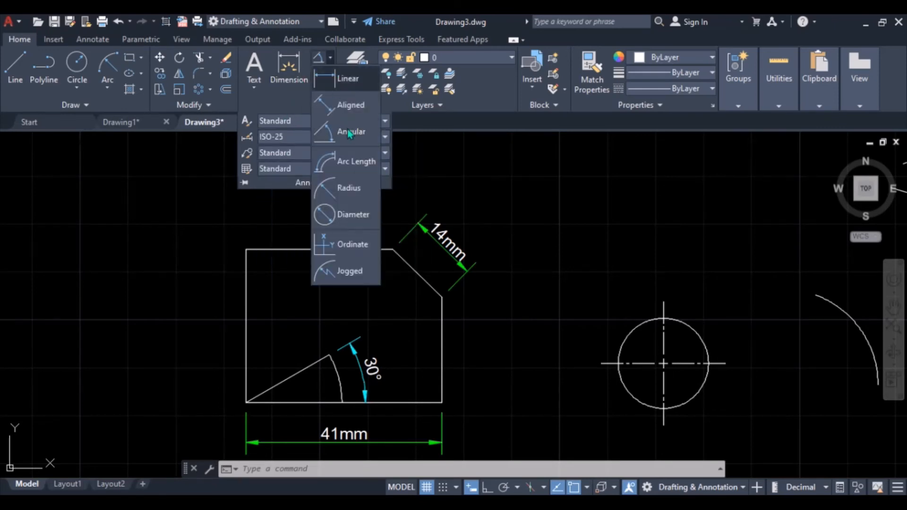
{"action": "left_click", "coordinate": [350, 162]}
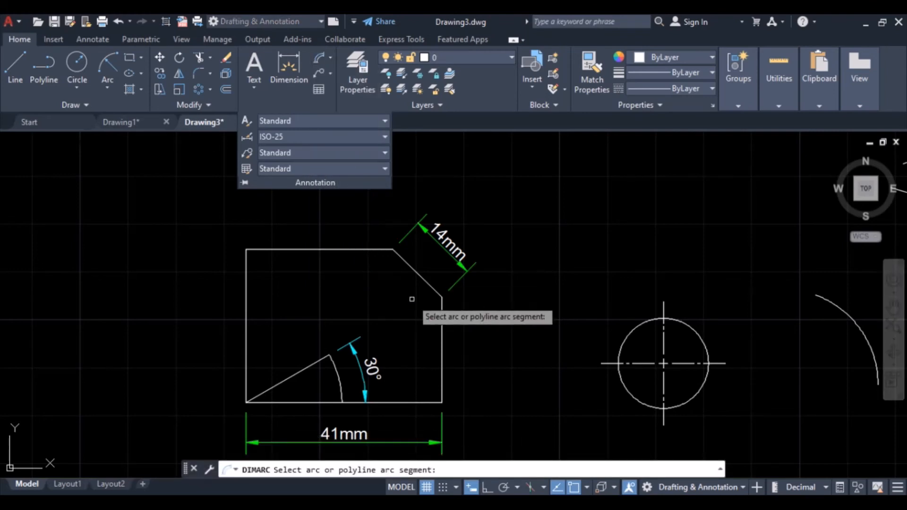
{"action": "left_click", "coordinate": [334, 359]}
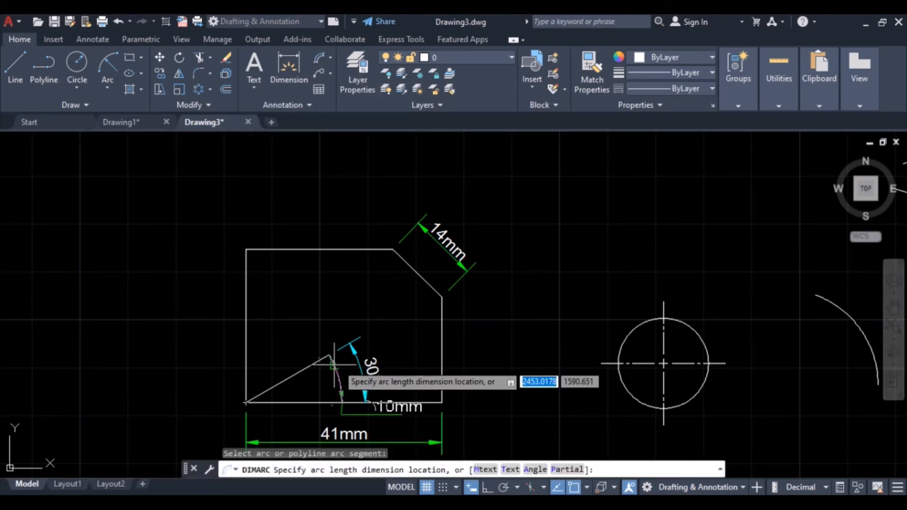
{"action": "left_click", "coordinate": [404, 345]}
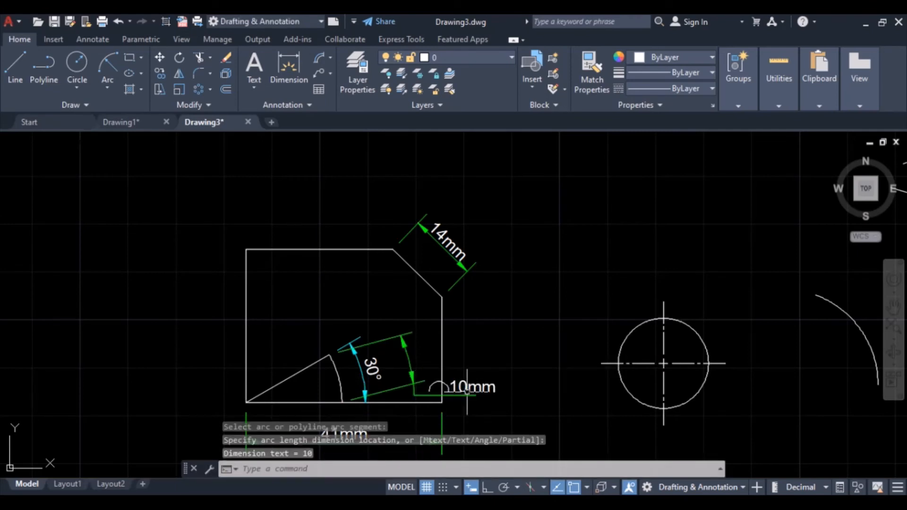
{"action": "middle_click_drag", "start_coordinate": [451, 378], "coordinate": [425, 334]}
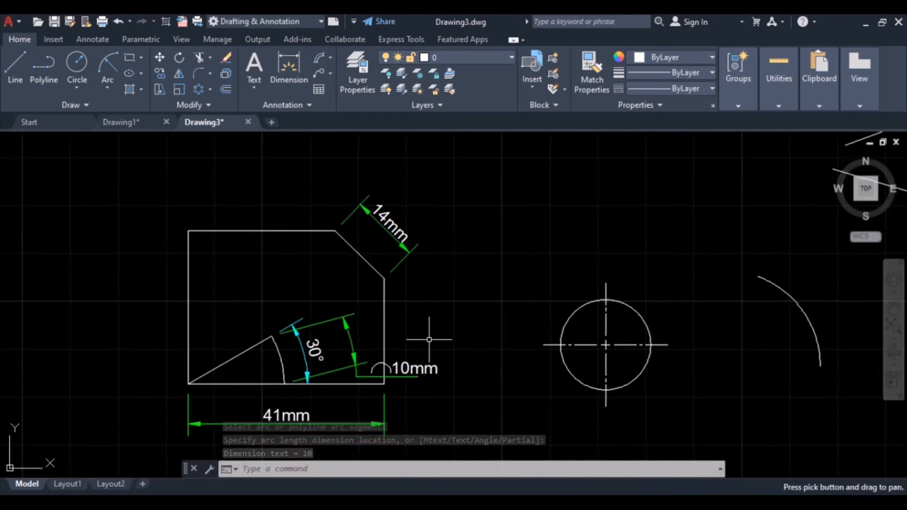
- Add a radius dimension to the standalone arc beside the circle, placing its text just outside the curve
{"action": "left_click", "coordinate": [329, 57]}
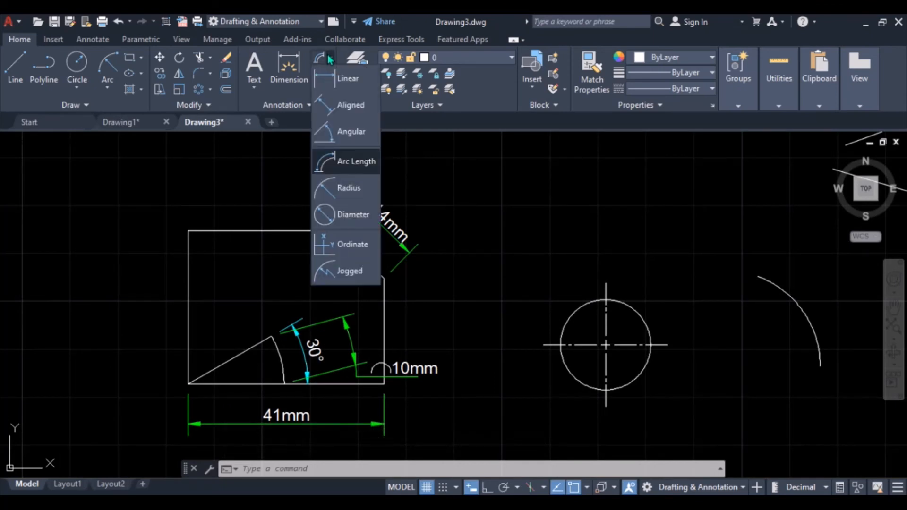
{"action": "left_click", "coordinate": [340, 188]}
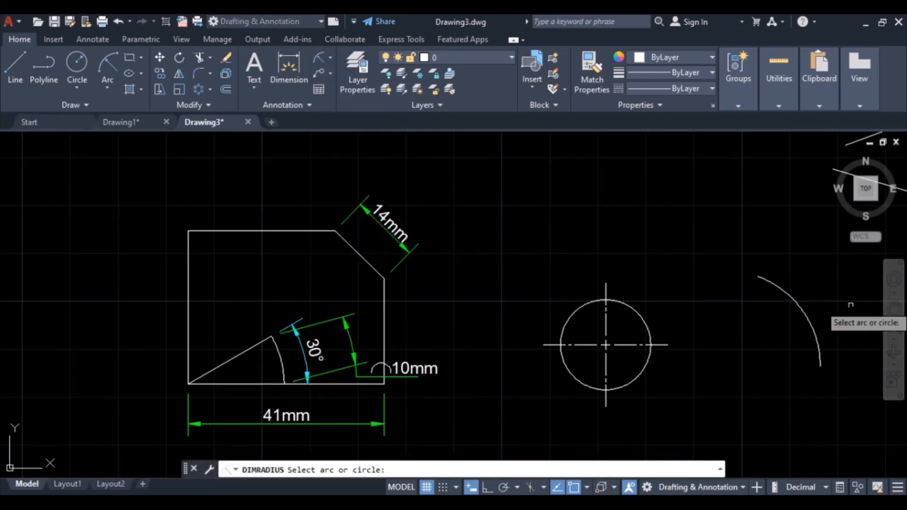
{"action": "left_click", "coordinate": [813, 315]}
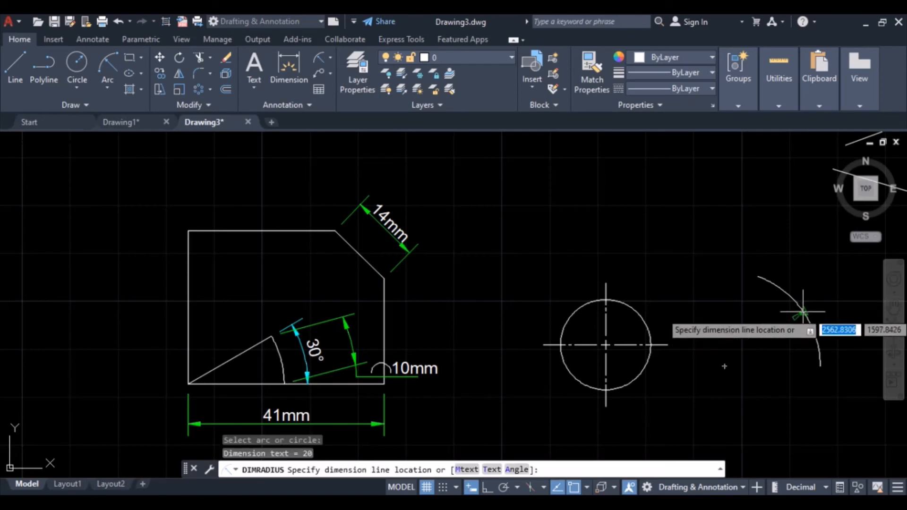
{"action": "left_click", "coordinate": [812, 303]}
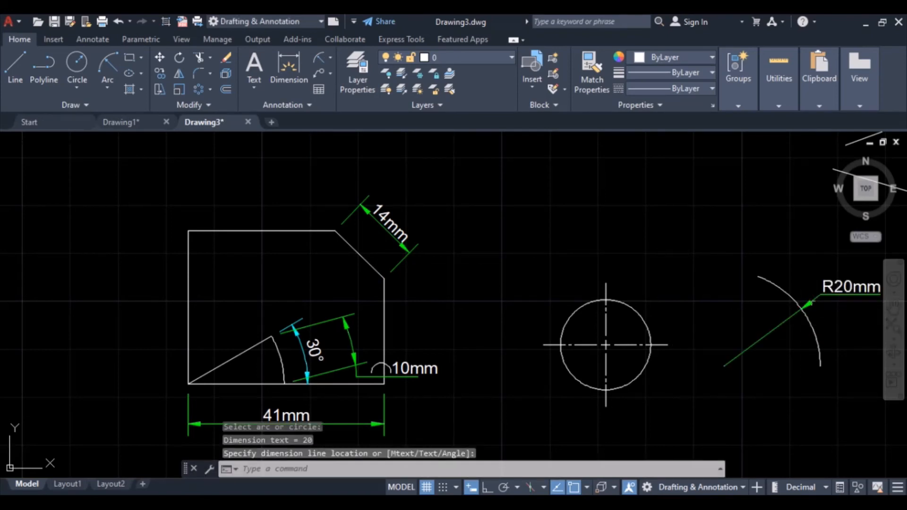
- Add a radius dimension to the circle with centerlines, placing its text outside the circle's upper right
{"action": "mouse_move", "coordinate": [790, 309]}
{"action": "middle_mouse_down"}
{"action": "mouse_move", "coordinate": [742, 307]}
{"action": "mouse_move", "coordinate": [590, 335]}
{"action": "middle_mouse_up"}
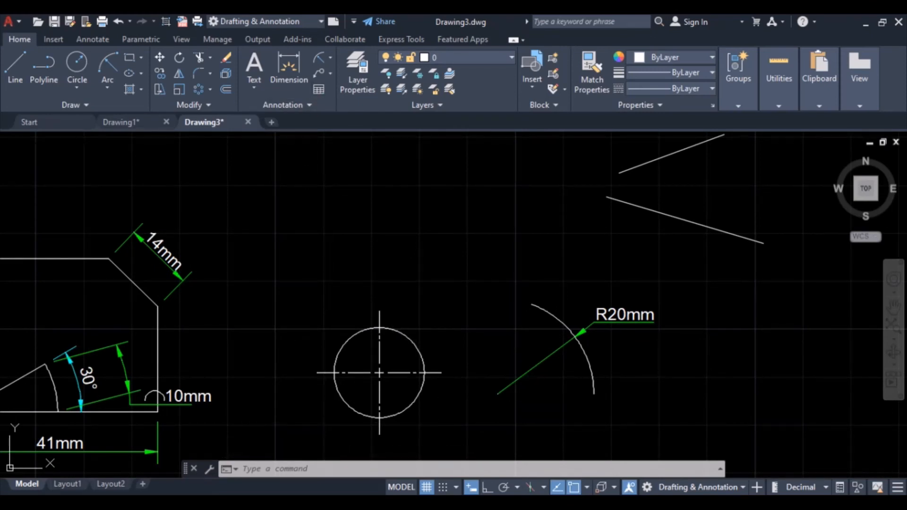
{"action": "key", "text": "Return"}
{"action": "left_click", "coordinate": [411, 340]}
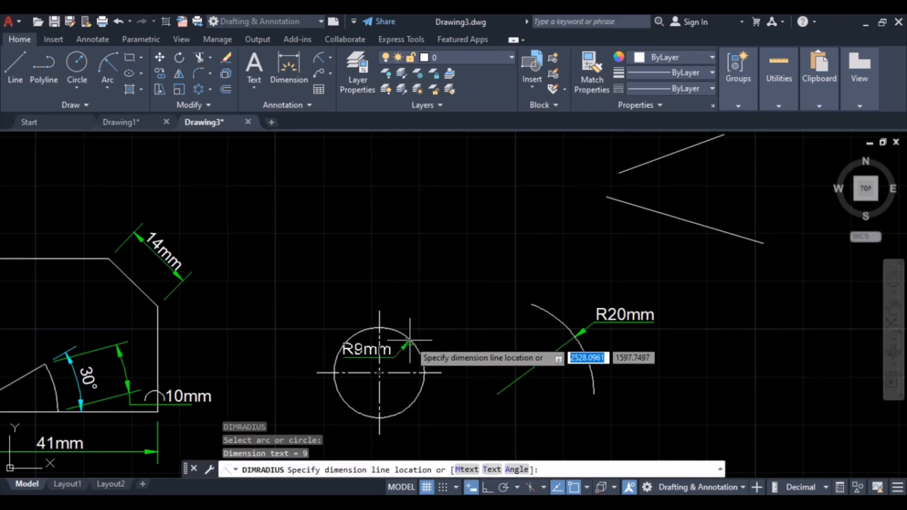
{"action": "left_click", "coordinate": [432, 296]}
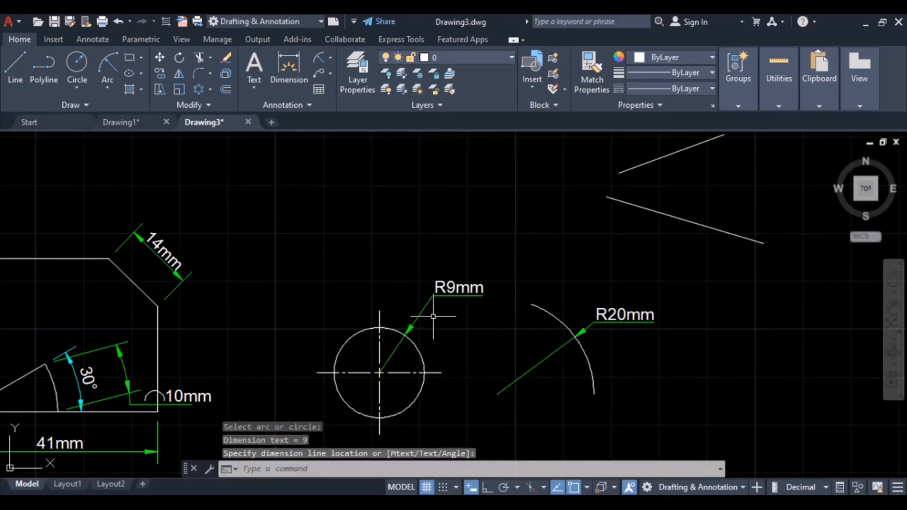
- Add a diameter dimension to the circle with centerlines, placing its text outside the circle below the radius text
{"action": "left_click", "coordinate": [331, 58]}
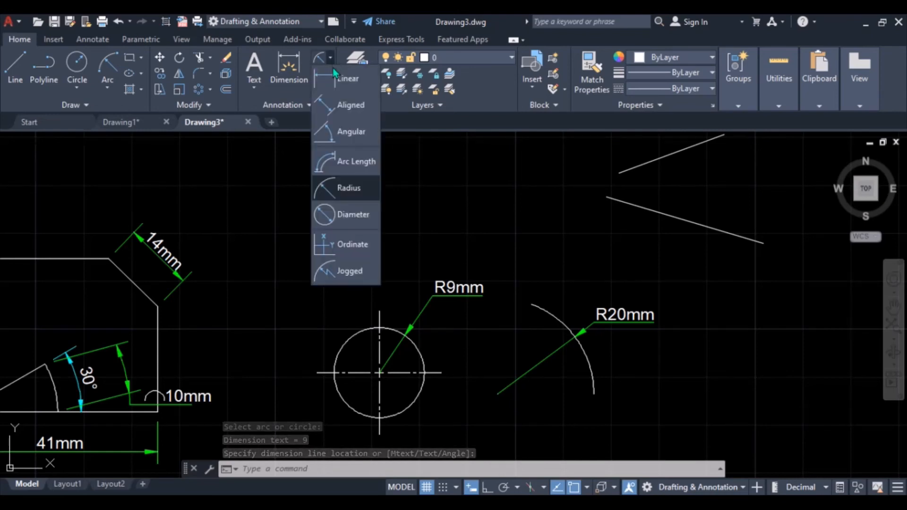
{"action": "left_click", "coordinate": [333, 215]}
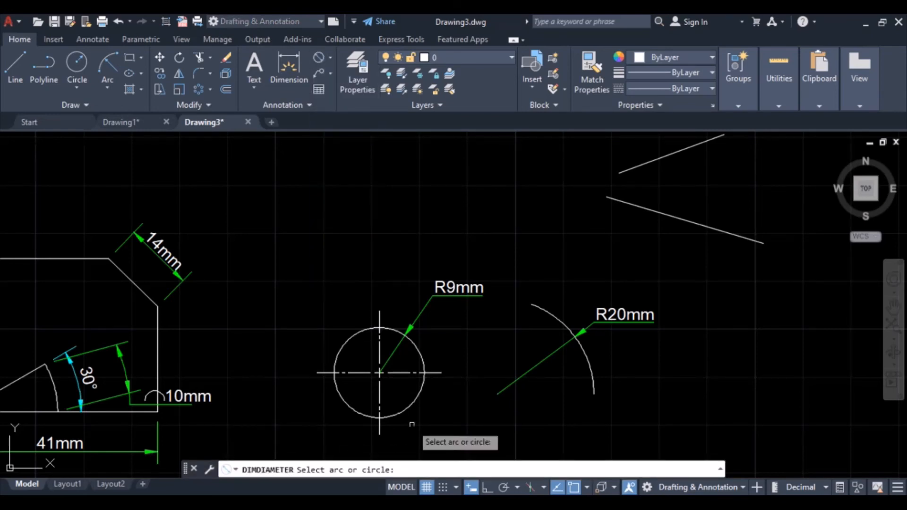
{"action": "left_click", "coordinate": [422, 355]}
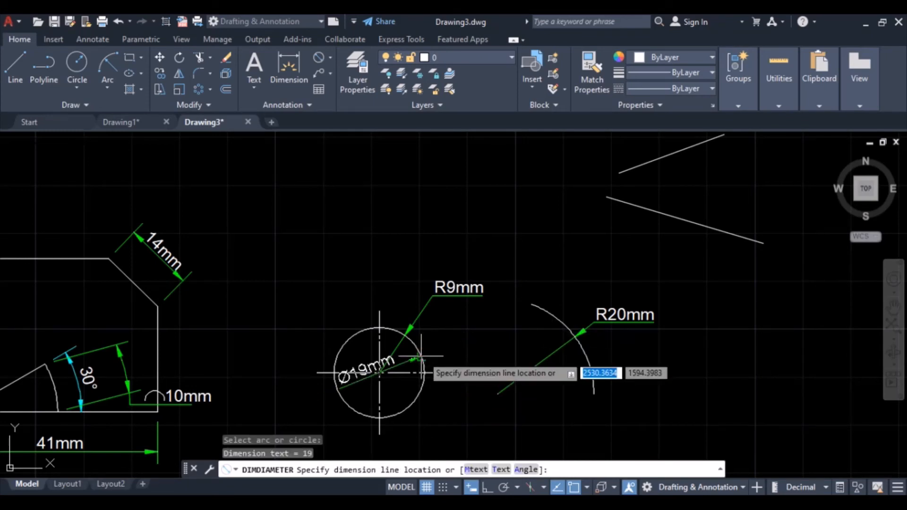
{"action": "left_click", "coordinate": [463, 355]}
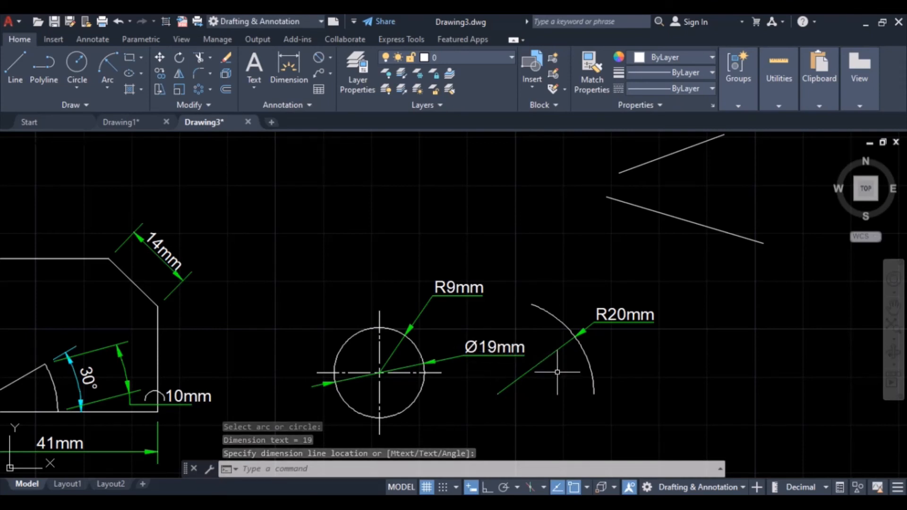
- Add a diameter dimension to the standalone arc, placing its text outside the curve below the arc's radius dimension
{"action": "key", "text": "Return"}
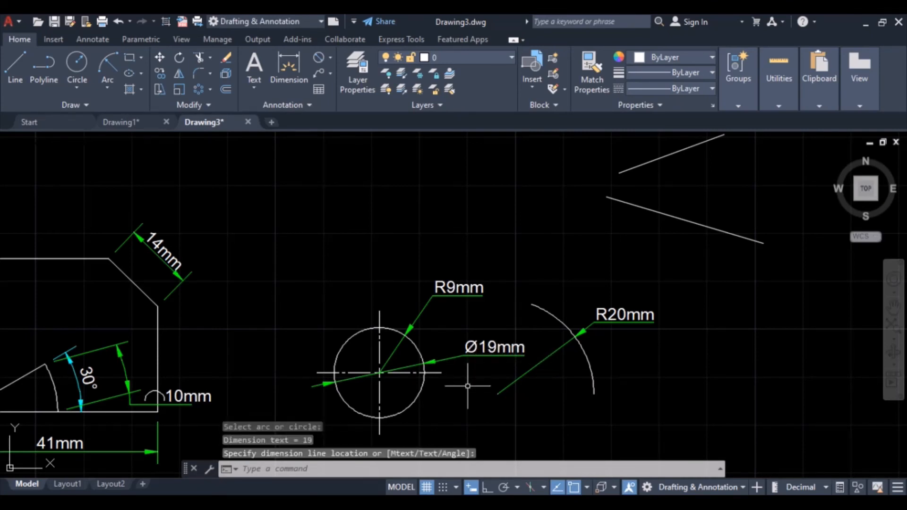
{"action": "left_click", "coordinate": [596, 374]}
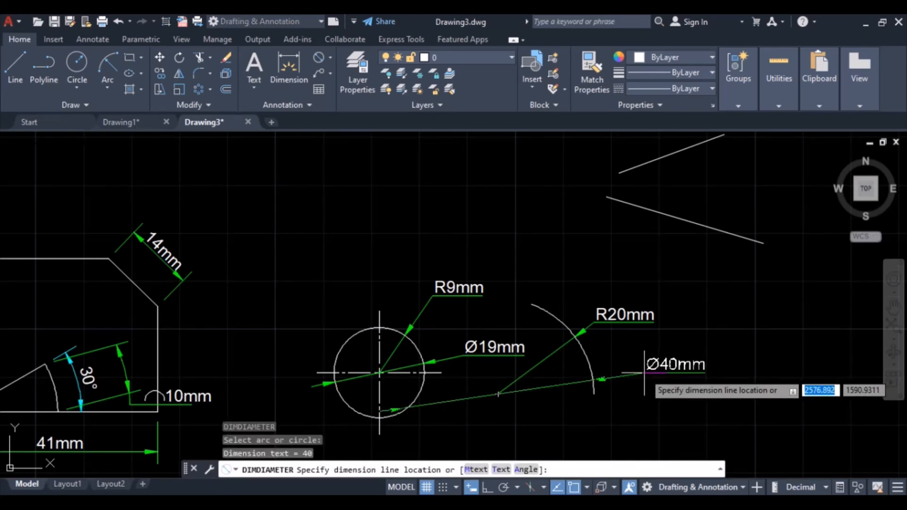
{"action": "left_click", "coordinate": [629, 359]}
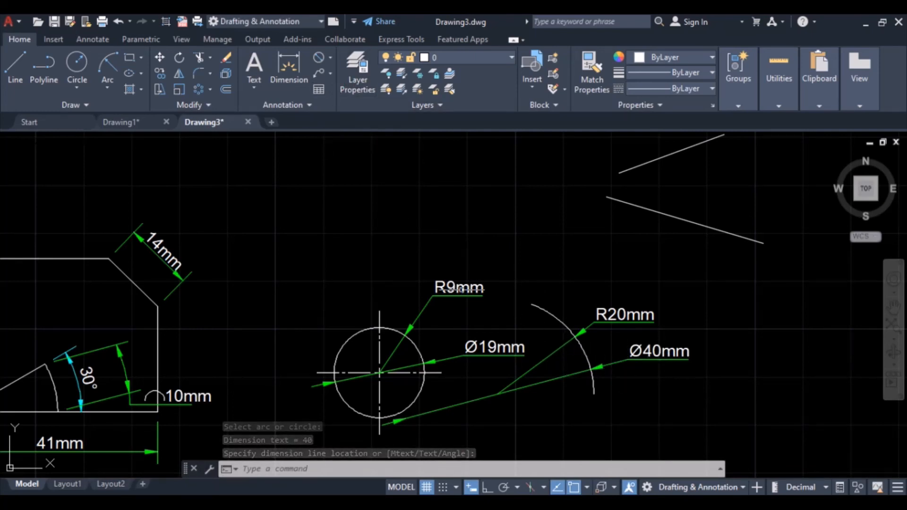
{"action": "middle_click_drag", "start_coordinate": [462, 313], "coordinate": [457, 354]}
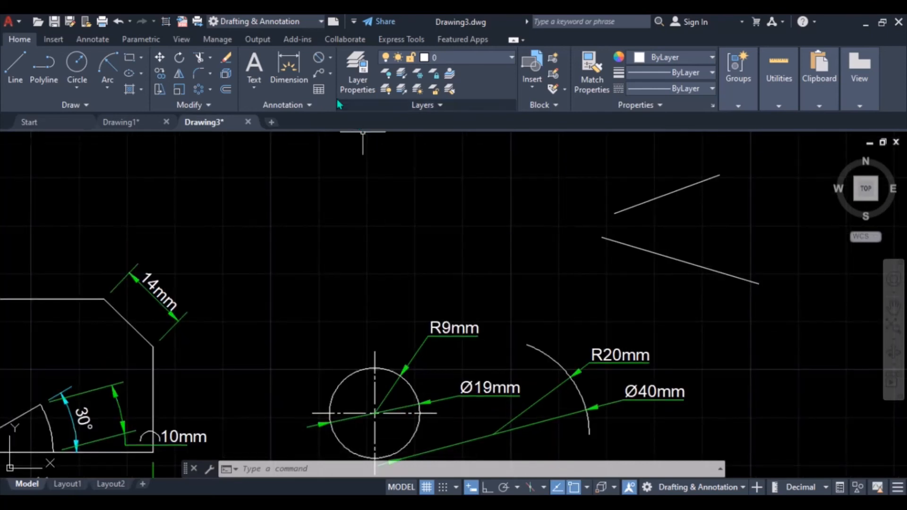
{"action": "left_click", "coordinate": [329, 58]}
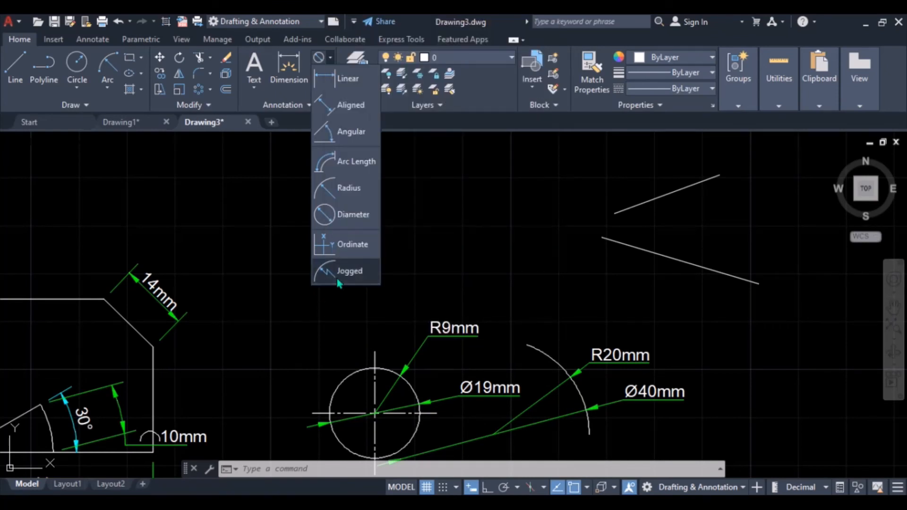
{"action": "left_click", "coordinate": [338, 280]}
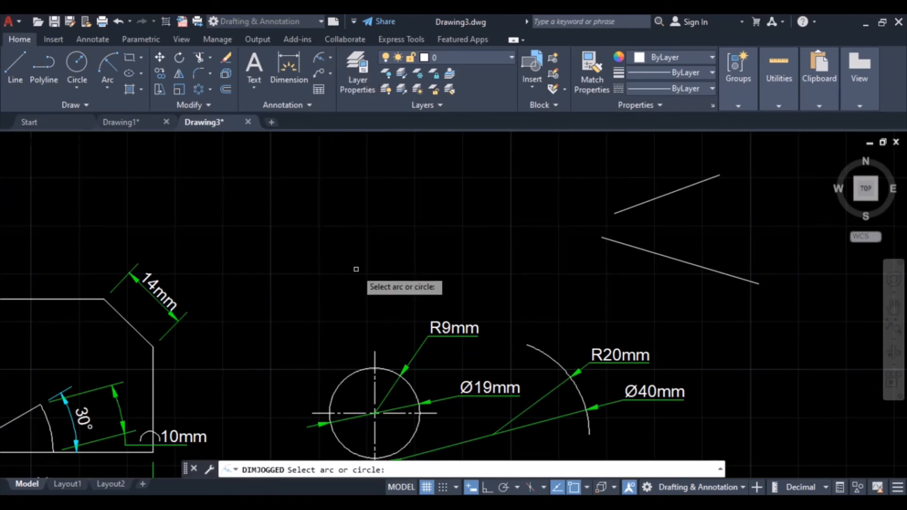
{"action": "scroll", "coordinate": [357, 267], "scroll_direction": "down", "scroll_amount": 4}
{"action": "scroll", "coordinate": [478, 316], "scroll_direction": "up", "scroll_amount": 3}
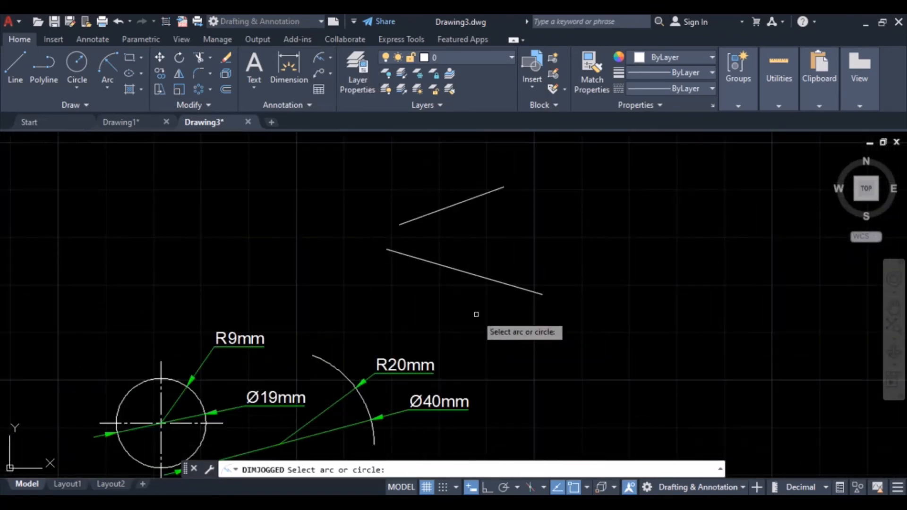
{"action": "scroll", "coordinate": [418, 291], "scroll_direction": "down", "scroll_amount": 3}
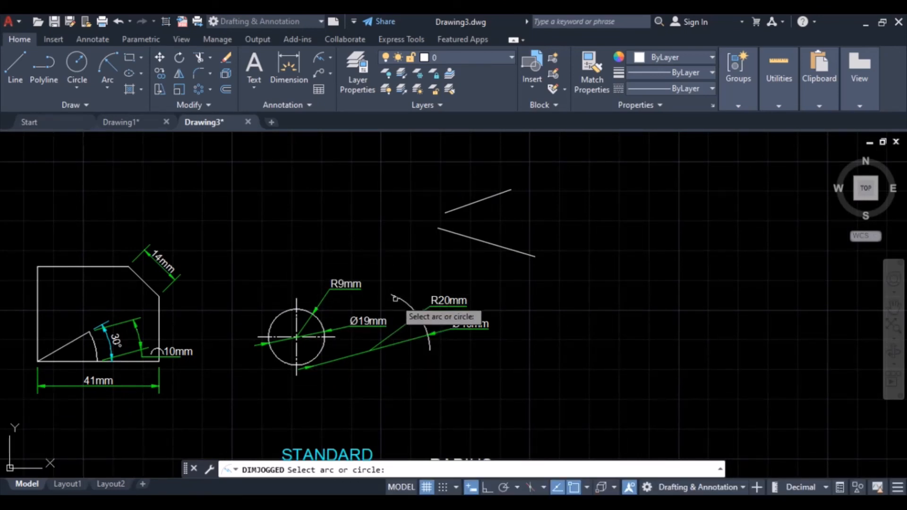
{"action": "scroll", "coordinate": [405, 294], "scroll_direction": "up", "scroll_amount": 2}
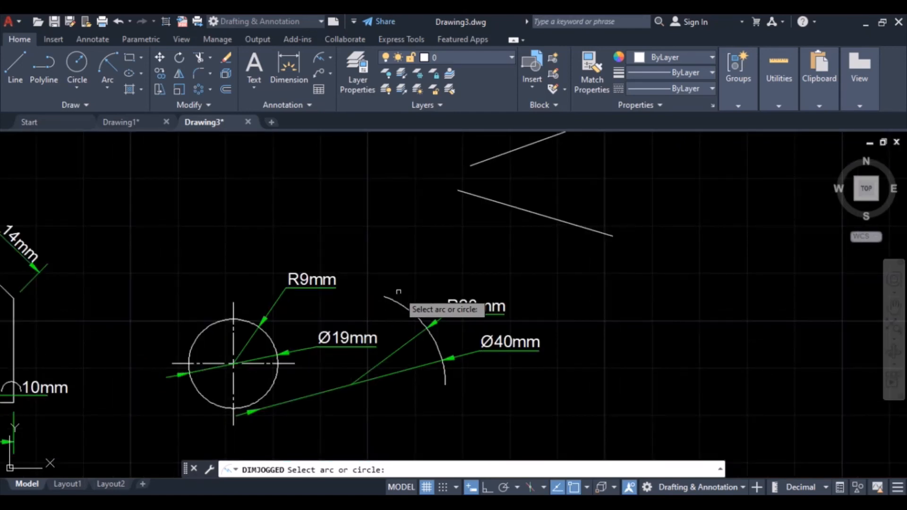
{"action": "key", "text": "Escape"}
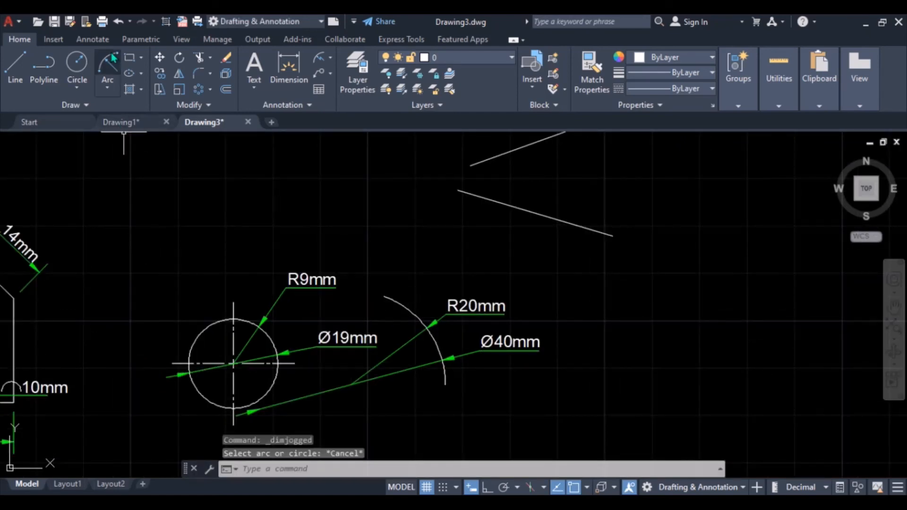
- Draw a shallow start-end-radius arc above the two angled lines, with a radius of about 95 mm
{"action": "left_click", "coordinate": [114, 69]}
{"action": "scroll", "coordinate": [551, 263], "scroll_direction": "down", "scroll_amount": 2}
{"action": "middle_click_drag", "start_coordinate": [551, 263], "coordinate": [520, 389]}
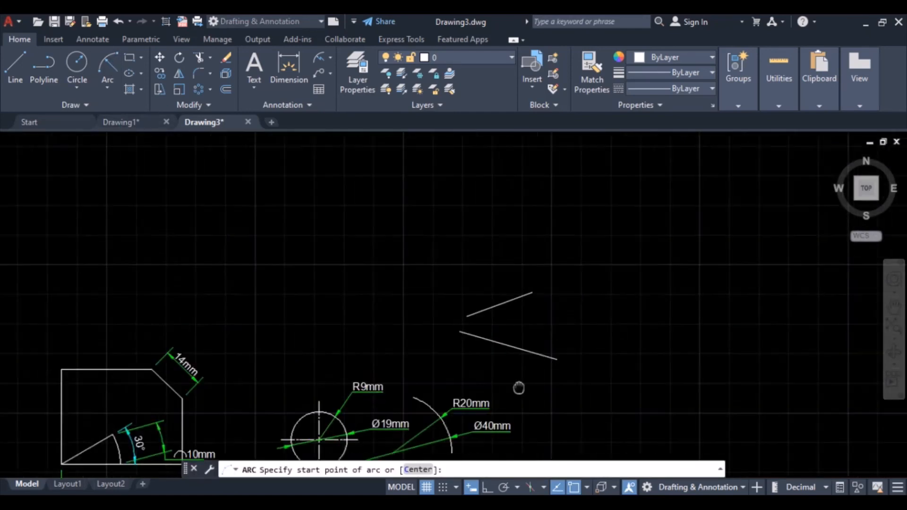
{"action": "scroll", "coordinate": [410, 210], "scroll_direction": "up", "scroll_amount": 1}
{"action": "left_click", "coordinate": [401, 203]}
{"action": "left_click", "coordinate": [525, 275]}
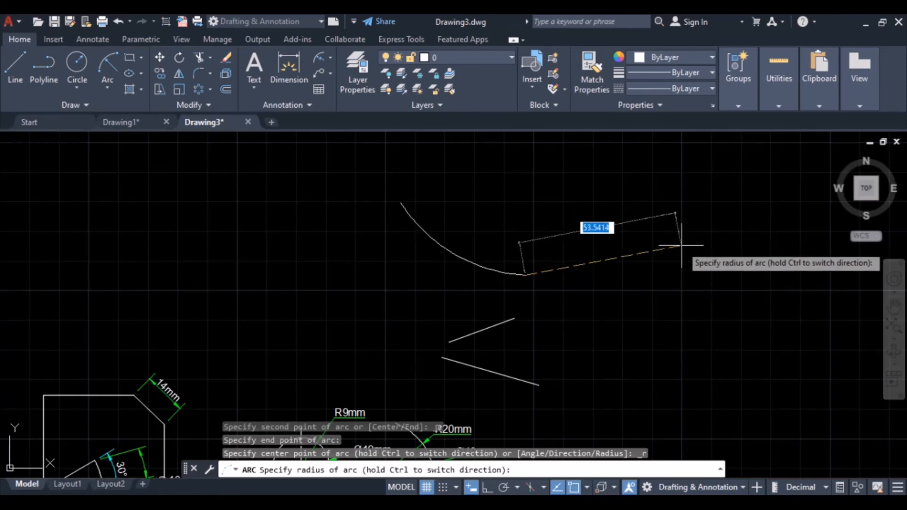
{"action": "left_click", "coordinate": [807, 243]}
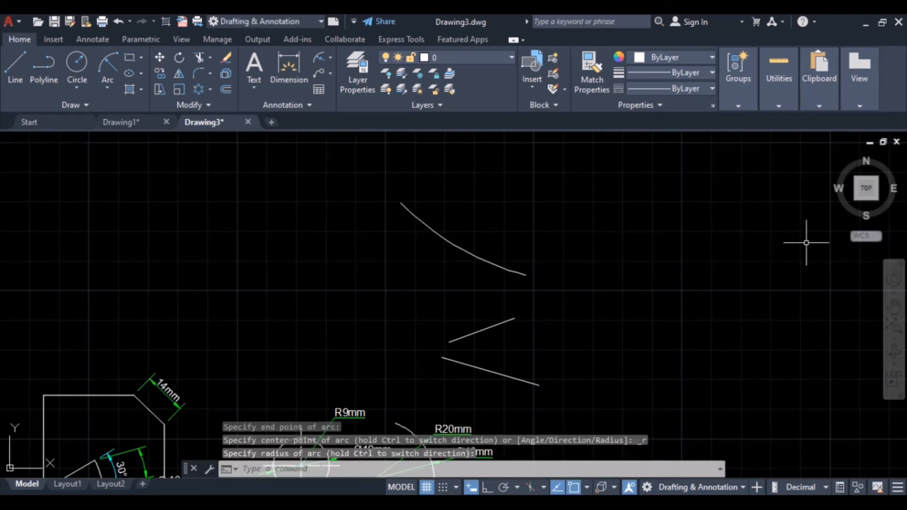
- Add a jogged radius dimension to the new shallow arc, with its override center above the curve and its text near the arc's upper end
{"action": "scroll", "coordinate": [480, 254], "scroll_direction": "down", "scroll_amount": 2}
{"action": "middle_click_drag", "start_coordinate": [480, 255], "coordinate": [480, 293]}
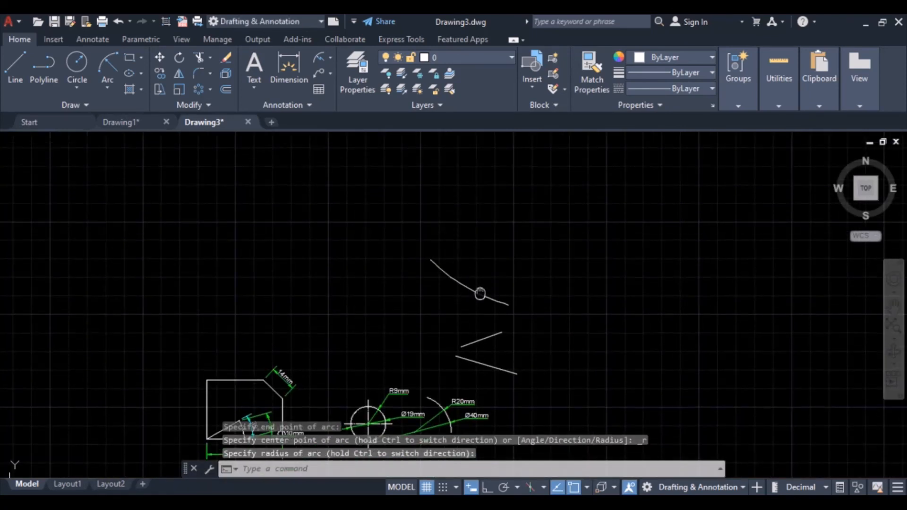
{"action": "scroll", "coordinate": [445, 340], "scroll_direction": "up", "scroll_amount": 2}
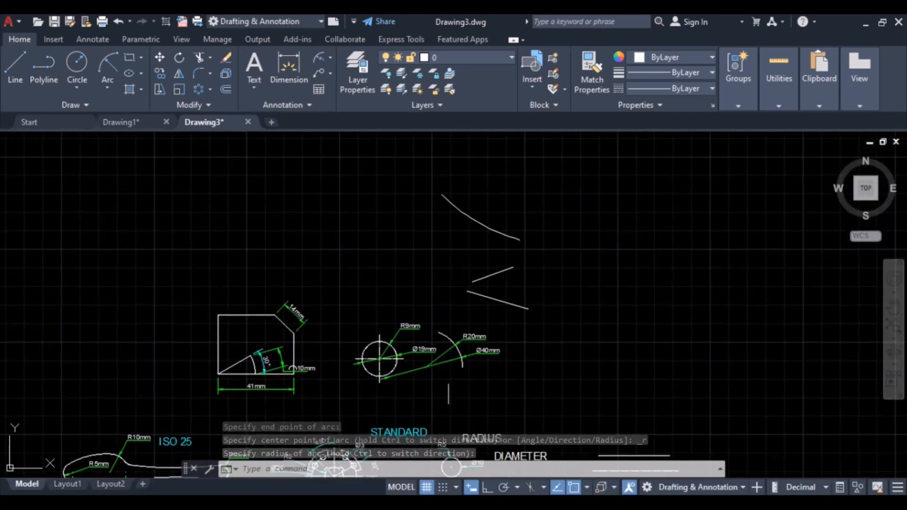
{"action": "scroll", "coordinate": [485, 305], "scroll_direction": "up", "scroll_amount": 2}
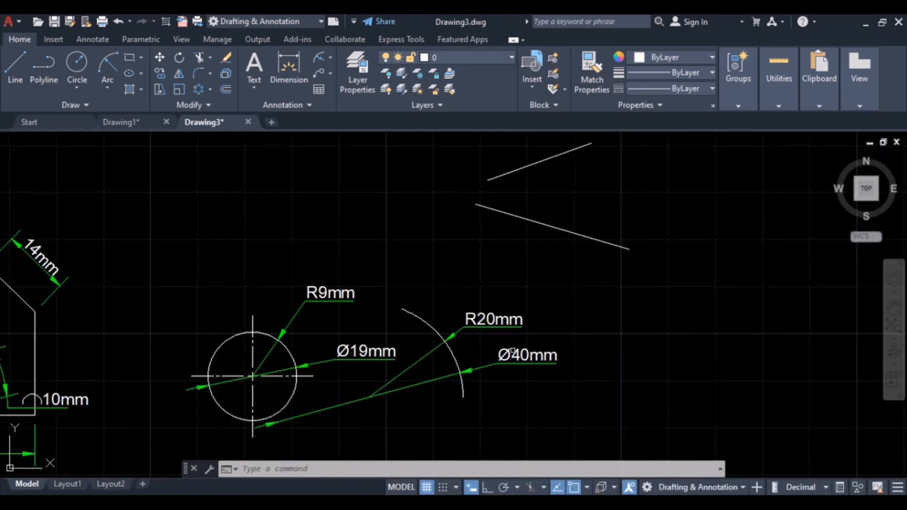
{"action": "mouse_move", "coordinate": [542, 268]}
{"action": "middle_mouse_down"}
{"action": "mouse_move", "coordinate": [526, 389]}
{"action": "mouse_move", "coordinate": [513, 366]}
{"action": "middle_mouse_up"}
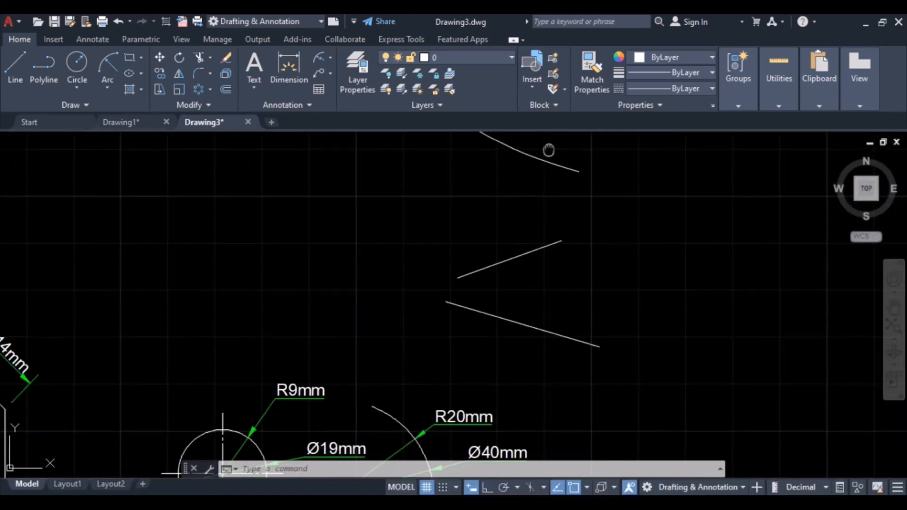
{"action": "middle_click_drag", "start_coordinate": [548, 150], "coordinate": [531, 369]}
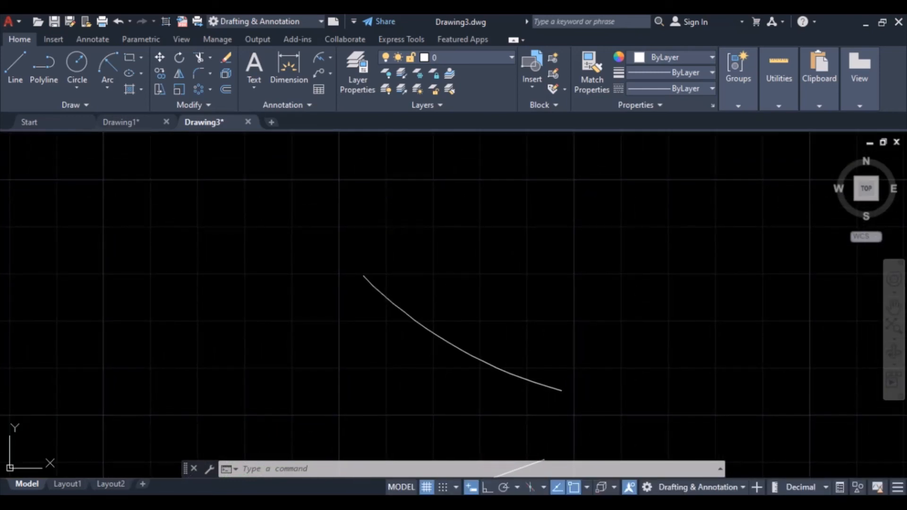
{"action": "left_click", "coordinate": [331, 58]}
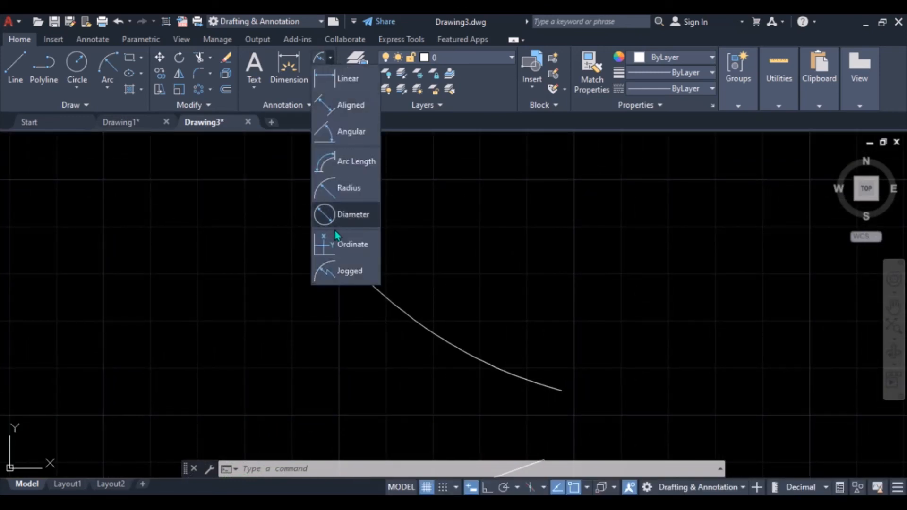
{"action": "left_click", "coordinate": [344, 266]}
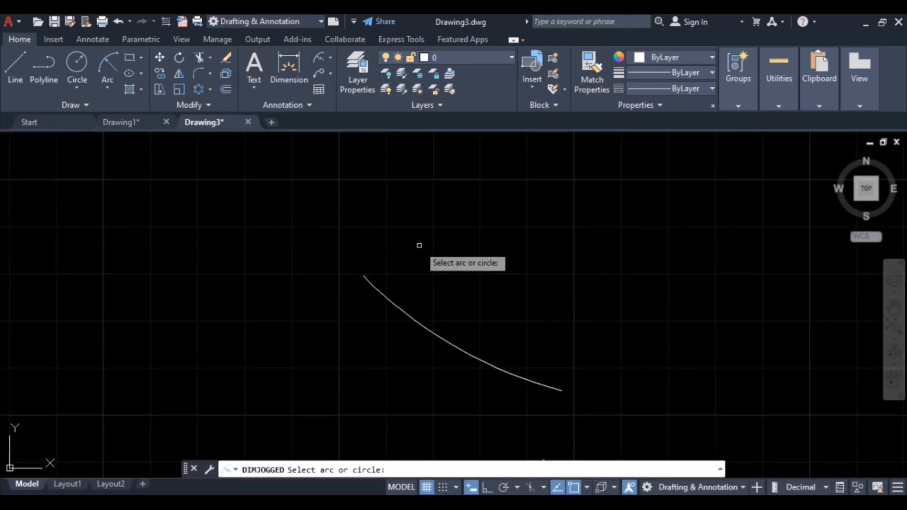
{"action": "left_click", "coordinate": [425, 332]}
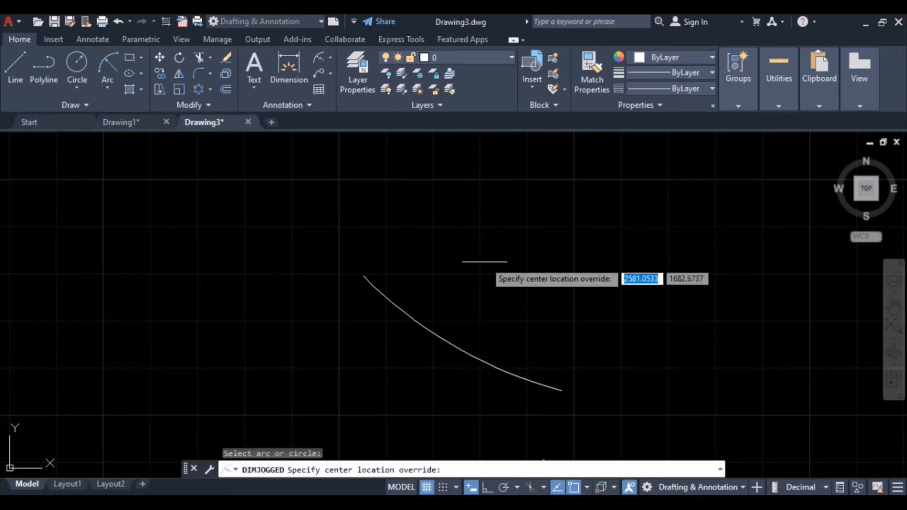
{"action": "left_click", "coordinate": [484, 262]}
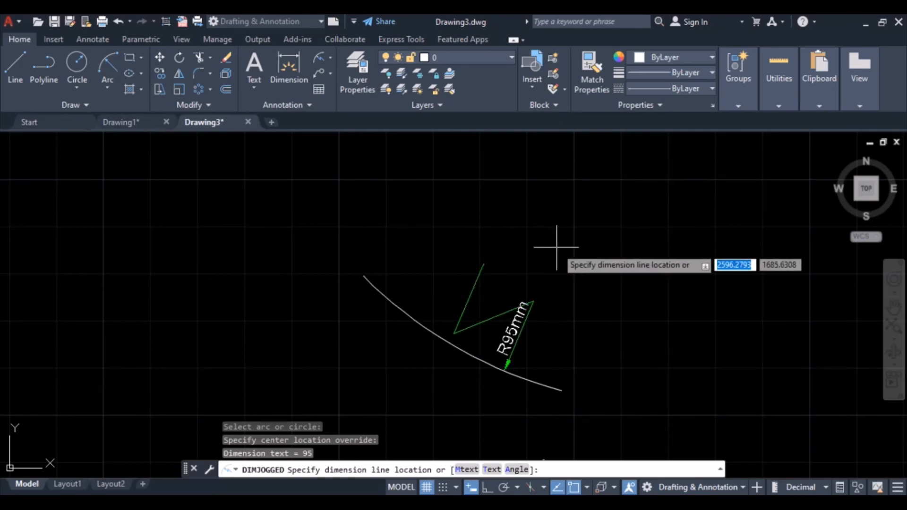
{"action": "left_click", "coordinate": [476, 229]}
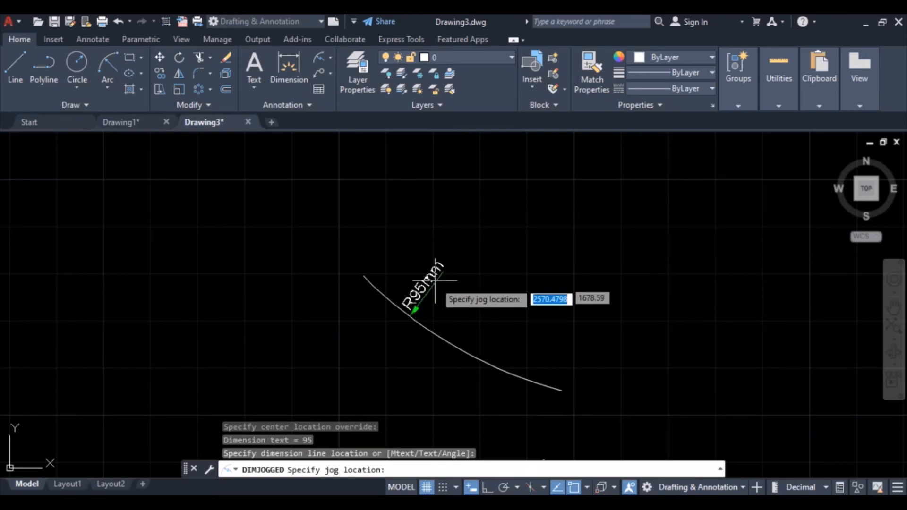
{"action": "left_click", "coordinate": [435, 294]}
{"action": "scroll", "coordinate": [425, 291], "scroll_direction": "up", "scroll_amount": 6}
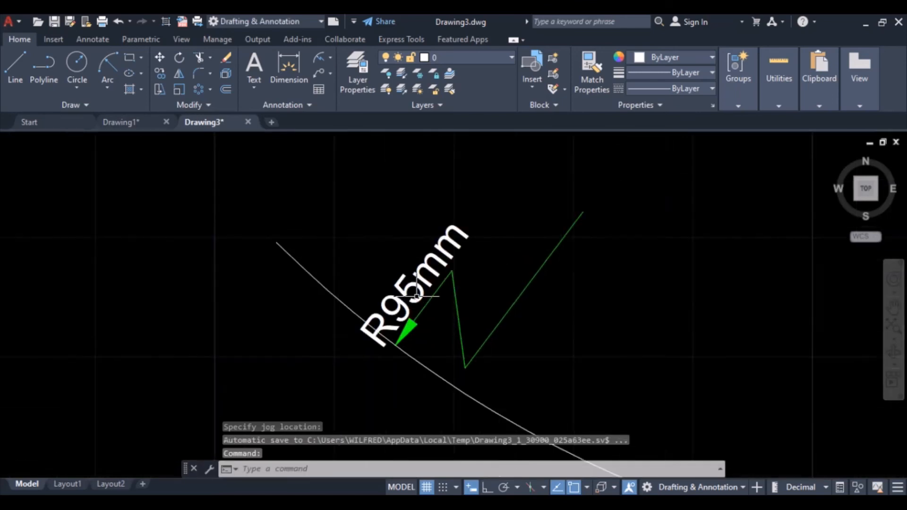
{"action": "scroll", "coordinate": [411, 276], "scroll_direction": "down", "scroll_amount": 4}
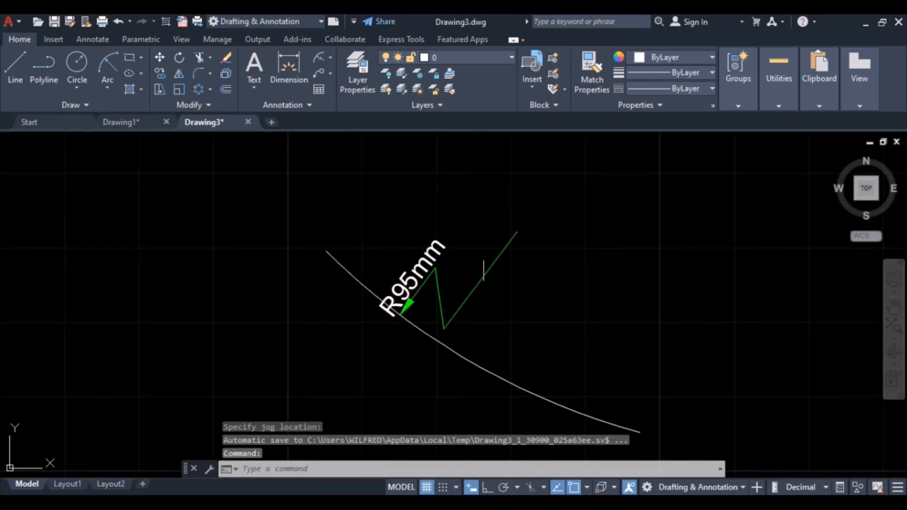
{"action": "scroll", "coordinate": [498, 287], "scroll_direction": "down", "scroll_amount": 4}
{"action": "scroll", "coordinate": [496, 295], "scroll_direction": "up", "scroll_amount": 4}
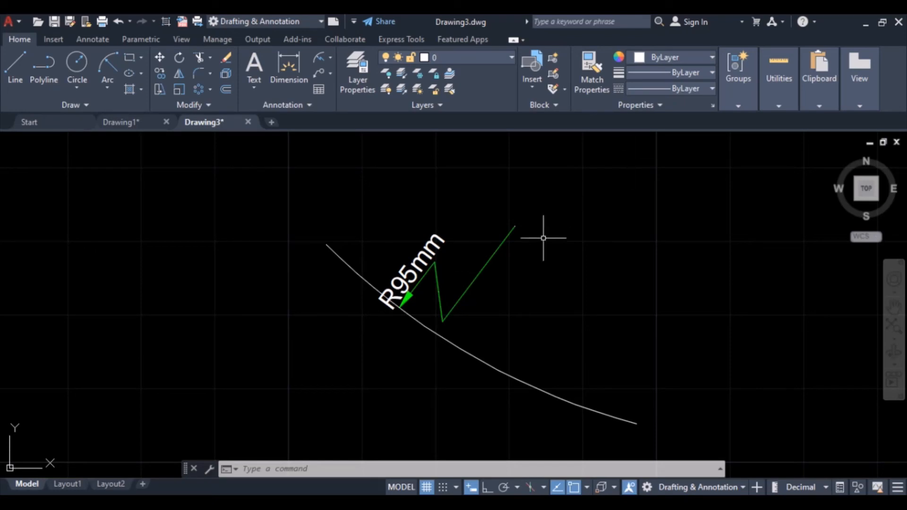
- Add a multileader reading "centre line" that points to the dash-dot centerline between the two horizontal lines, landing above the upper line
{"action": "scroll", "coordinate": [525, 234], "scroll_direction": "down", "scroll_amount": 1}
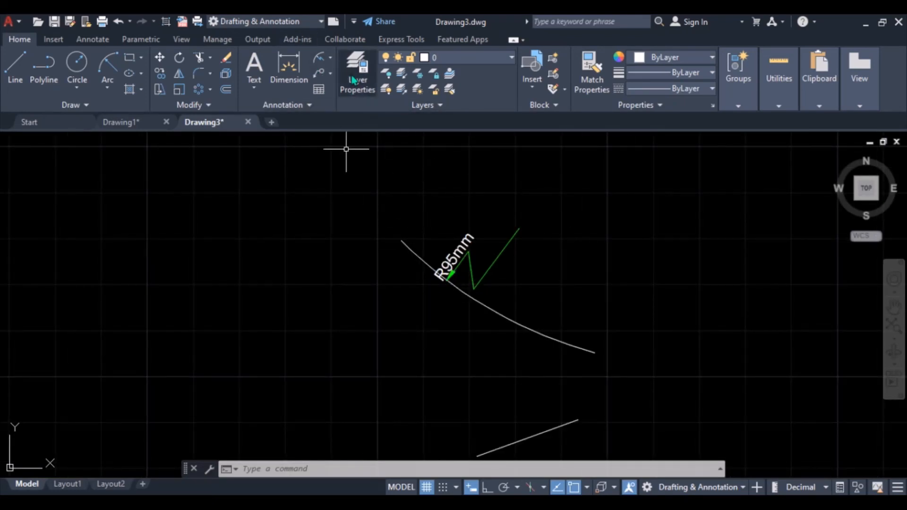
{"action": "left_click", "coordinate": [332, 76]}
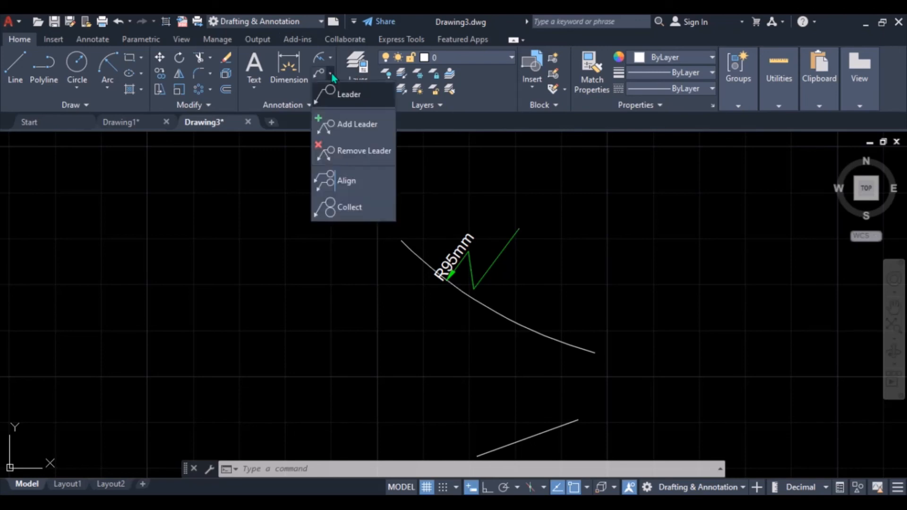
{"action": "left_click", "coordinate": [344, 97]}
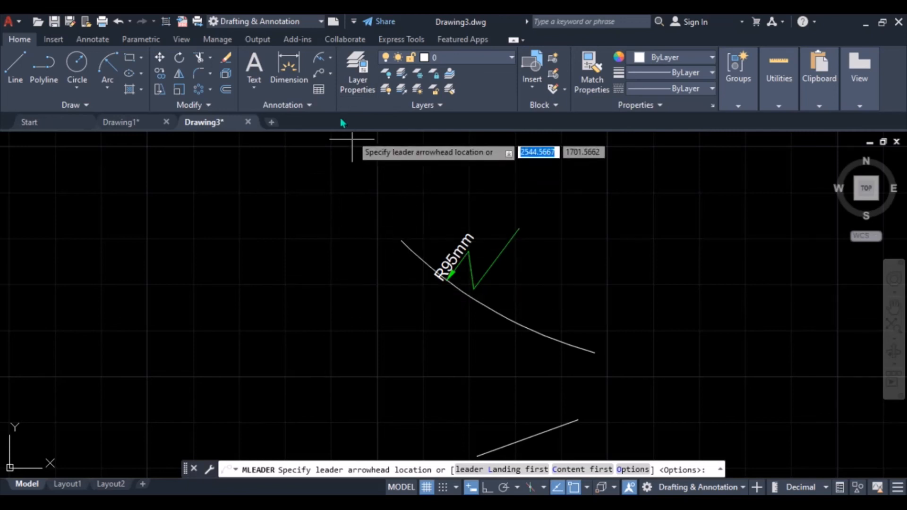
{"action": "middle_click_drag", "start_coordinate": [465, 344], "coordinate": [476, 310]}
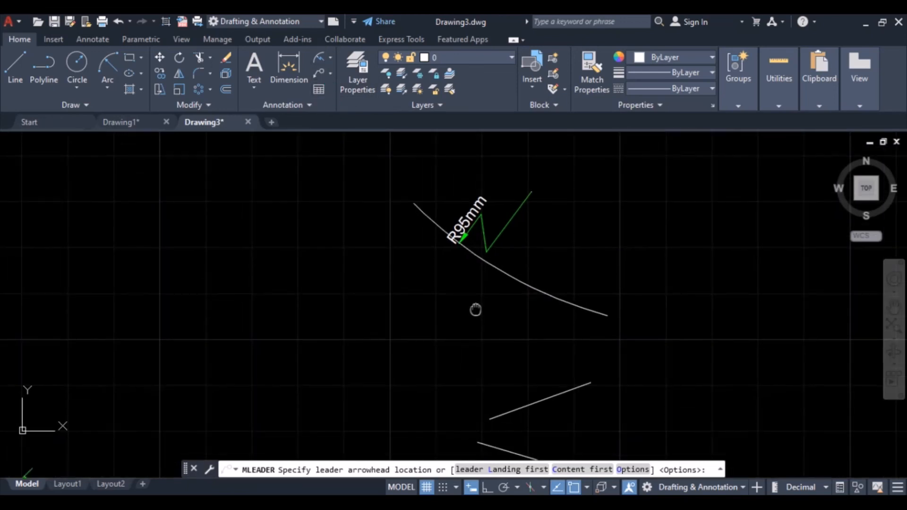
{"action": "scroll", "coordinate": [475, 331], "scroll_direction": "down", "scroll_amount": 3}
{"action": "scroll", "coordinate": [469, 360], "scroll_direction": "down", "scroll_amount": 3}
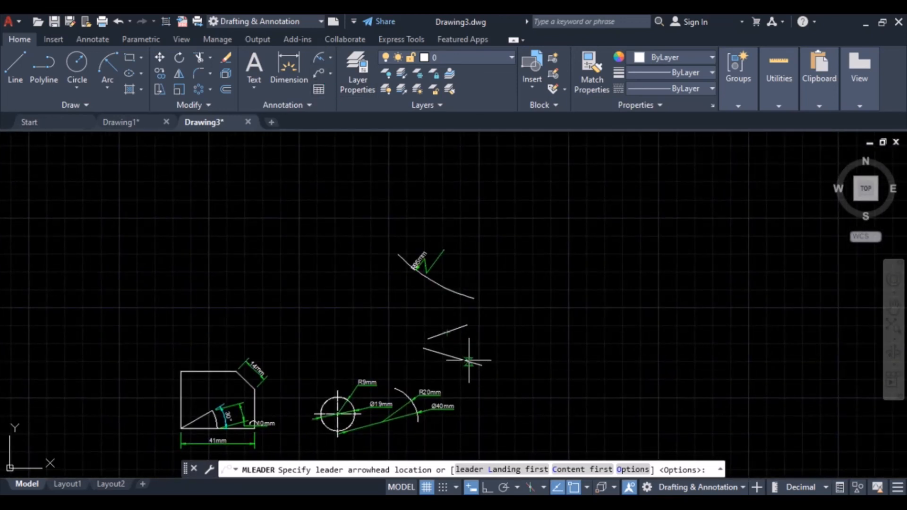
{"action": "middle_click_drag", "start_coordinate": [468, 360], "coordinate": [496, 220]}
{"action": "scroll", "coordinate": [628, 373], "scroll_direction": "up", "scroll_amount": 5}
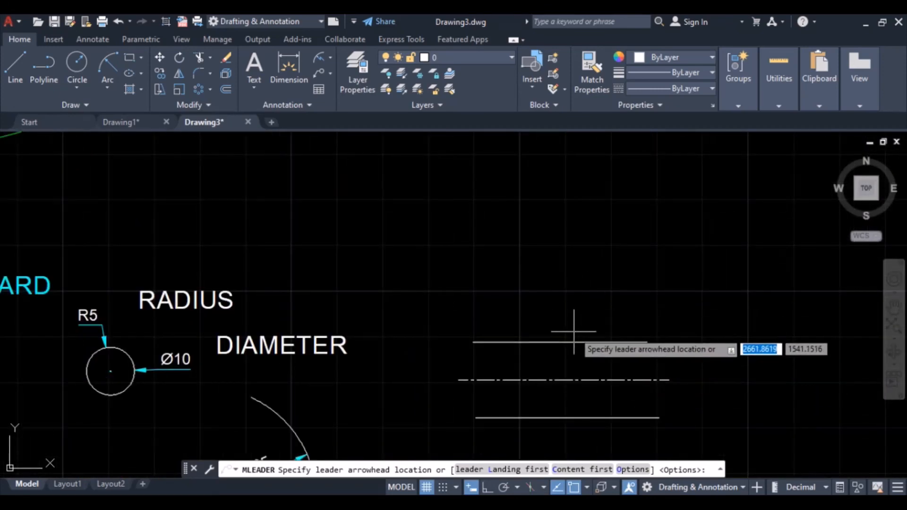
{"action": "left_click", "coordinate": [582, 380]}
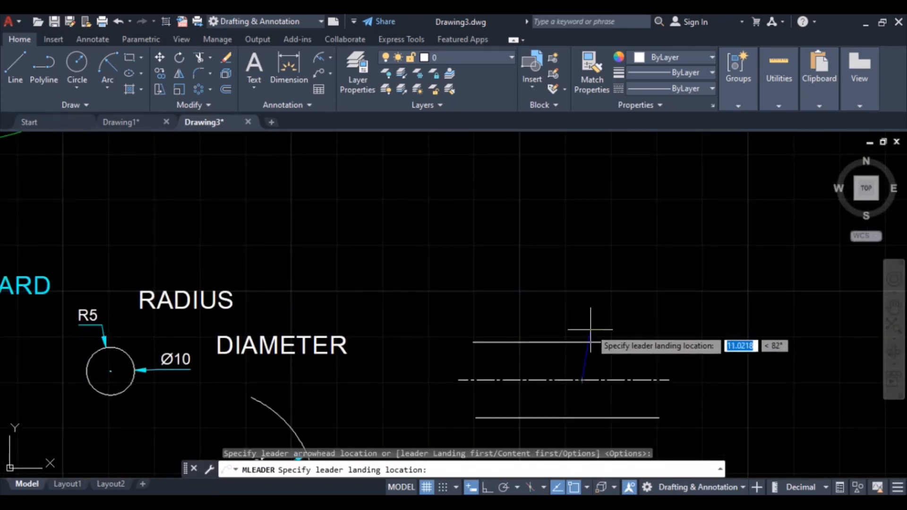
{"action": "left_click", "coordinate": [610, 274]}
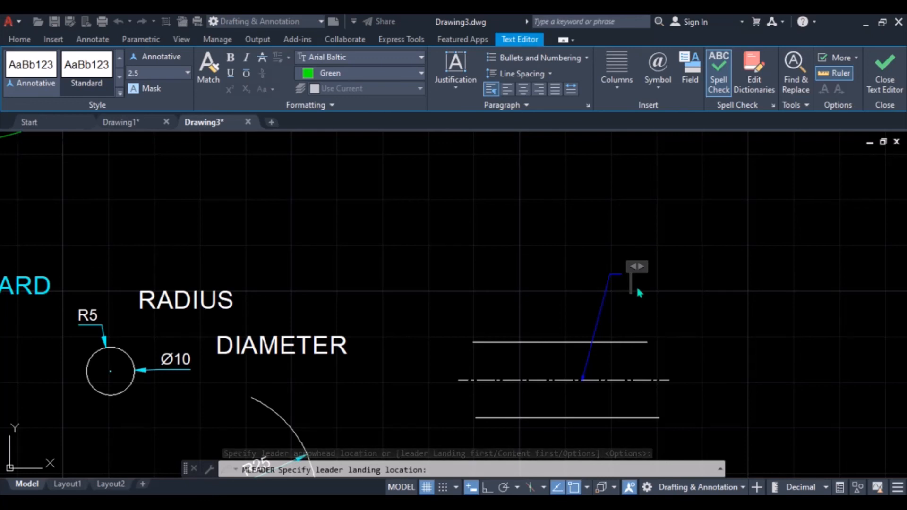
{"action": "type", "text": "C"}
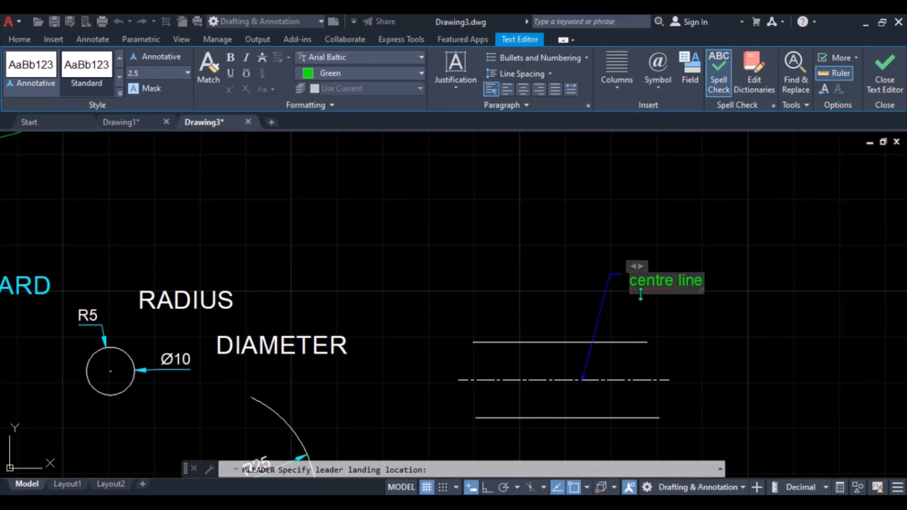
{"action": "left_click", "coordinate": [676, 342]}
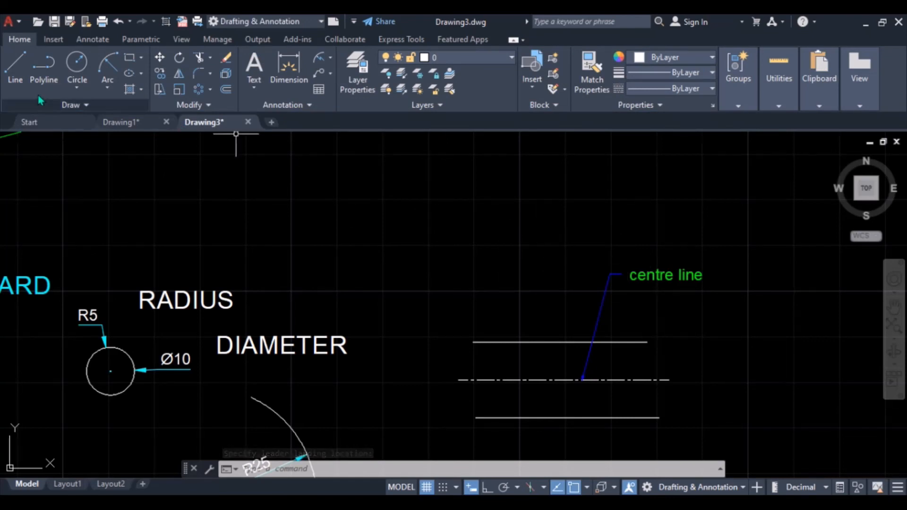
- Add a multileader reading "R25" that points to the upper part of the arc above the JOGGED label, landing outside the curve
{"action": "left_click", "coordinate": [321, 75]}
{"action": "mouse_move", "coordinate": [340, 265]}
{"action": "middle_mouse_down"}
{"action": "mouse_move", "coordinate": [371, 219]}
{"action": "mouse_move", "coordinate": [512, 76]}
{"action": "middle_mouse_up"}
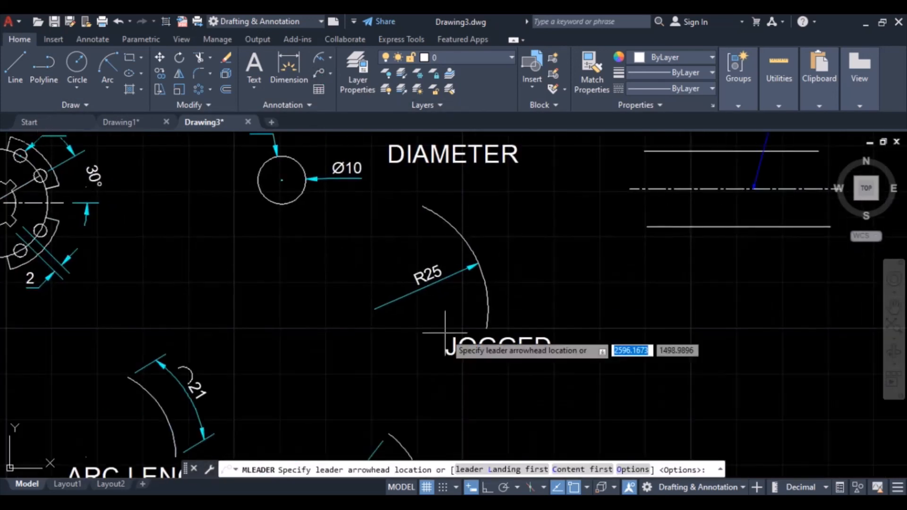
{"action": "left_click", "coordinate": [464, 238]}
{"action": "left_click", "coordinate": [528, 192]}
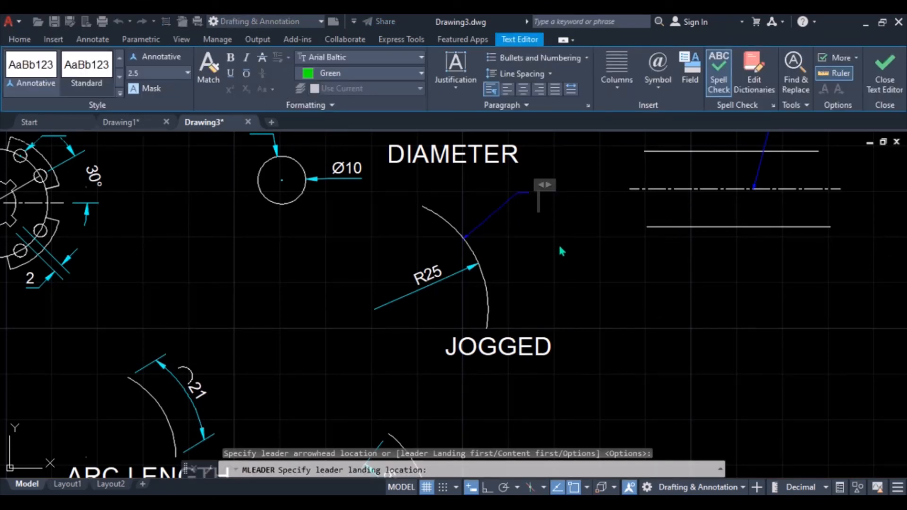
{"action": "type", "text": "R25"}
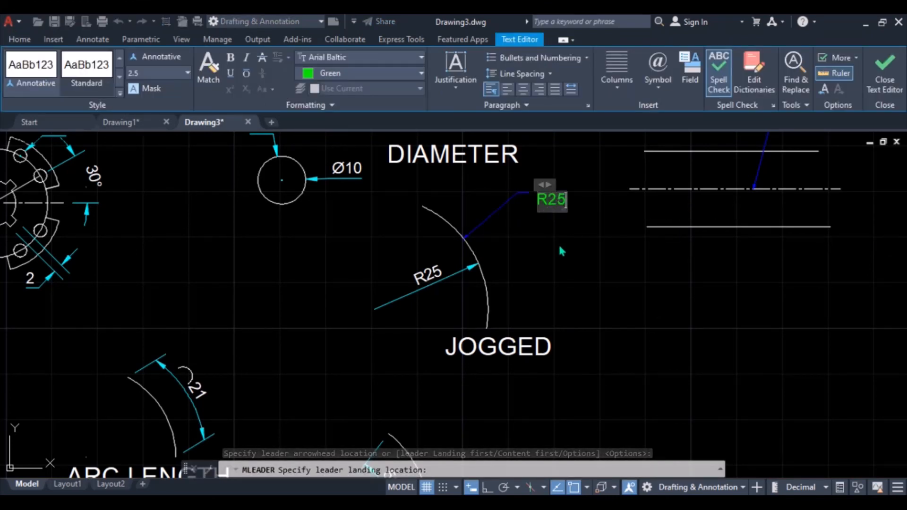
{"action": "left_click", "coordinate": [553, 252]}
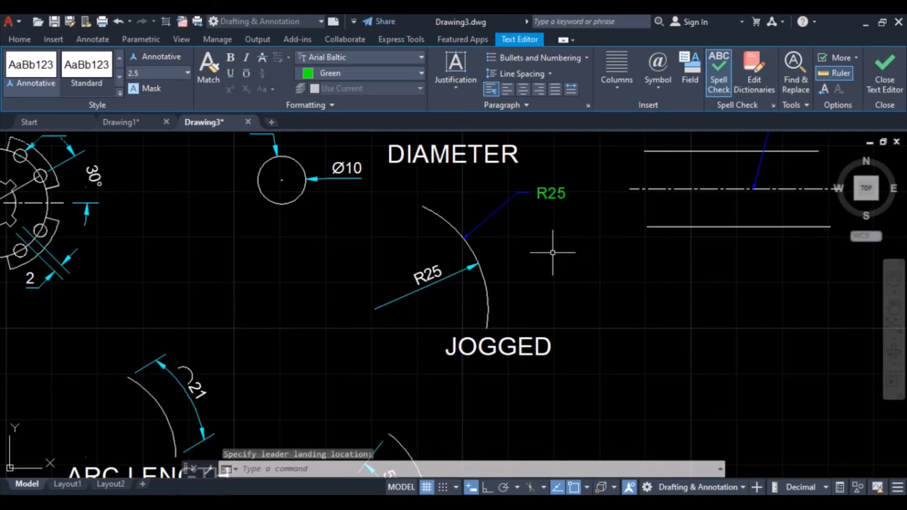
{"action": "mouse_move", "coordinate": [571, 207]}
{"action": "middle_mouse_down"}
{"action": "mouse_move", "coordinate": [537, 257]}
{"action": "mouse_move", "coordinate": [475, 276]}
{"action": "middle_mouse_up"}
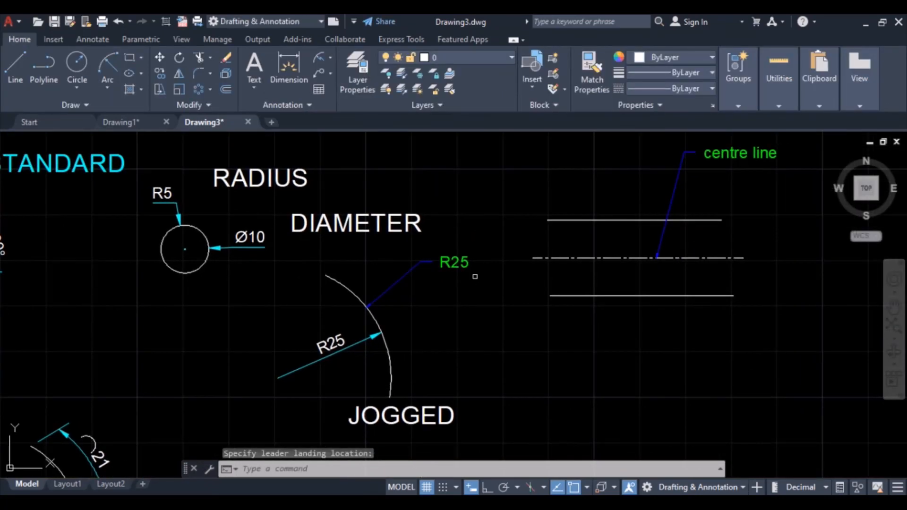
{"action": "scroll", "coordinate": [442, 257], "scroll_direction": "up", "scroll_amount": 2}
{"action": "scroll", "coordinate": [453, 259], "scroll_direction": "down", "scroll_amount": 4}
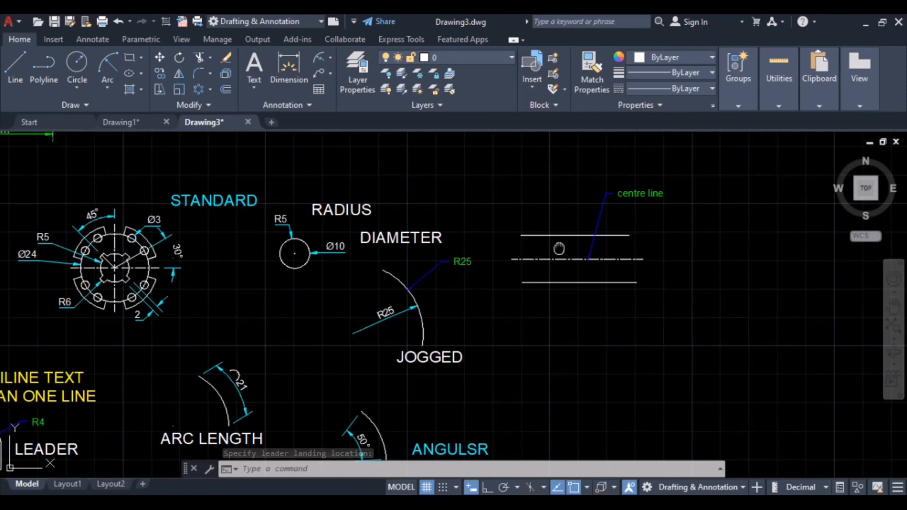
{"action": "middle_click_drag", "start_coordinate": [559, 248], "coordinate": [462, 284]}
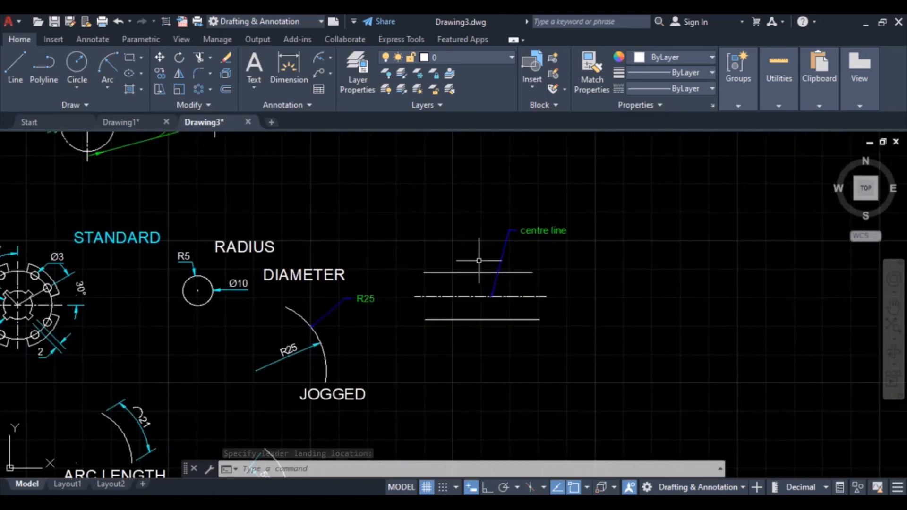
{"action": "left_click", "coordinate": [331, 74]}
{"action": "left_click", "coordinate": [326, 90]}
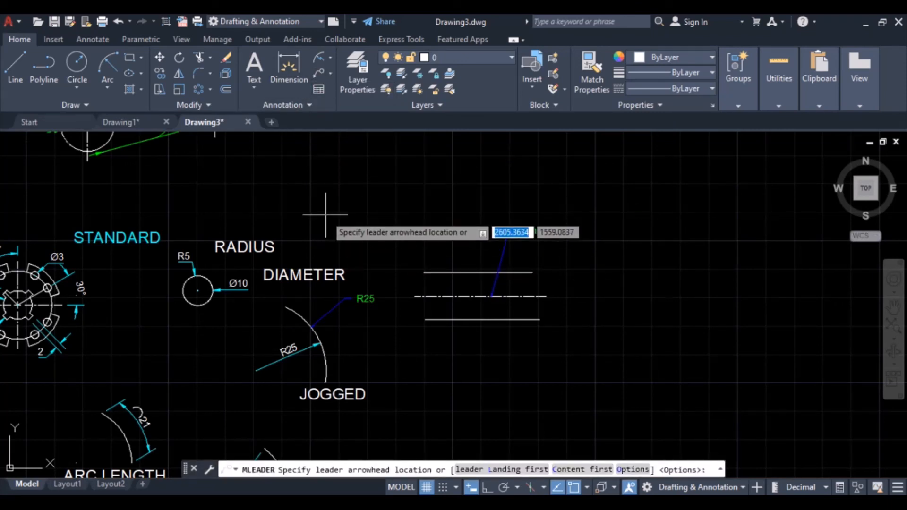
{"action": "key", "text": "Escape"}
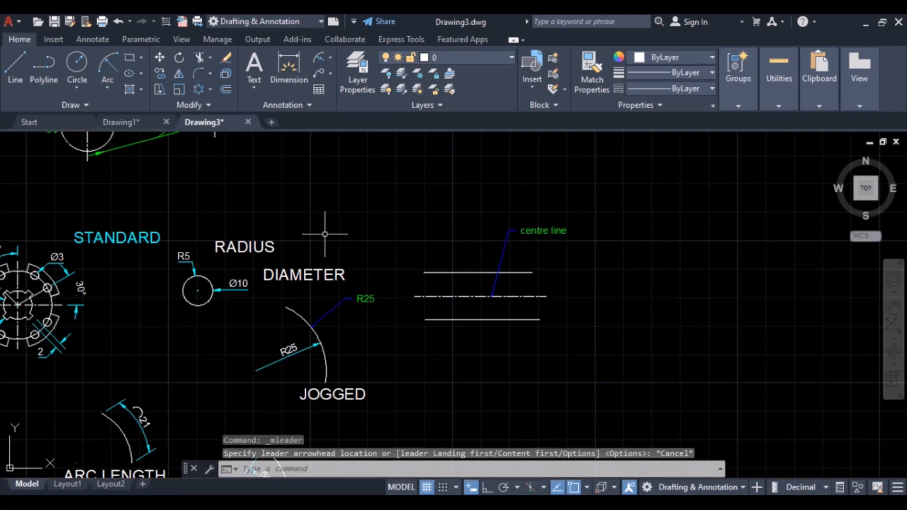
{"action": "mouse_move", "coordinate": [238, 268]}
{"action": "middle_mouse_down"}
{"action": "mouse_move", "coordinate": [396, 251]}
{"action": "mouse_move", "coordinate": [524, 198]}
{"action": "middle_mouse_up"}
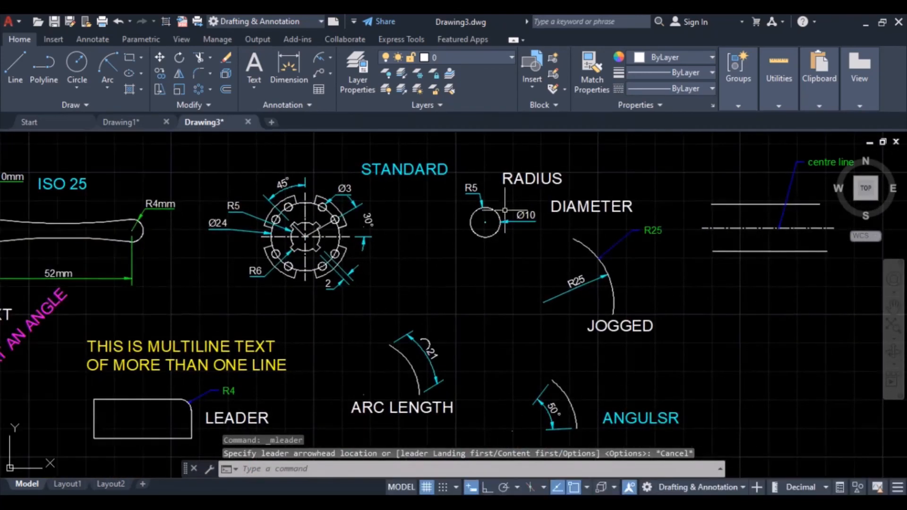
{"action": "middle_click_drag", "start_coordinate": [236, 284], "coordinate": [344, 229]}
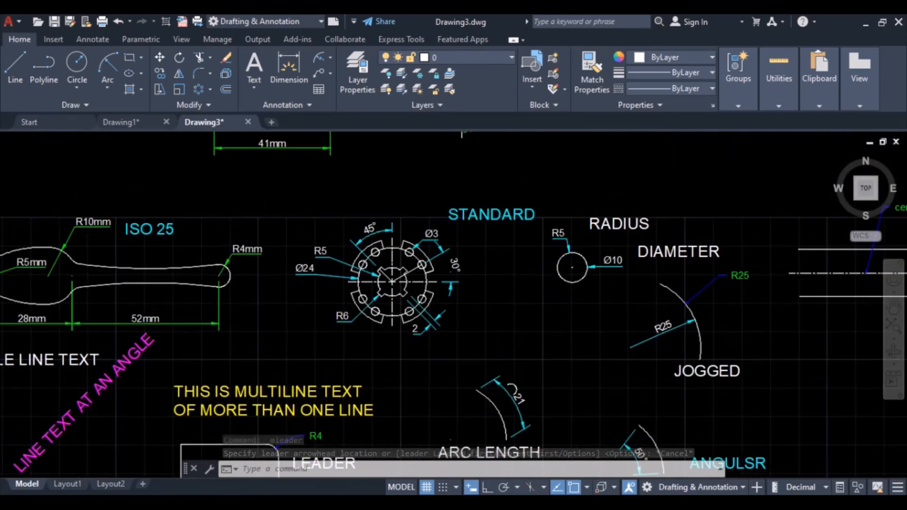
{"action": "mouse_move", "coordinate": [372, 196]}
{"action": "middle_mouse_down"}
{"action": "mouse_move", "coordinate": [352, 298]}
{"action": "mouse_move", "coordinate": [364, 352]}
{"action": "mouse_move", "coordinate": [312, 231]}
{"action": "middle_mouse_up"}
{"action": "scroll", "coordinate": [363, 285], "scroll_direction": "down", "scroll_amount": 3}
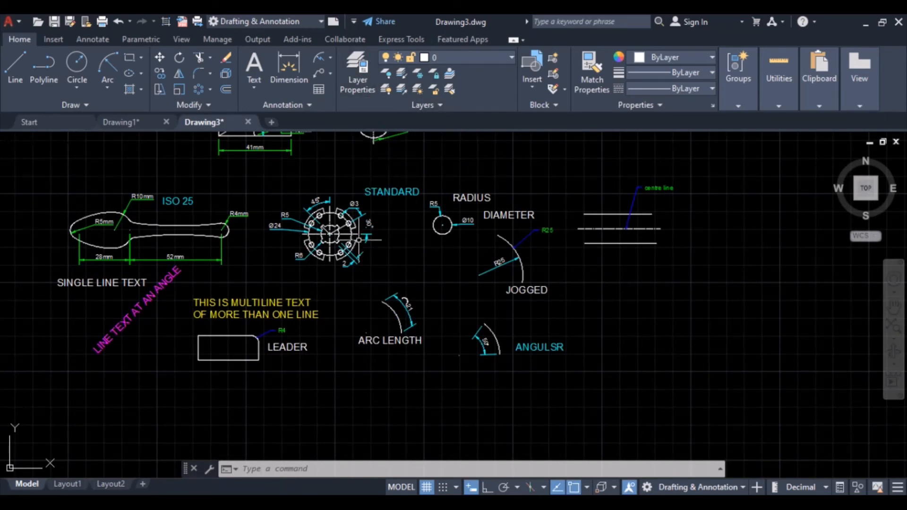
{"action": "middle_click_drag", "start_coordinate": [359, 240], "coordinate": [354, 307]}
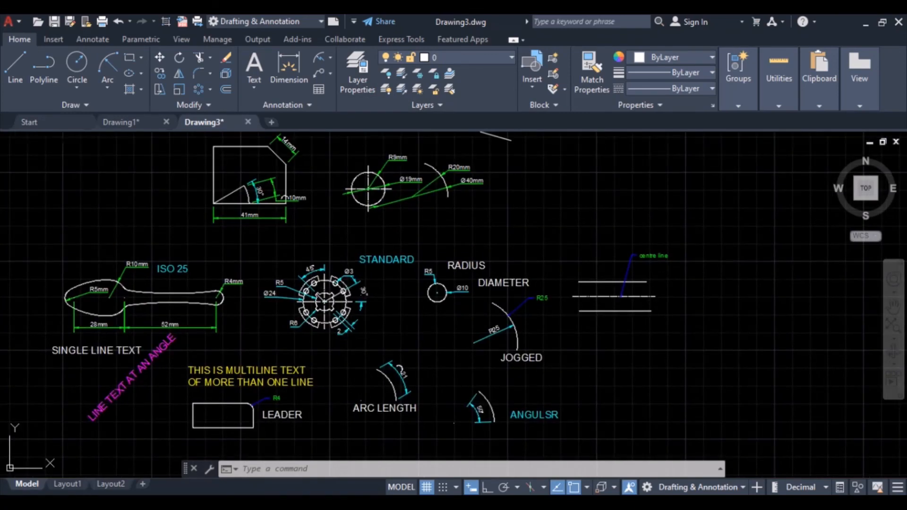